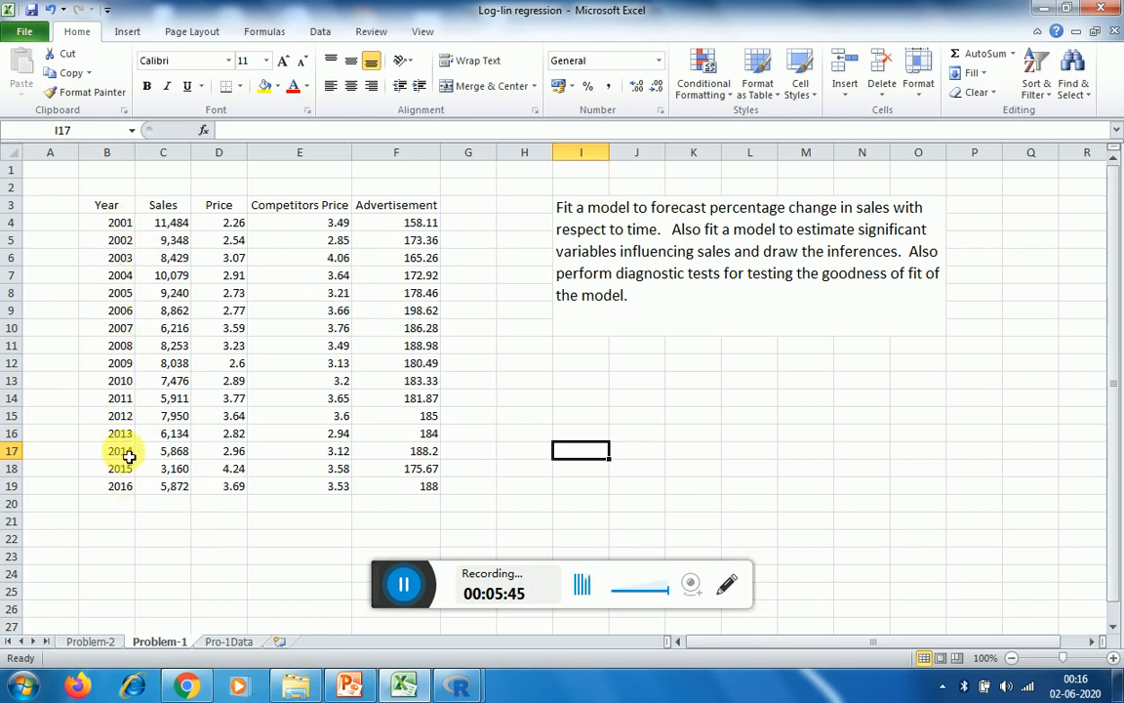
# Add a column headed "time" in G3 and number the years 1 to 16 down cells G4 to G19
pyautogui.click(472, 212)
pyautogui.write('time')
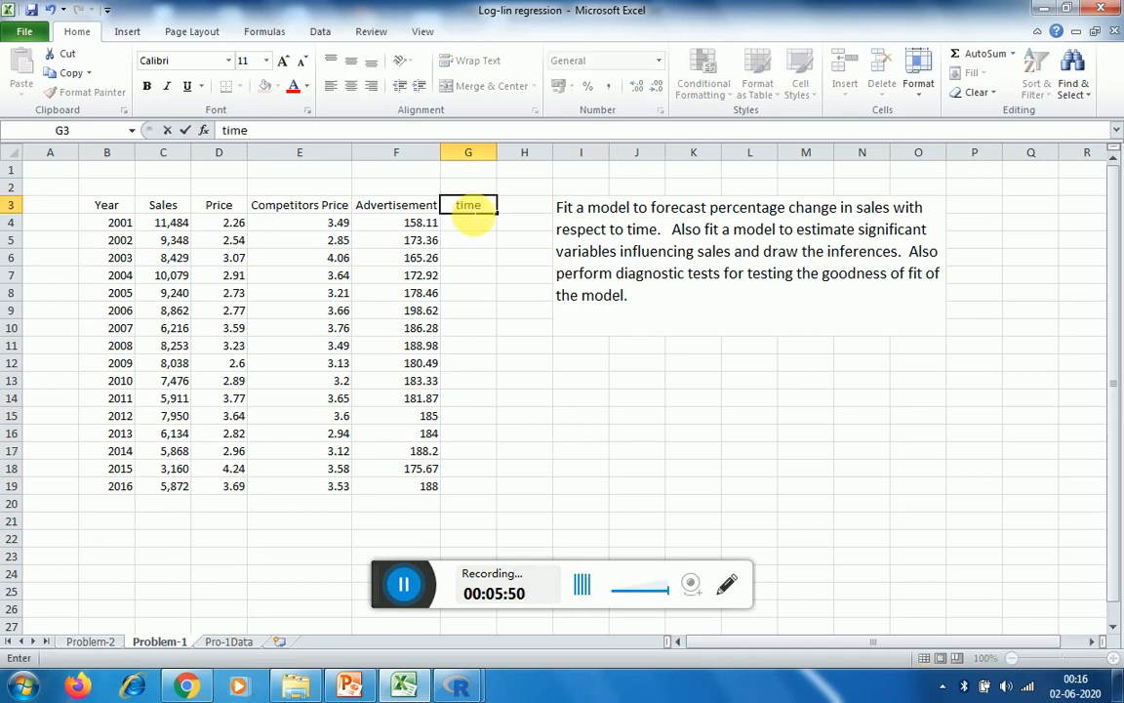
pyautogui.click(480, 232)
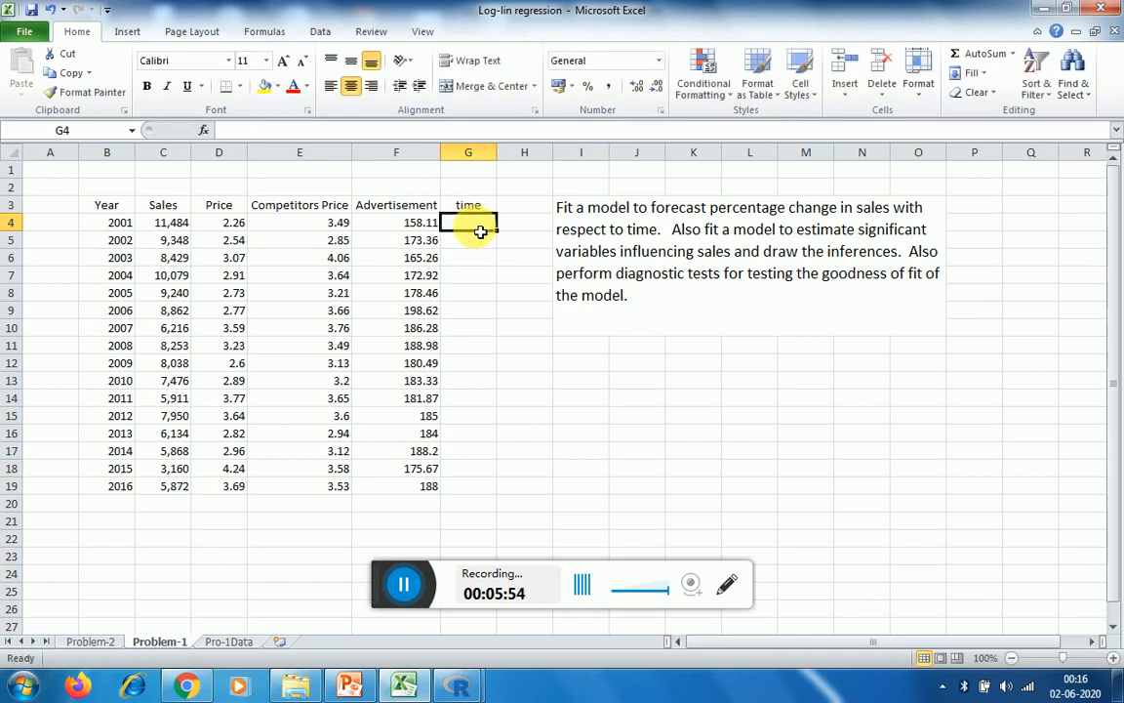
pyautogui.write('1')
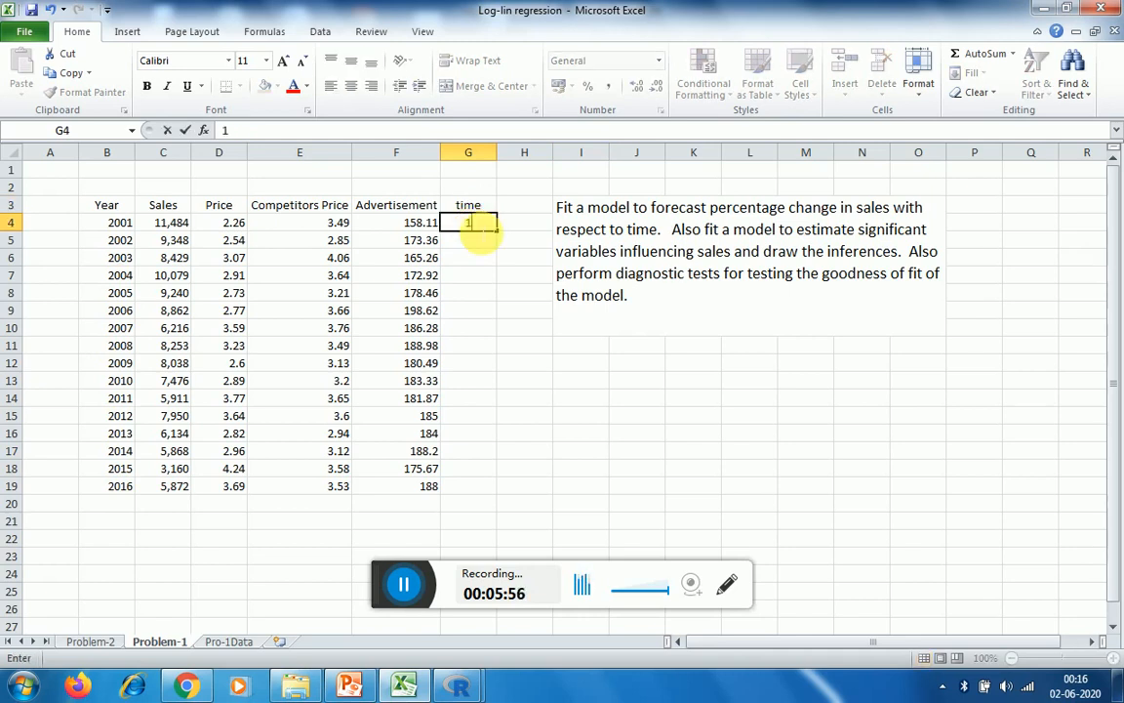
pyautogui.press('Return')
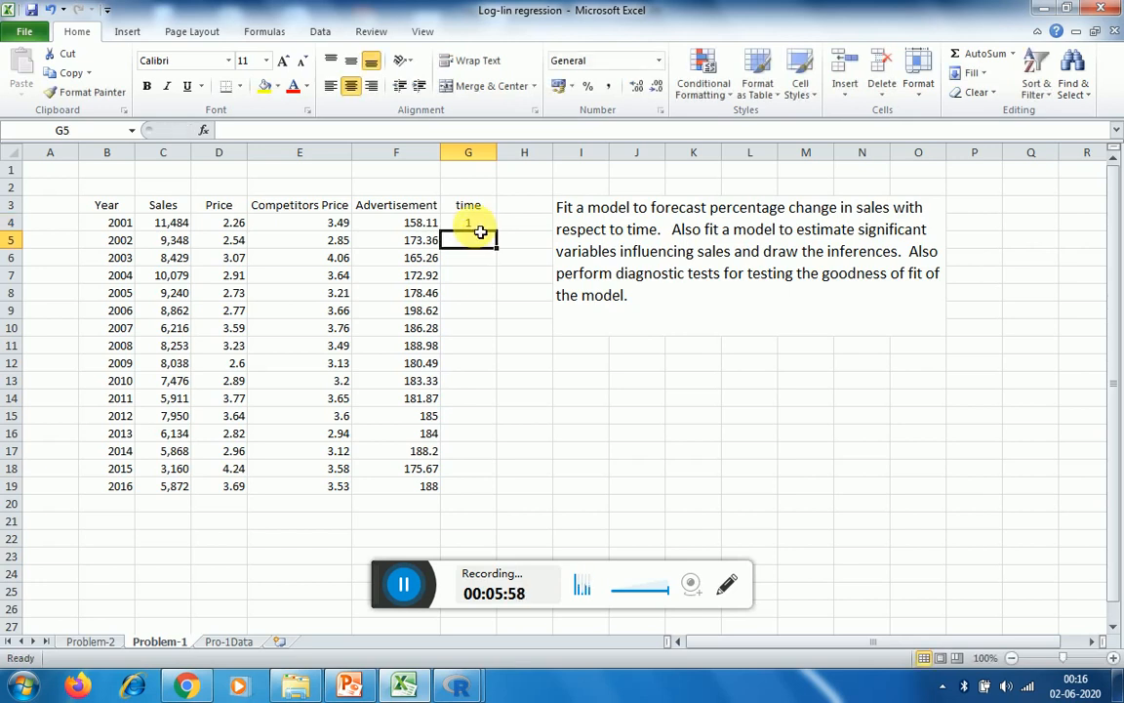
pyautogui.write('2')
pyautogui.press('Return')
pyautogui.write('3')
pyautogui.press('Return')
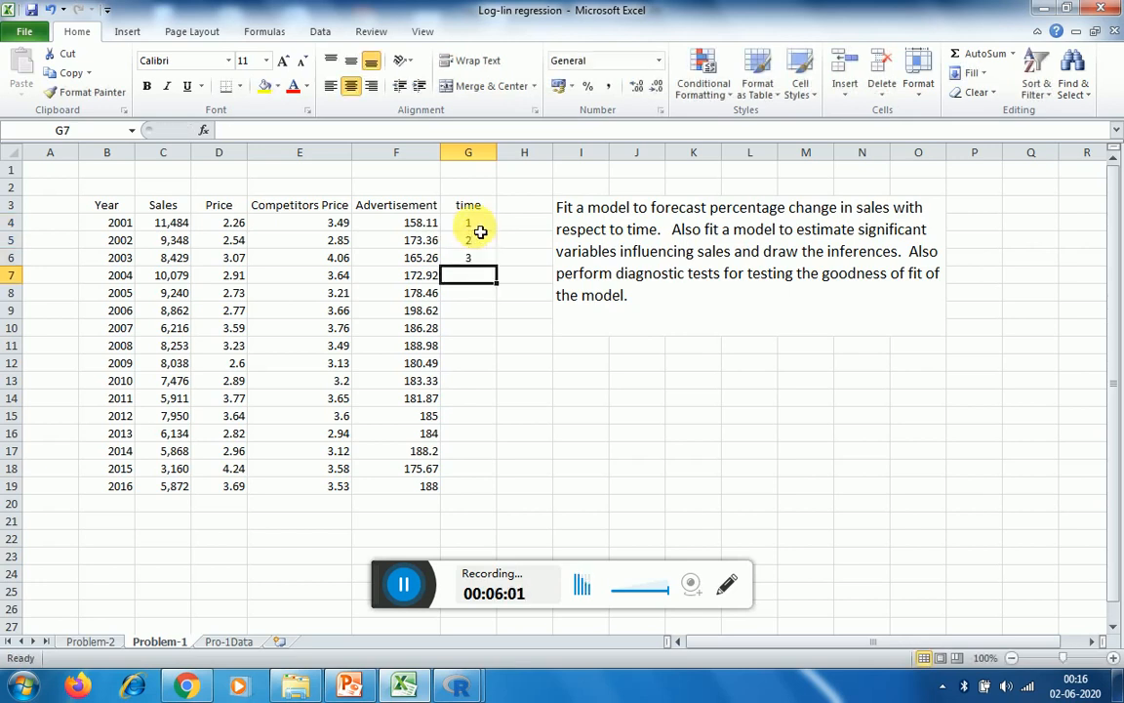
pyautogui.write('4')
pyautogui.press('Return')
pyautogui.write('5')
pyautogui.press('Return')
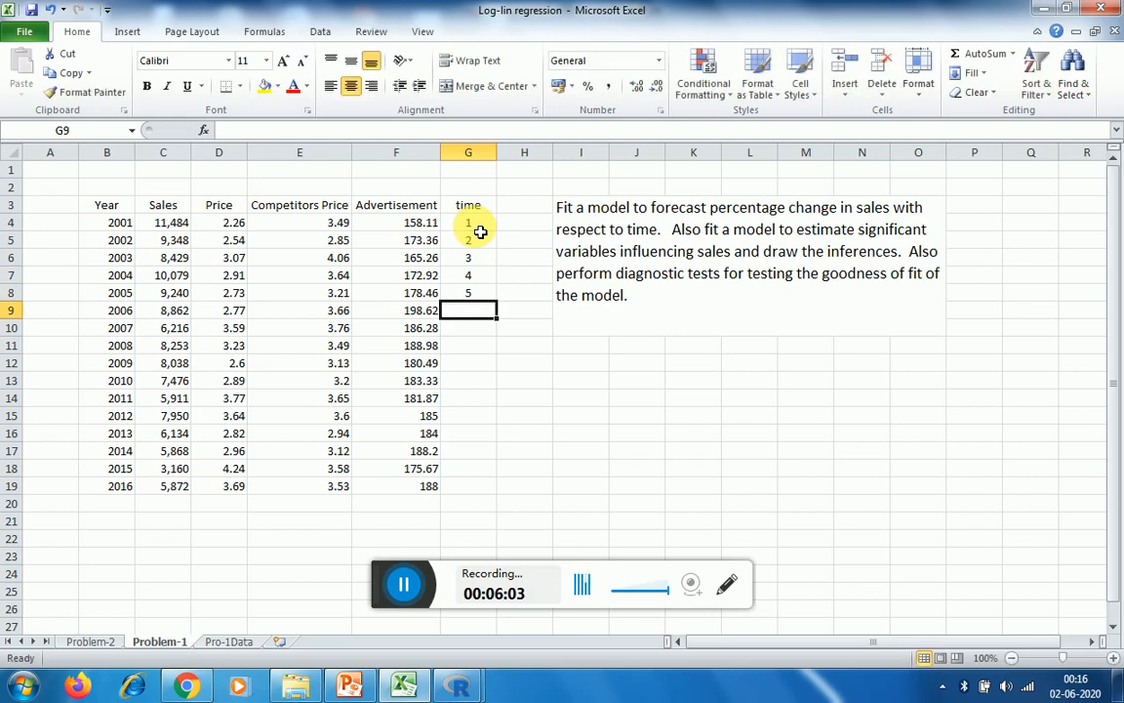
pyautogui.write('6')
pyautogui.press('Return')
pyautogui.write('7')
pyautogui.press('Return')
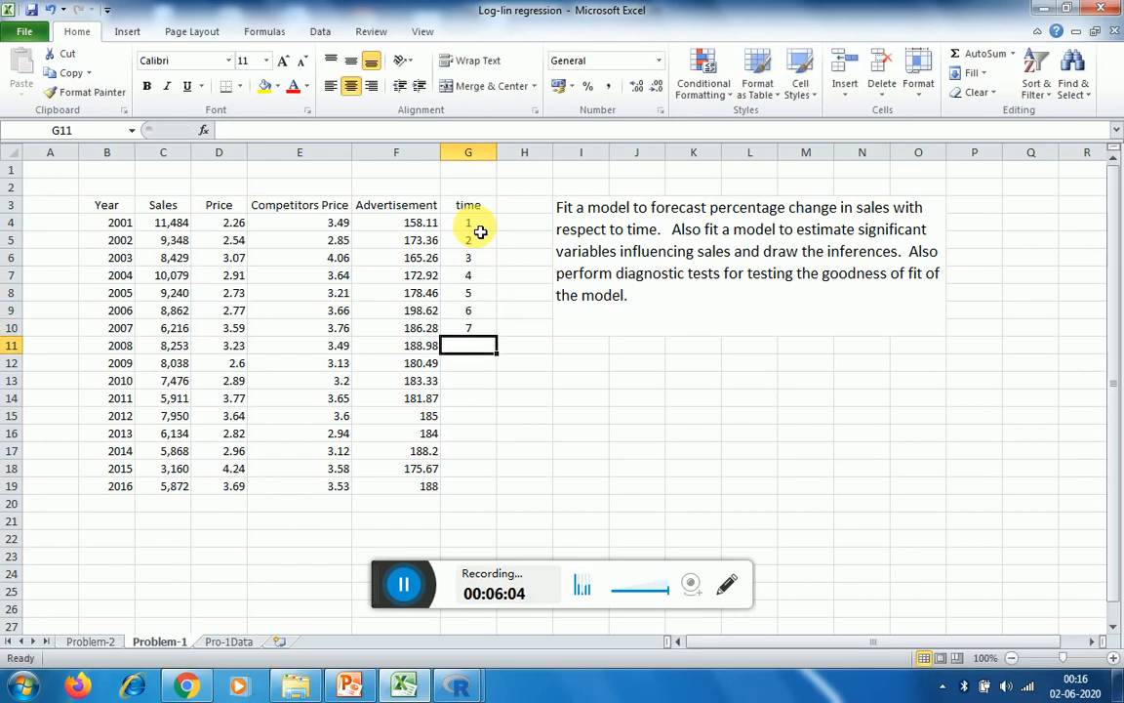
pyautogui.write('8')
pyautogui.press('Return')
pyautogui.write('9')
pyautogui.press('Return')
pyautogui.write('1')
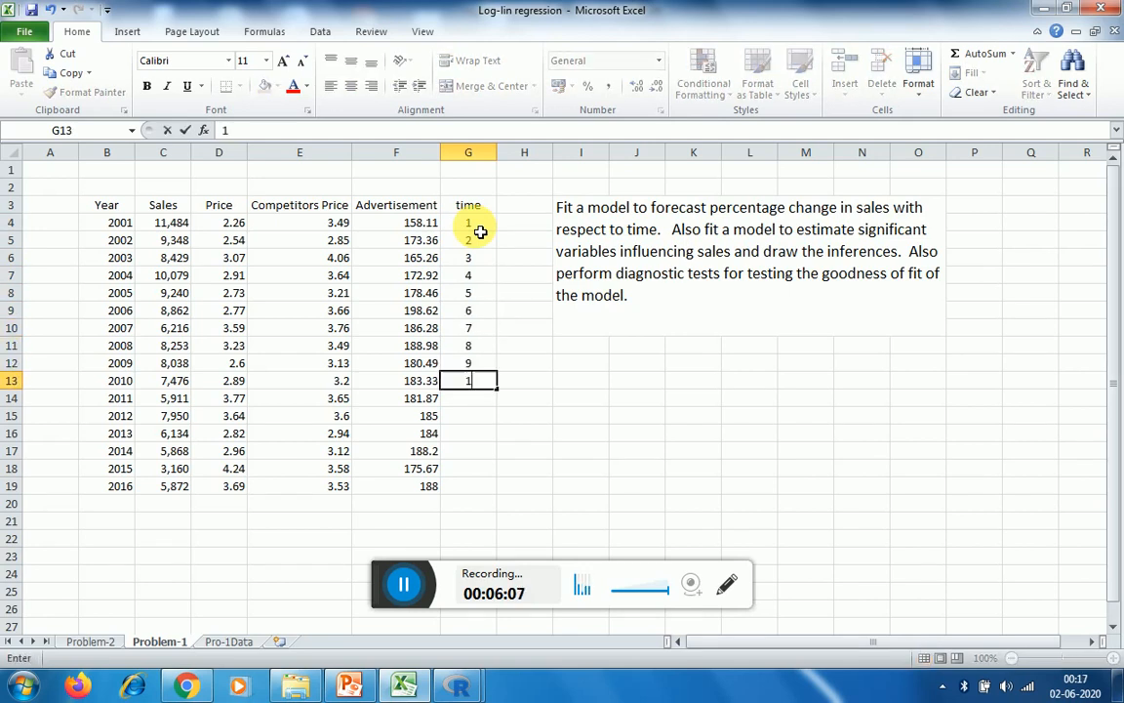
pyautogui.write('0')
pyautogui.press('Return')
pyautogui.write('11')
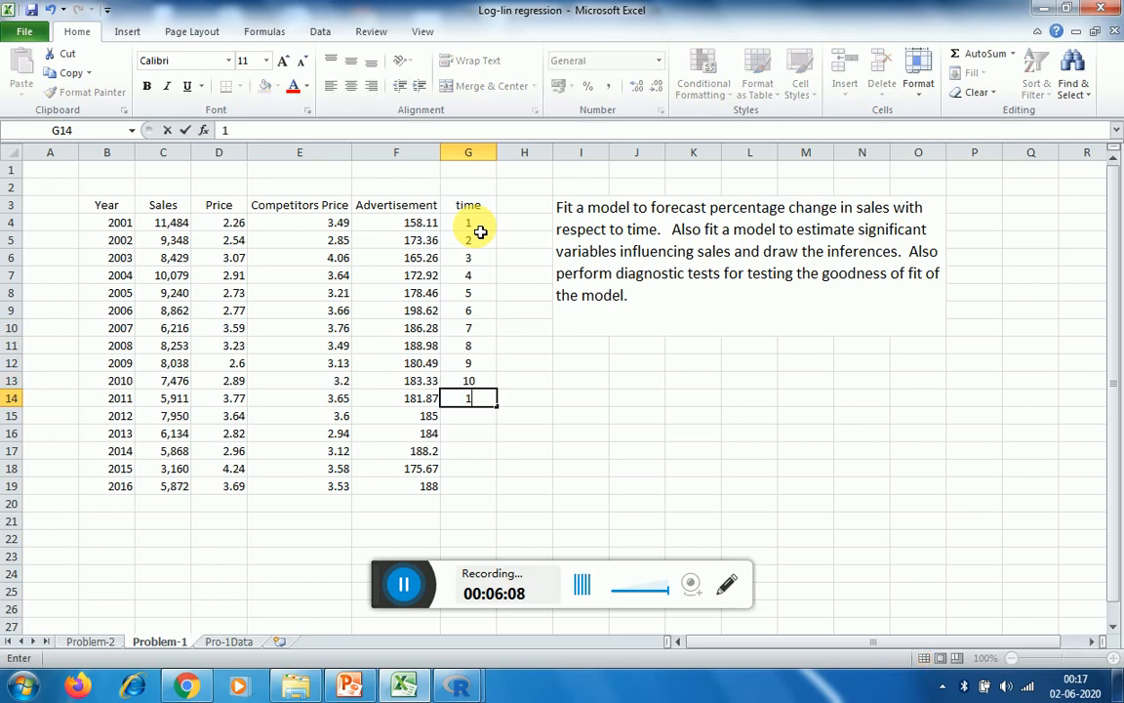
pyautogui.press('Return')
pyautogui.write('12')
pyautogui.press('Return')
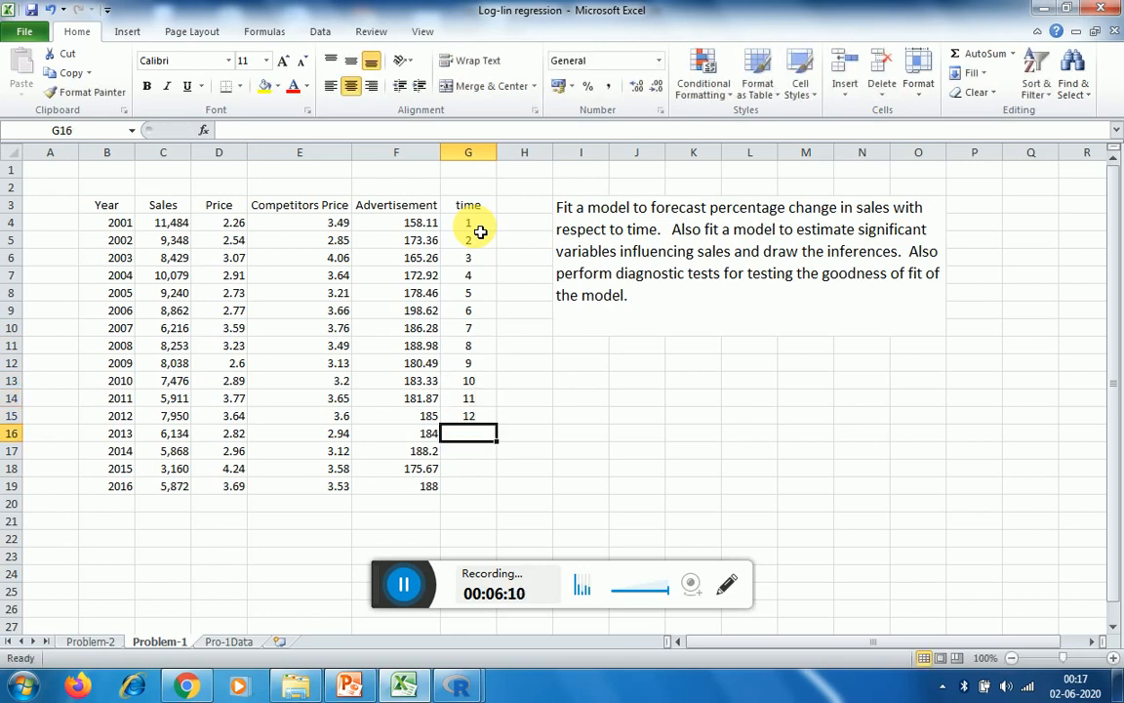
pyautogui.write('13')
pyautogui.press('Return')
pyautogui.write('14')
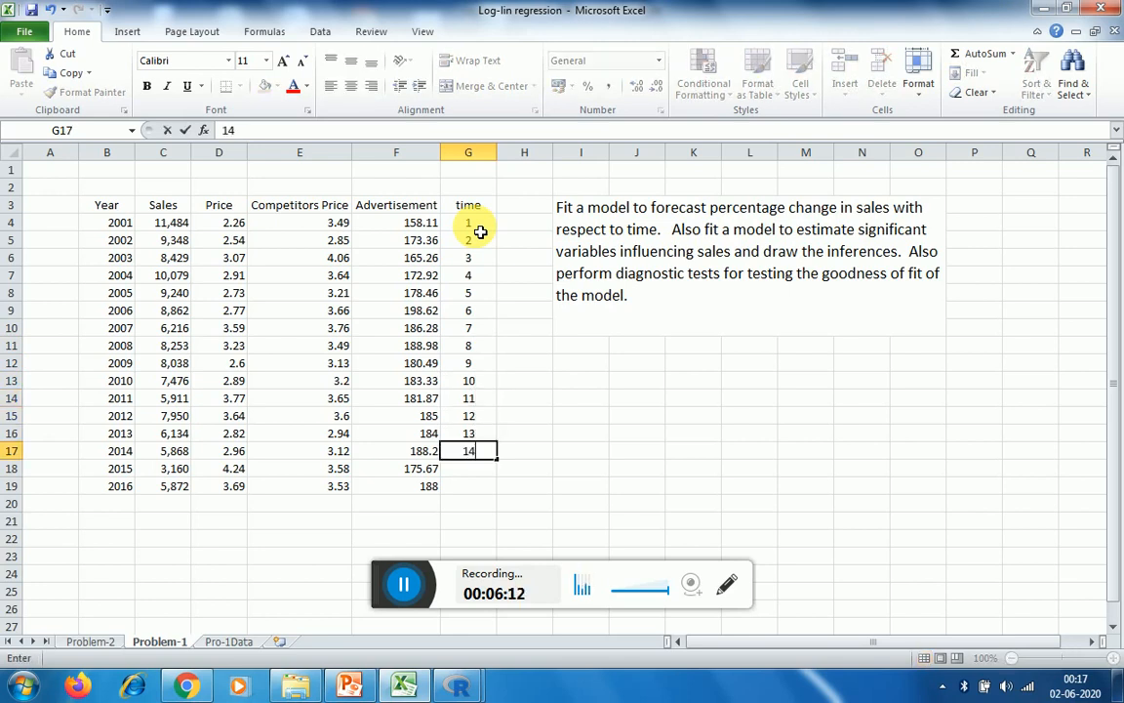
pyautogui.press('Return')
pyautogui.write('15')
pyautogui.press('Return')
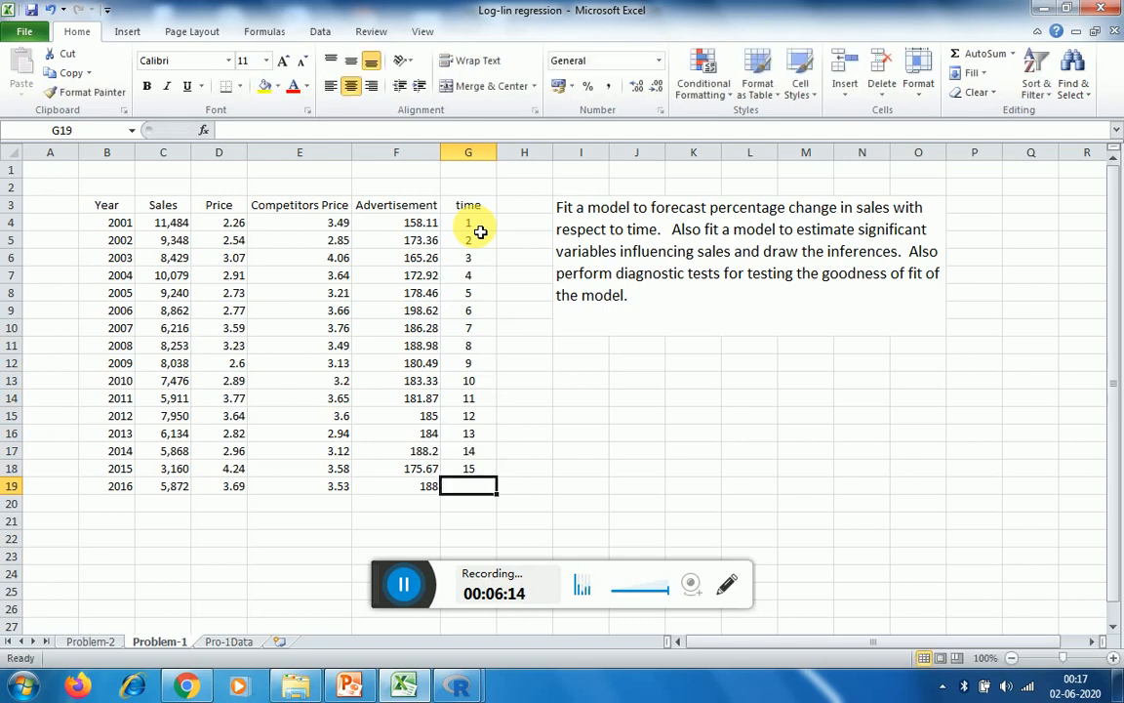
pyautogui.write('16')
pyautogui.press('Return')
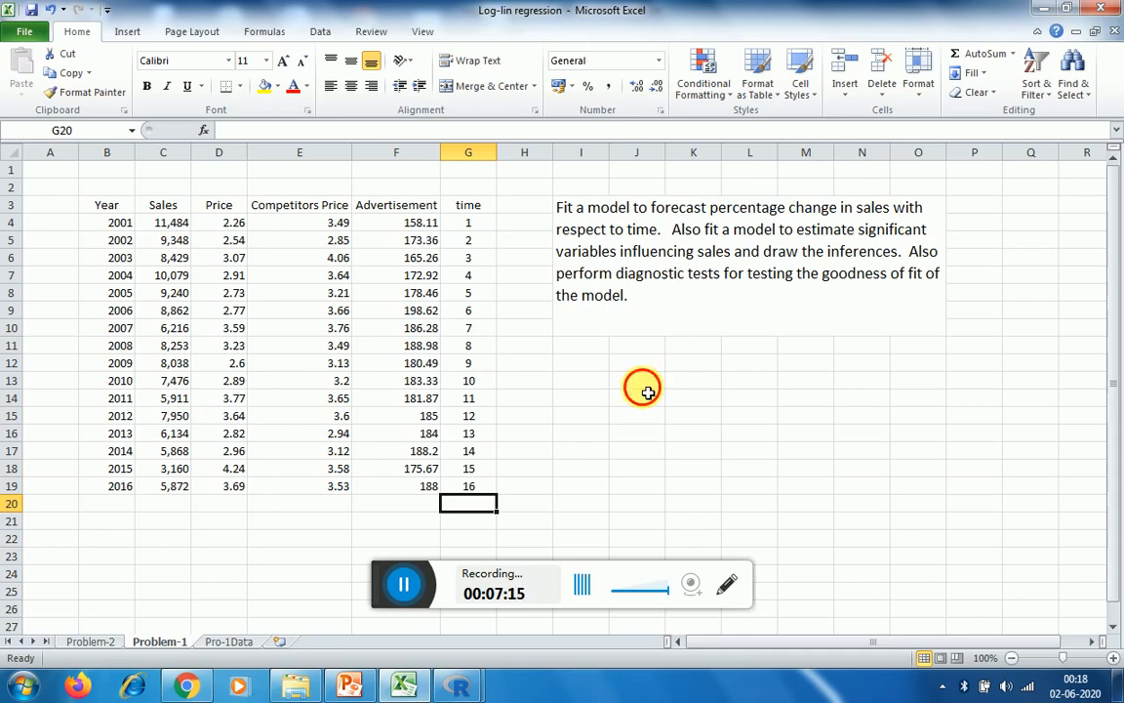
# Display the Pro-1Data sheet and switch to R Commander
pyautogui.click(642, 384)
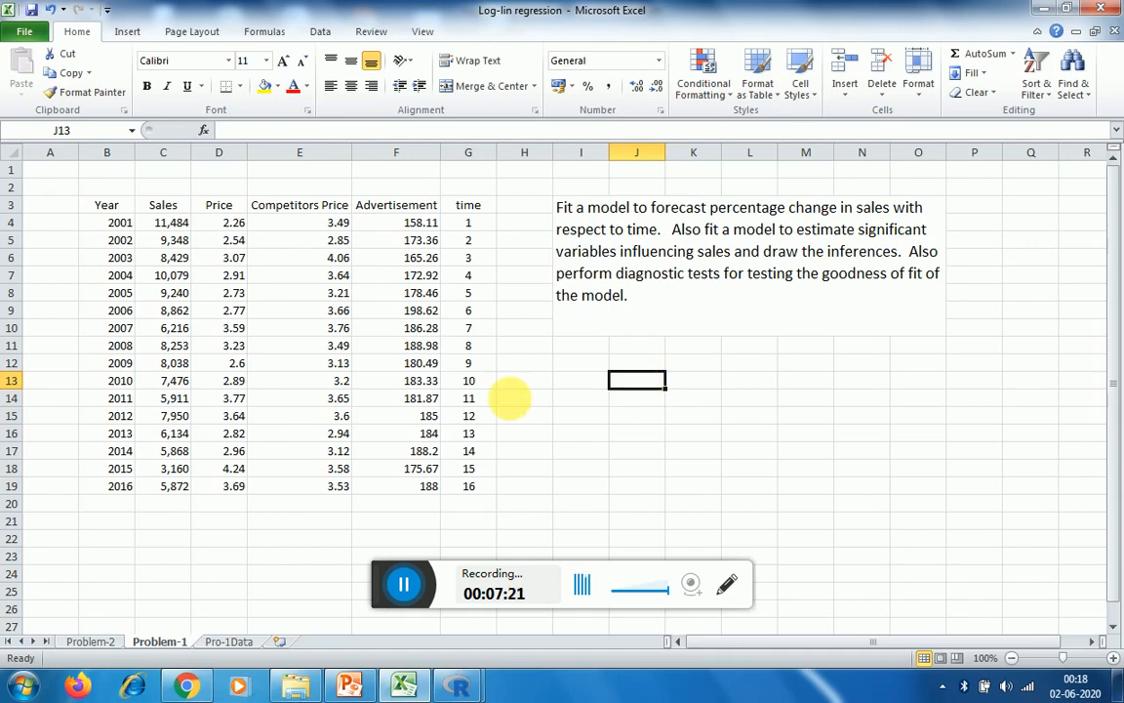
pyautogui.click(223, 646)
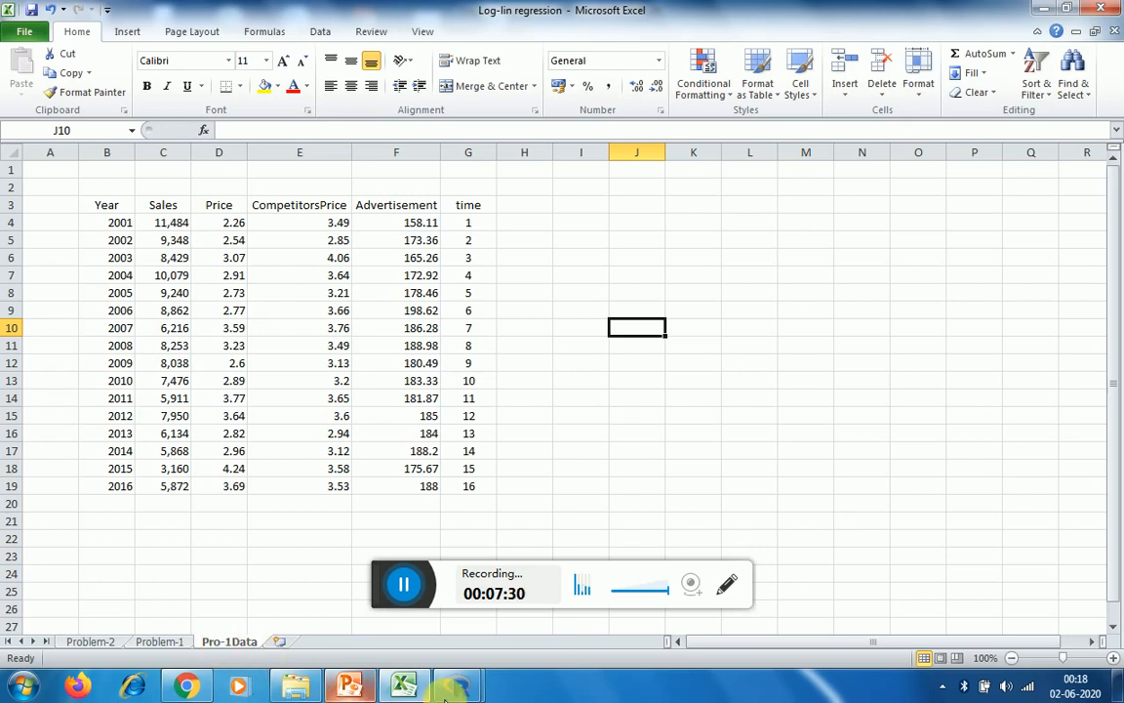
pyautogui.moveTo(463, 690)
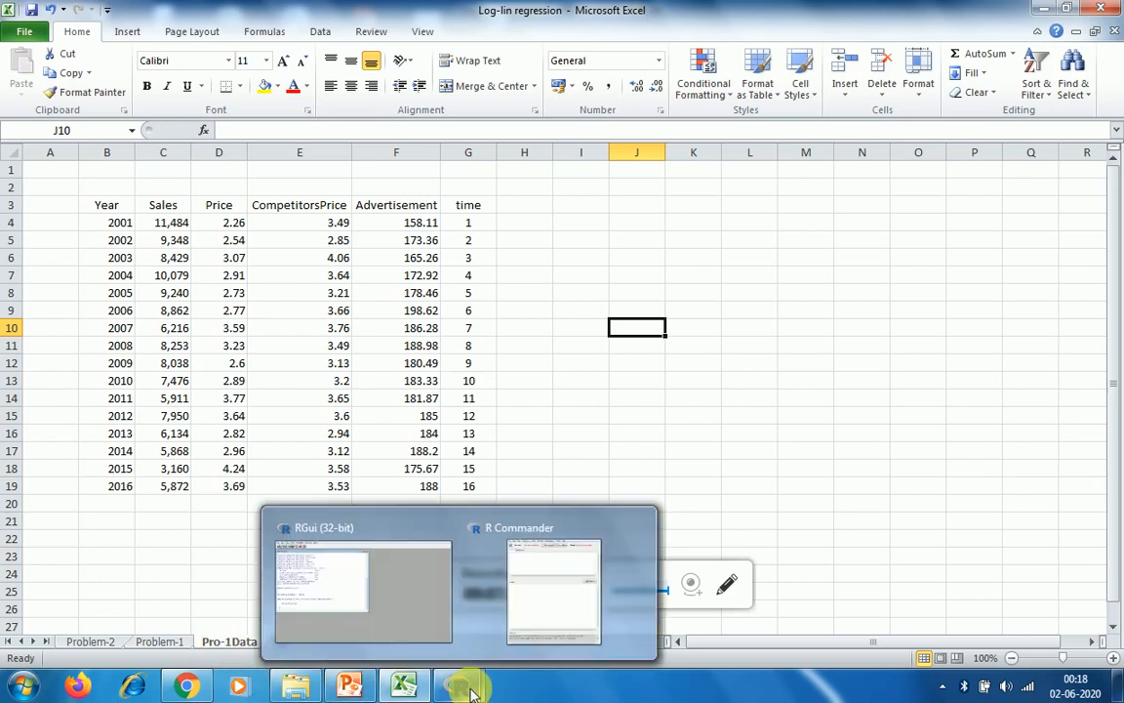
pyautogui.click(520, 552)
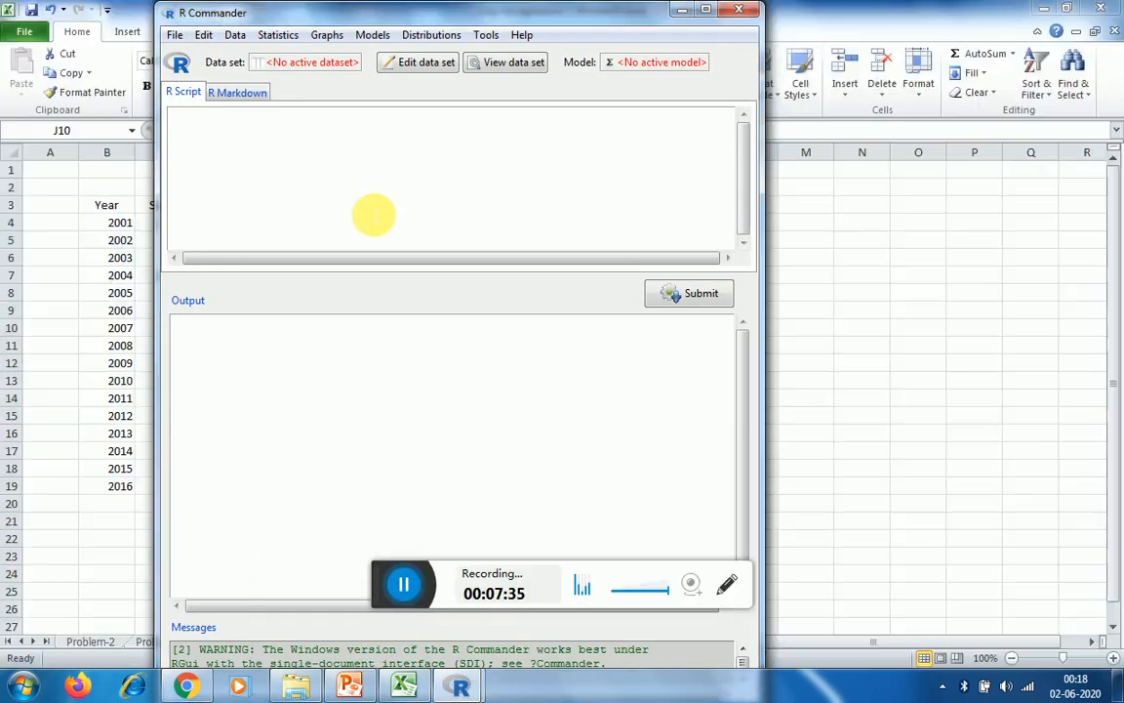
# Start an Excel file import named Dataset1, with variable names in the first row and character data converted to factors
pyautogui.click(235, 35)
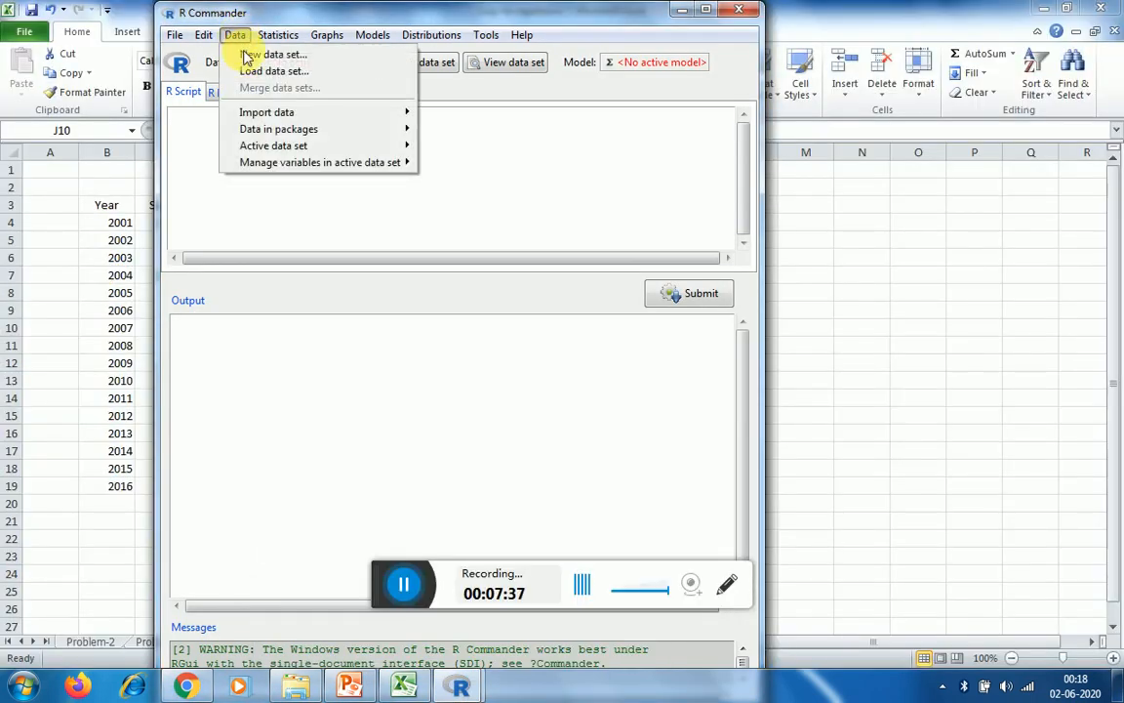
pyautogui.moveTo(289, 111)
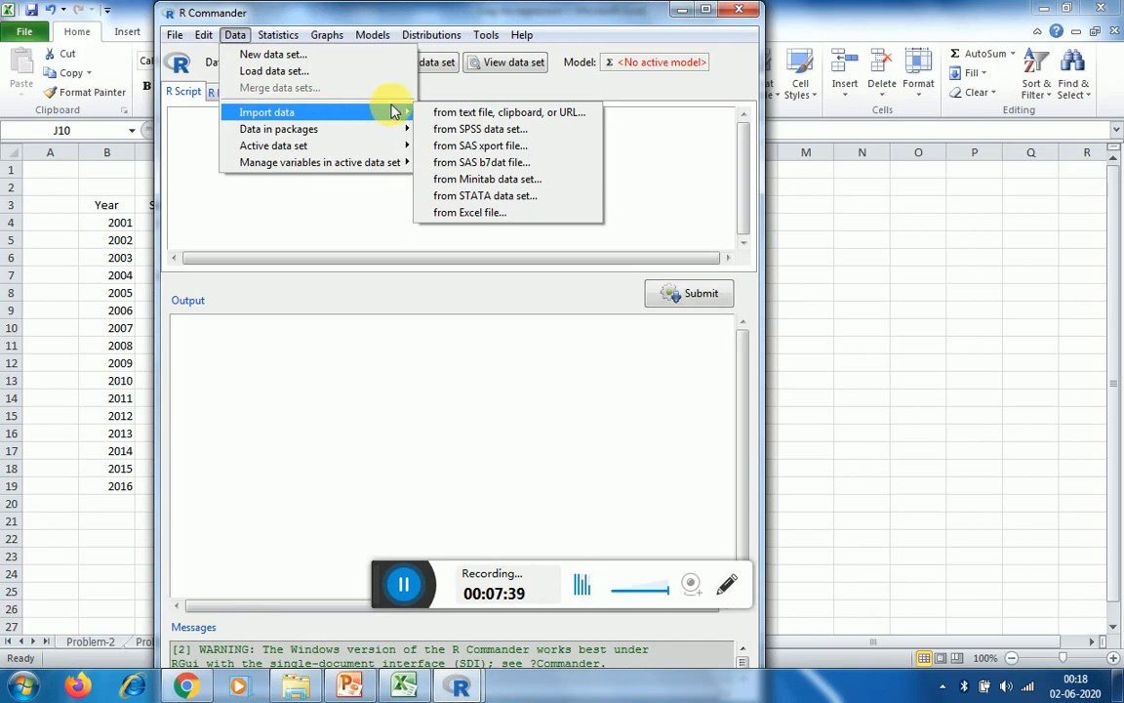
pyautogui.click(464, 215)
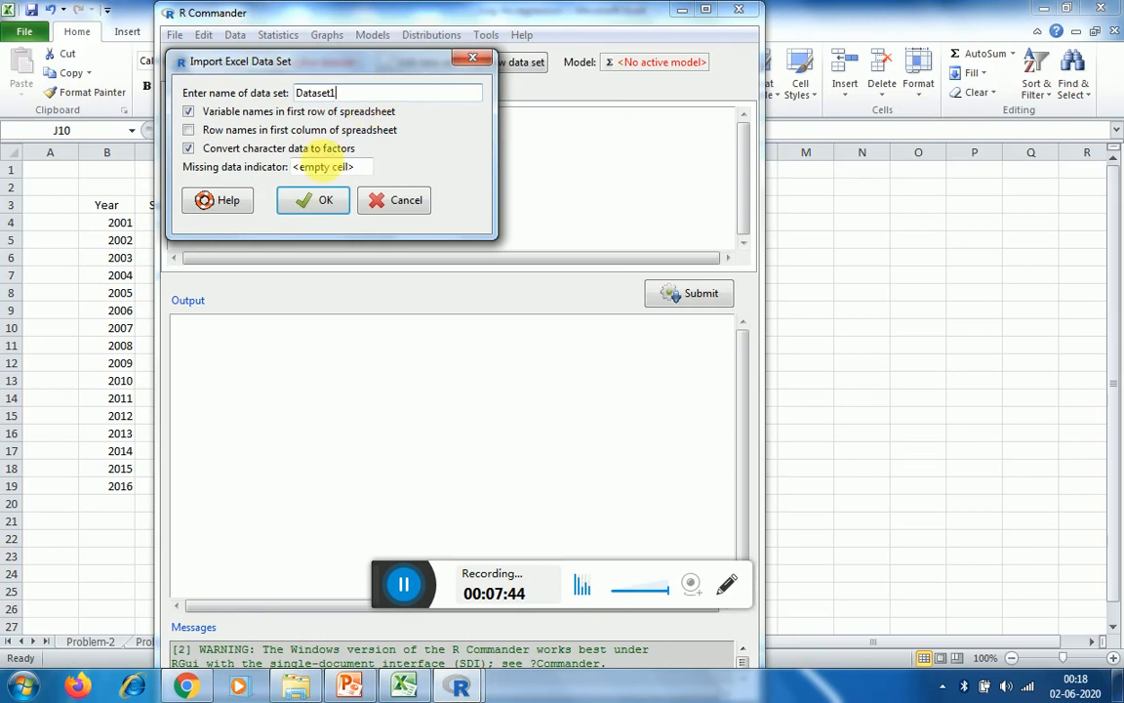
pyautogui.click(308, 199)
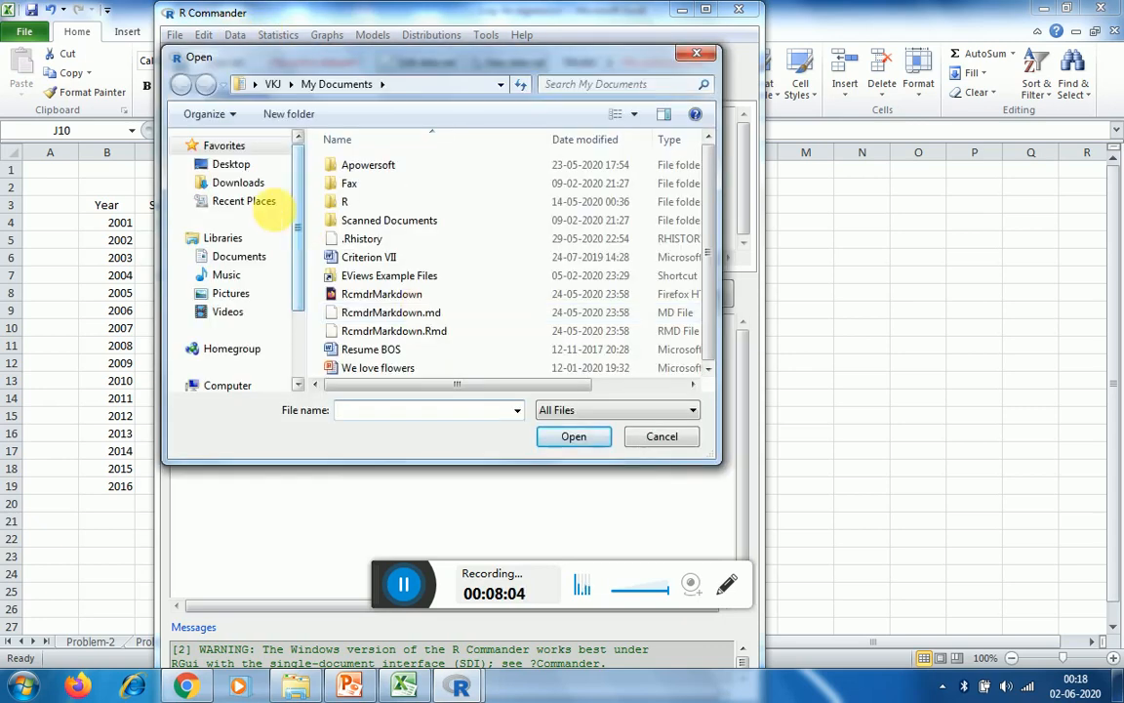
# Import the Pro-1Data table from the Log-lin regression Excel workbook in the Desktop's FDP-Online folder
pyautogui.click(240, 167)
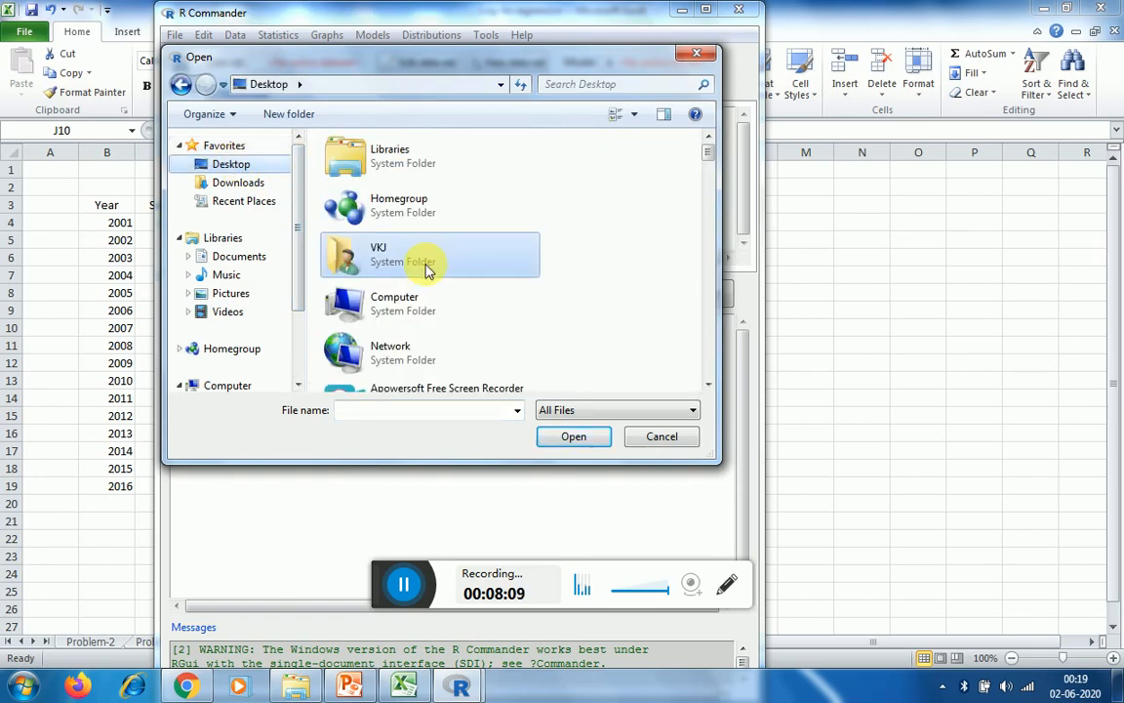
pyautogui.press('Down')
pyautogui.press('Down')
pyautogui.press('Down')
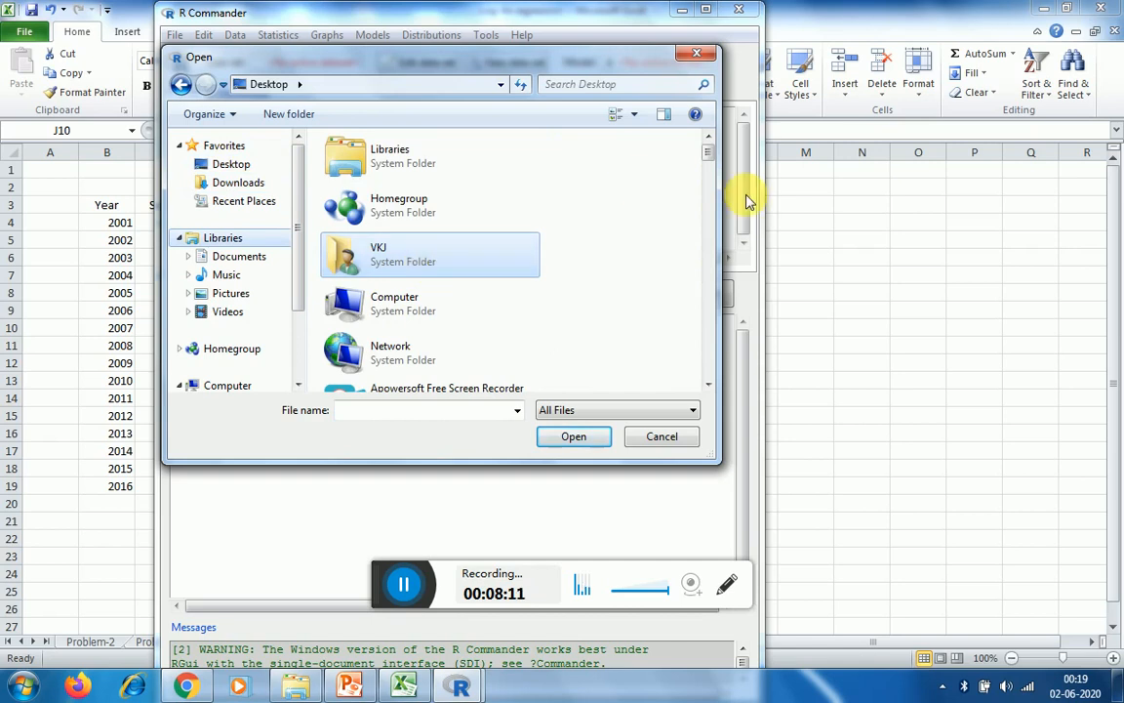
pyautogui.moveTo(713, 159); pyautogui.dragTo(713, 241)
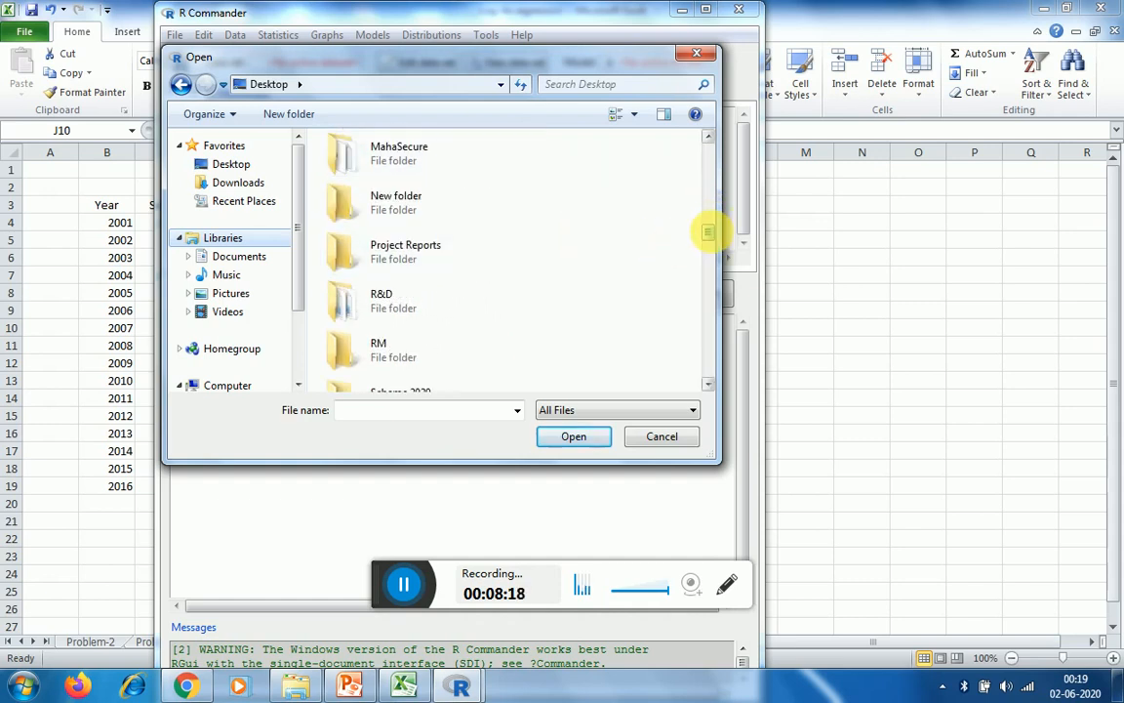
pyautogui.click(708, 139)
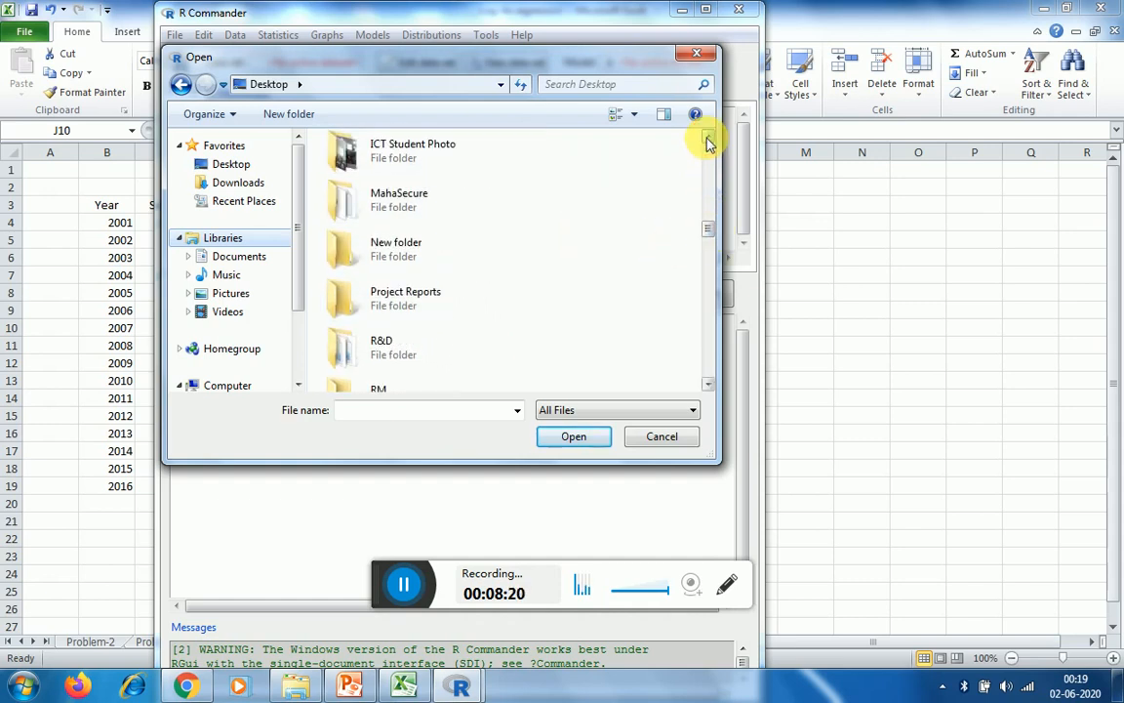
pyautogui.click(707, 139)
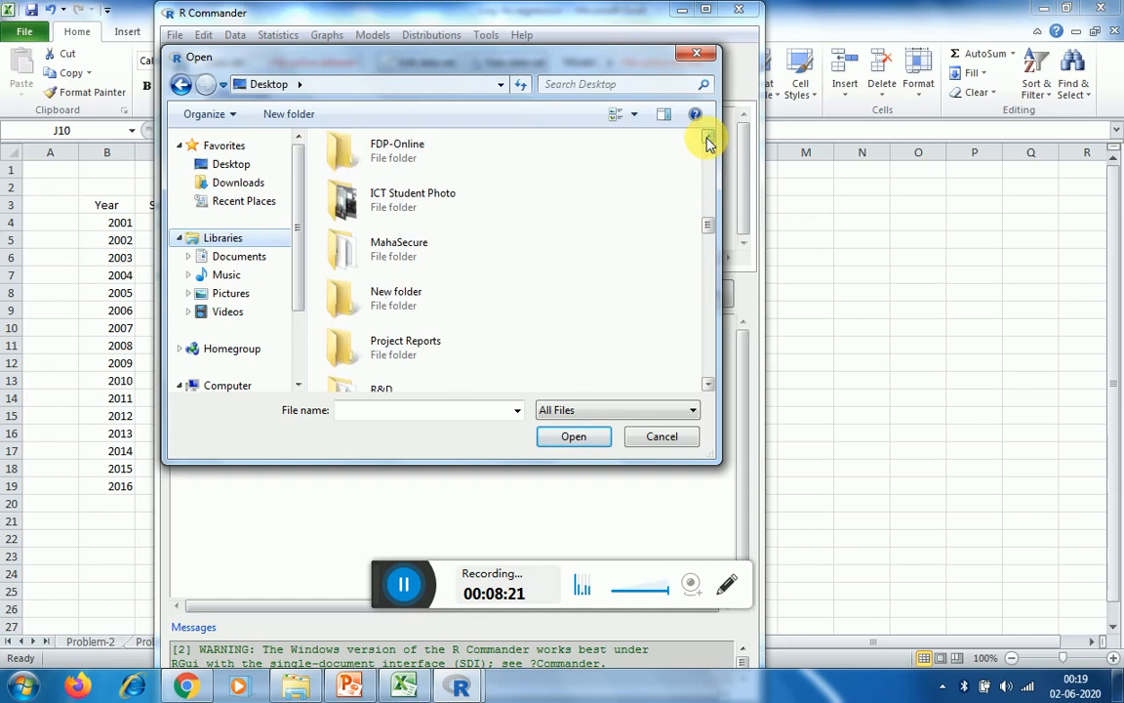
pyautogui.doubleClick(386, 150)
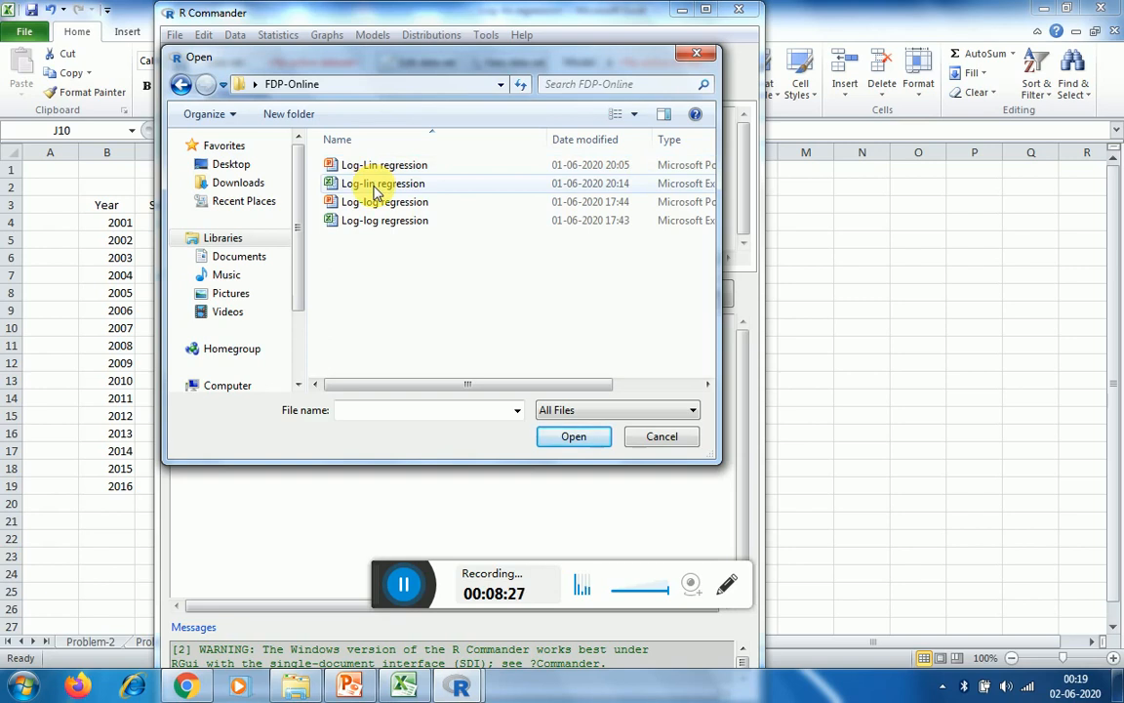
pyautogui.doubleClick(376, 190)
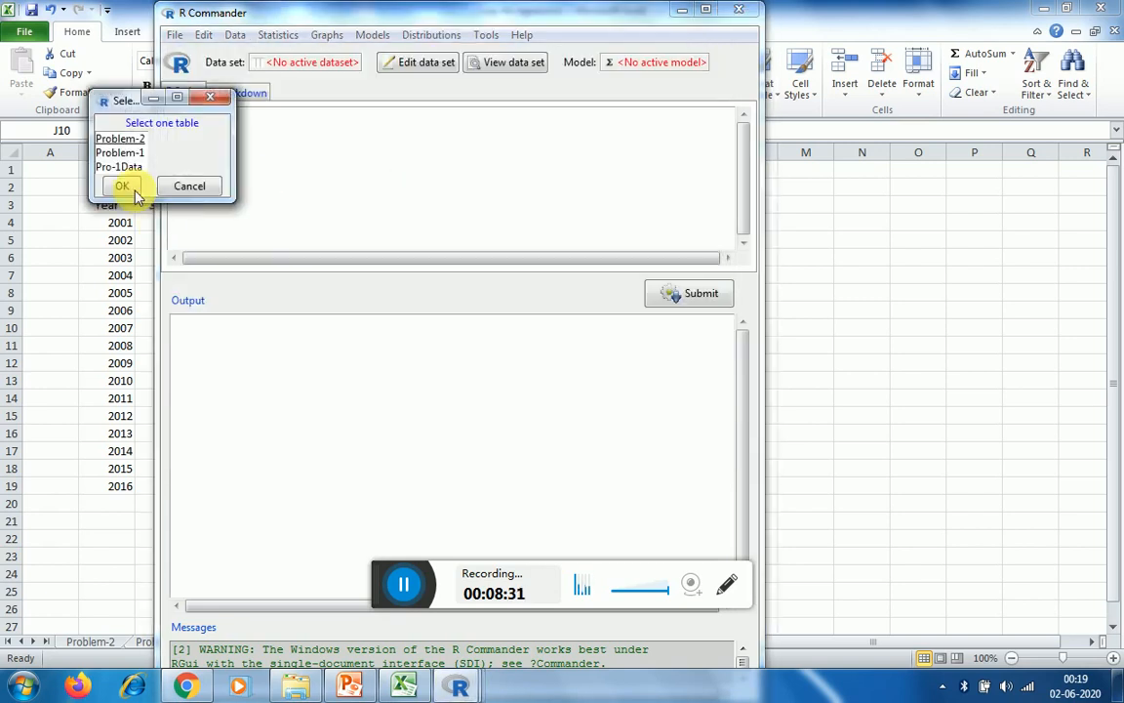
pyautogui.click(120, 167)
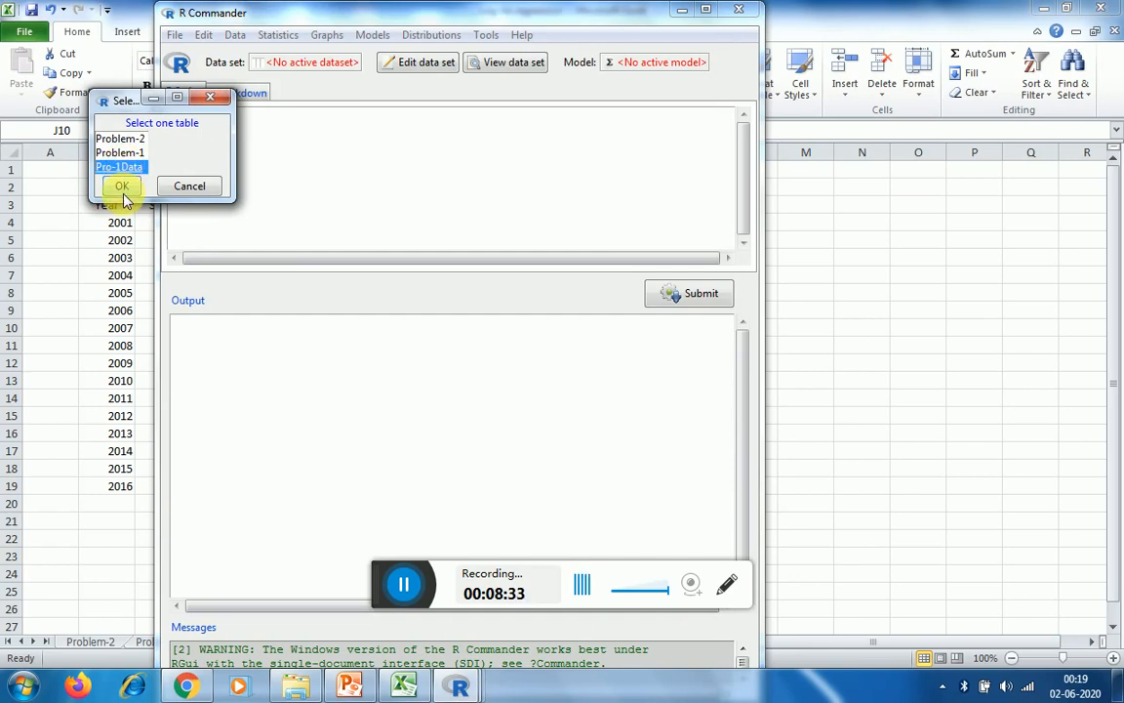
pyautogui.click(121, 186)
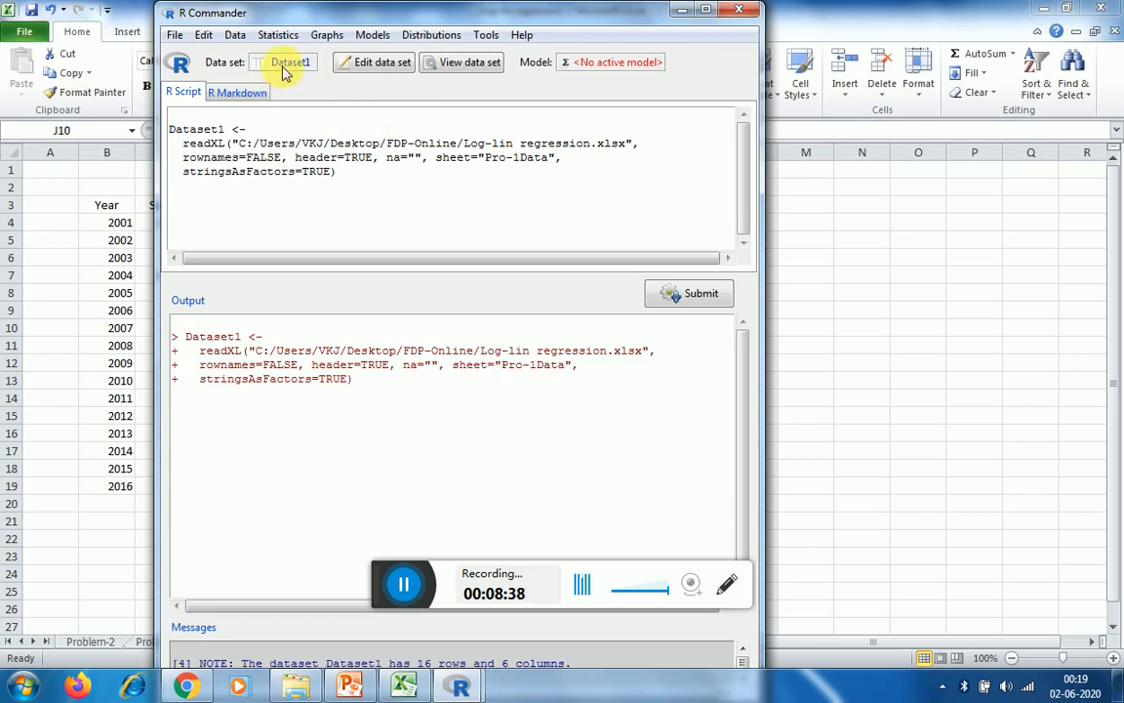
# View the imported Dataset1 to check its rows and columns, including time, and close the viewer
pyautogui.click(471, 64)
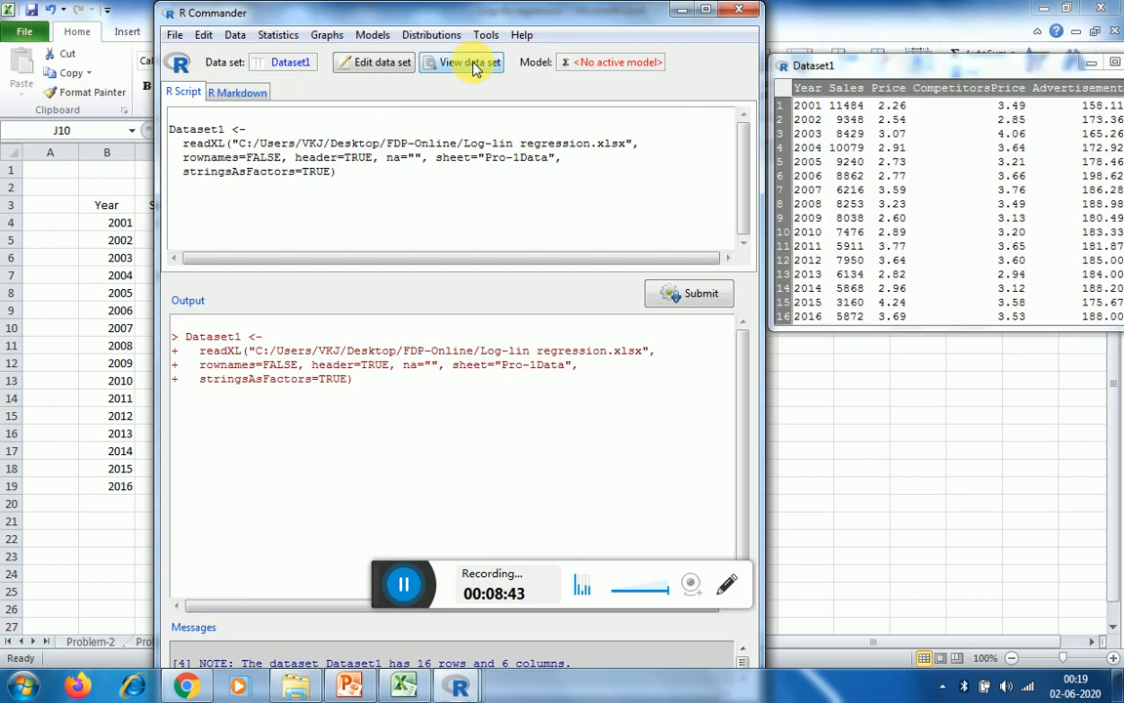
pyautogui.moveTo(864, 64); pyautogui.dragTo(727, 116)
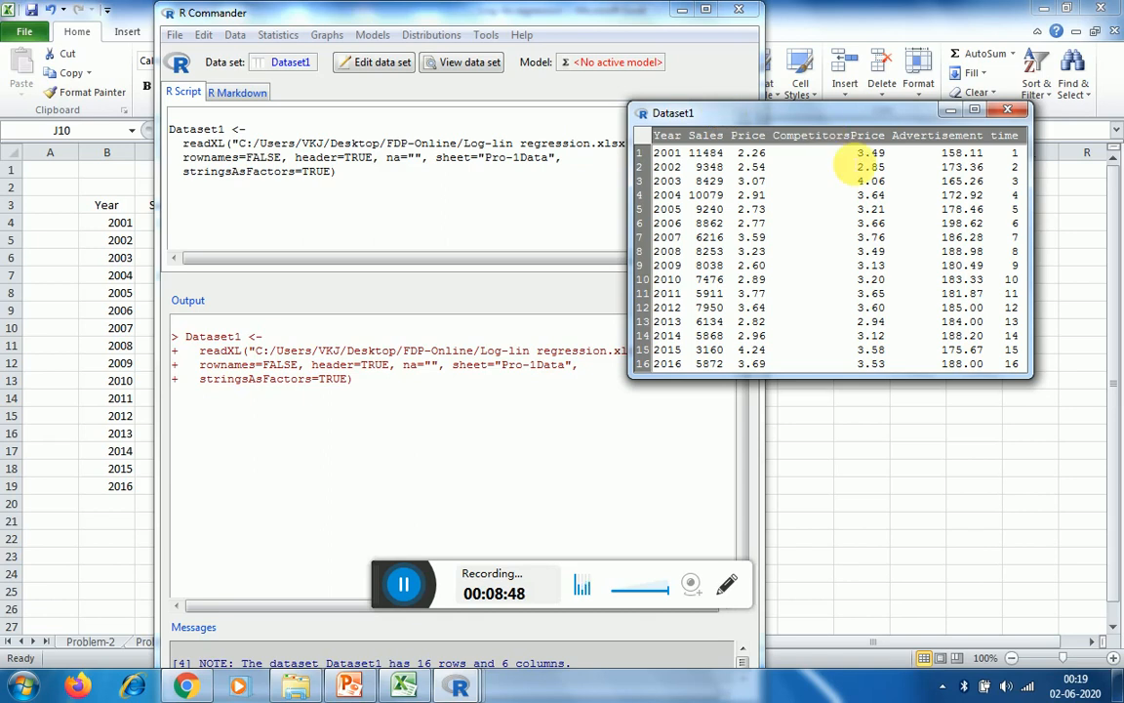
pyautogui.click(1008, 109)
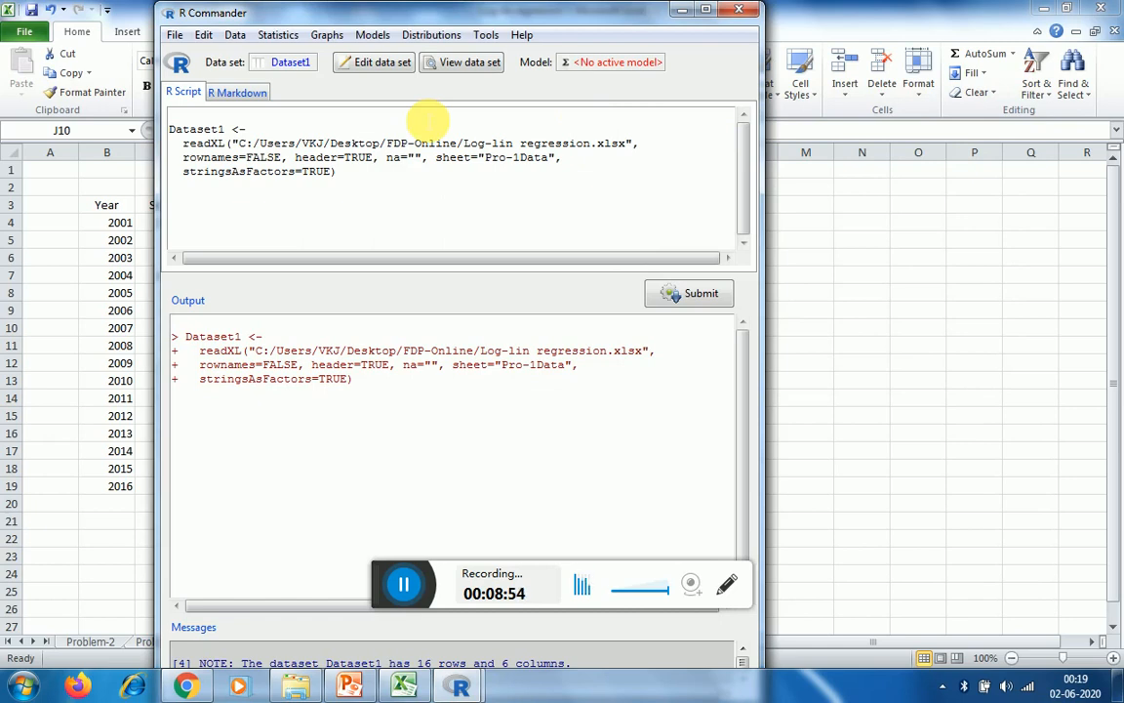
# Switch back to Excel and display the problem statement on the Problem-1 sheet
pyautogui.click(402, 688)
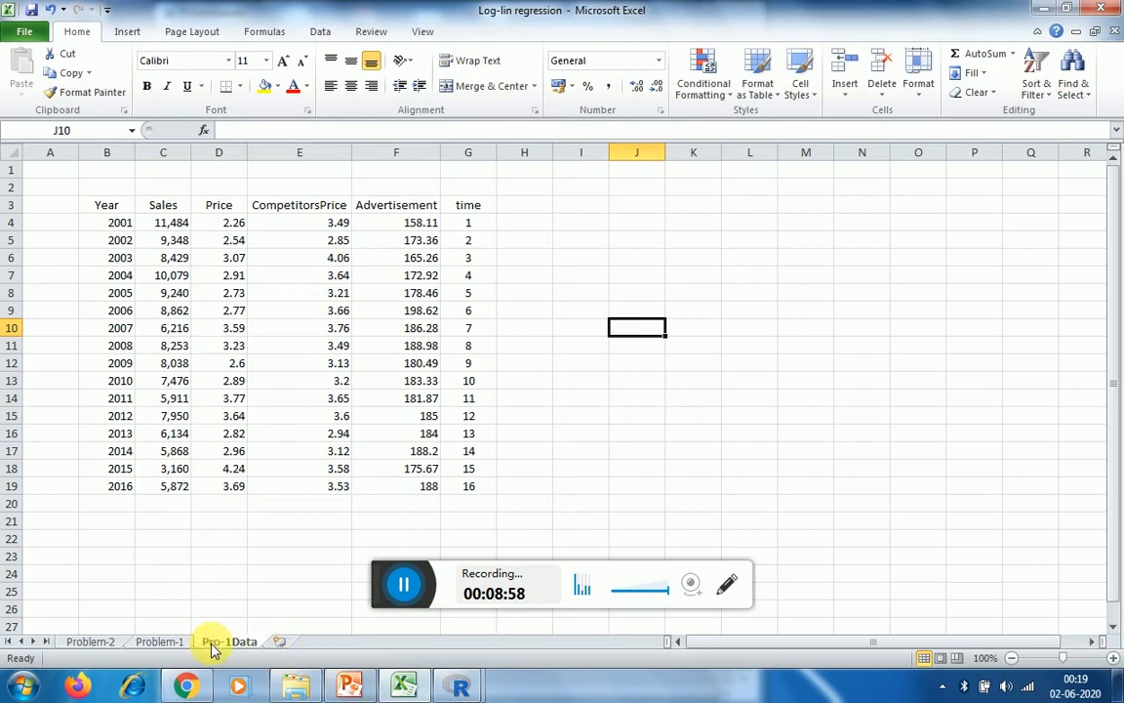
pyautogui.click(174, 643)
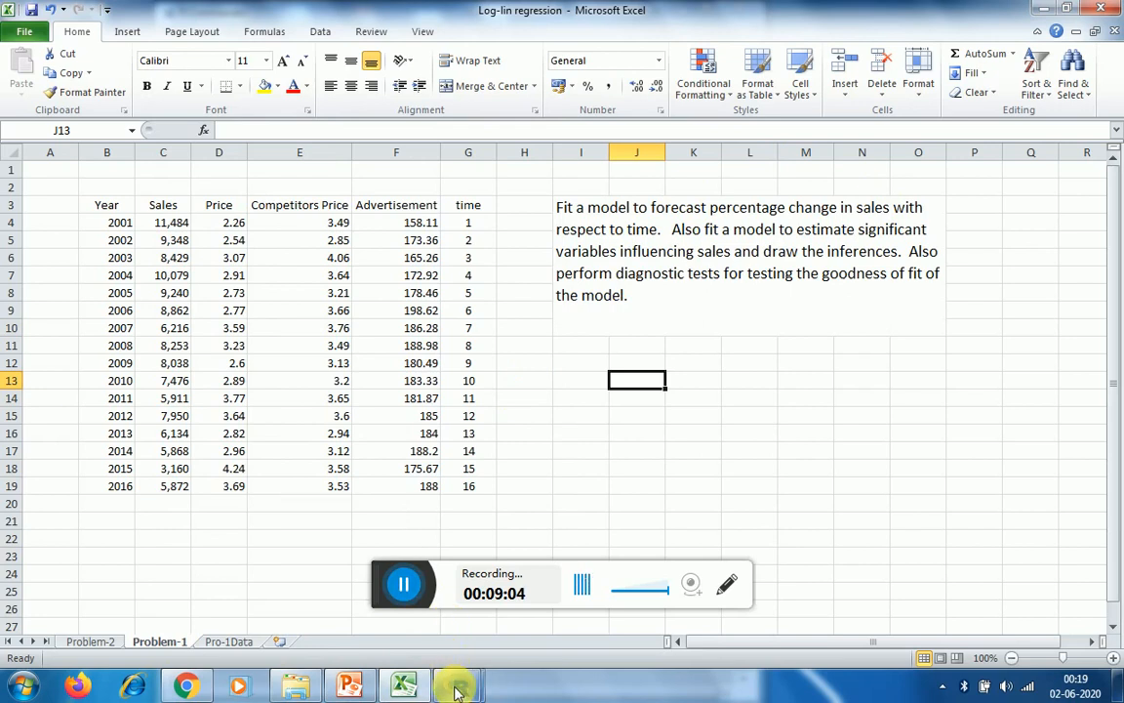
# Switch to R Commander and compute a new variable named lnSales in Dataset1 with the expression log(Sales)
pyautogui.moveTo(459, 690)
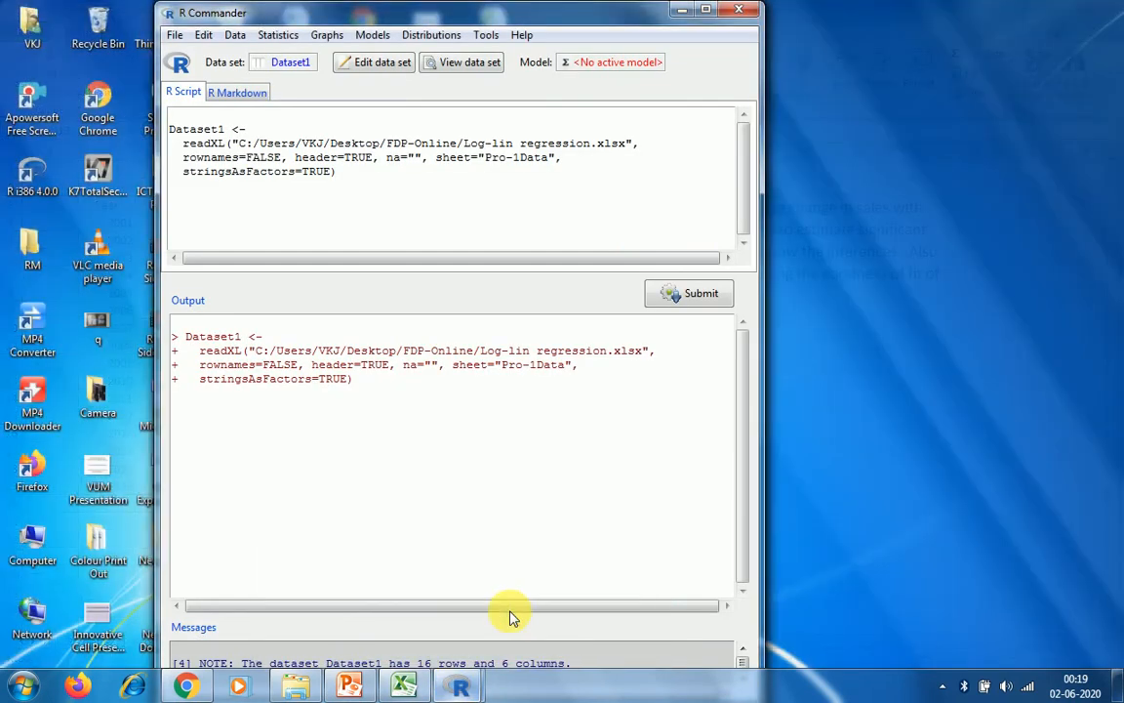
pyautogui.click(514, 613)
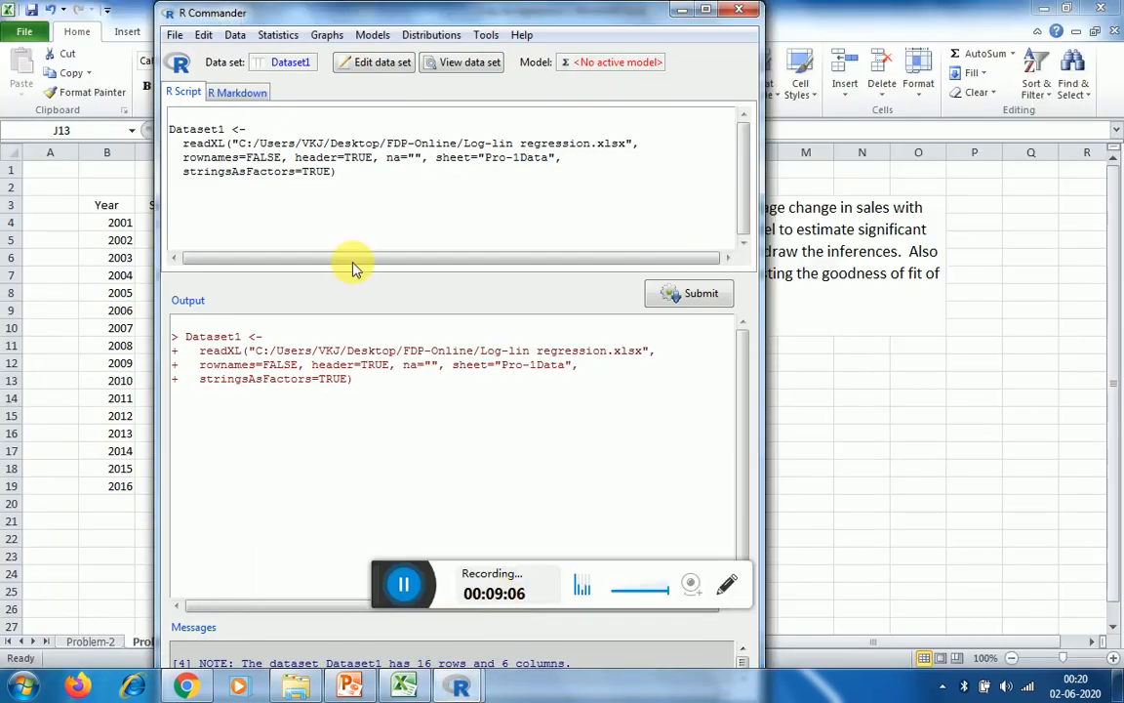
pyautogui.click(234, 36)
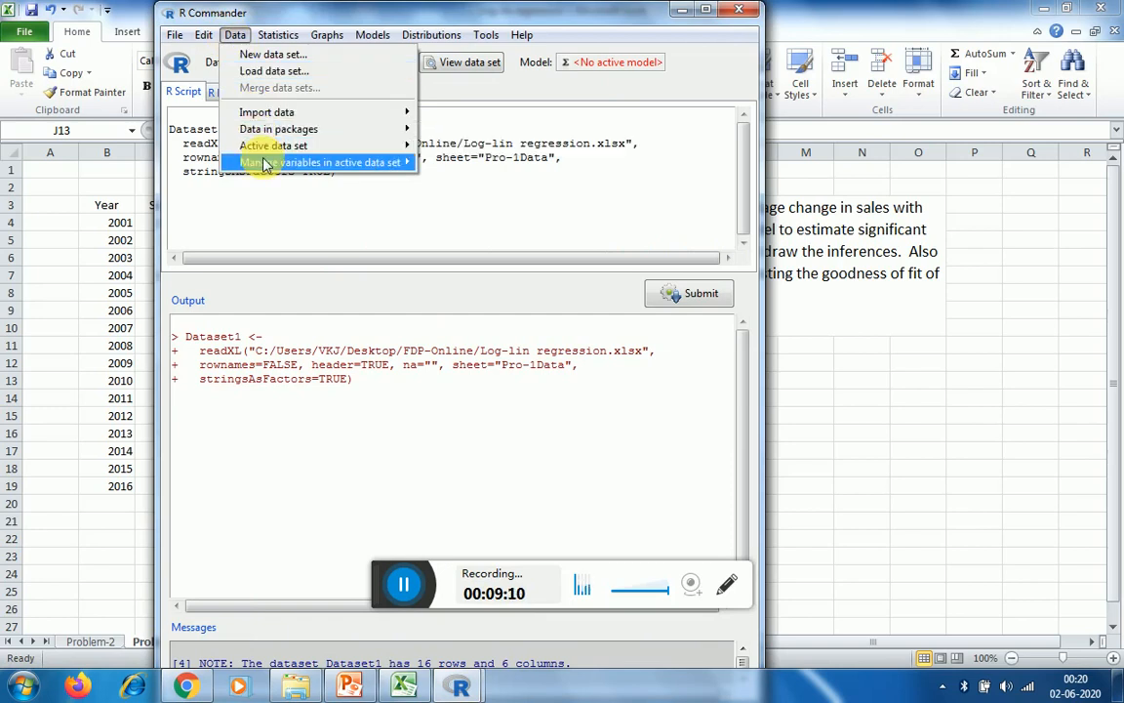
pyautogui.moveTo(264, 163)
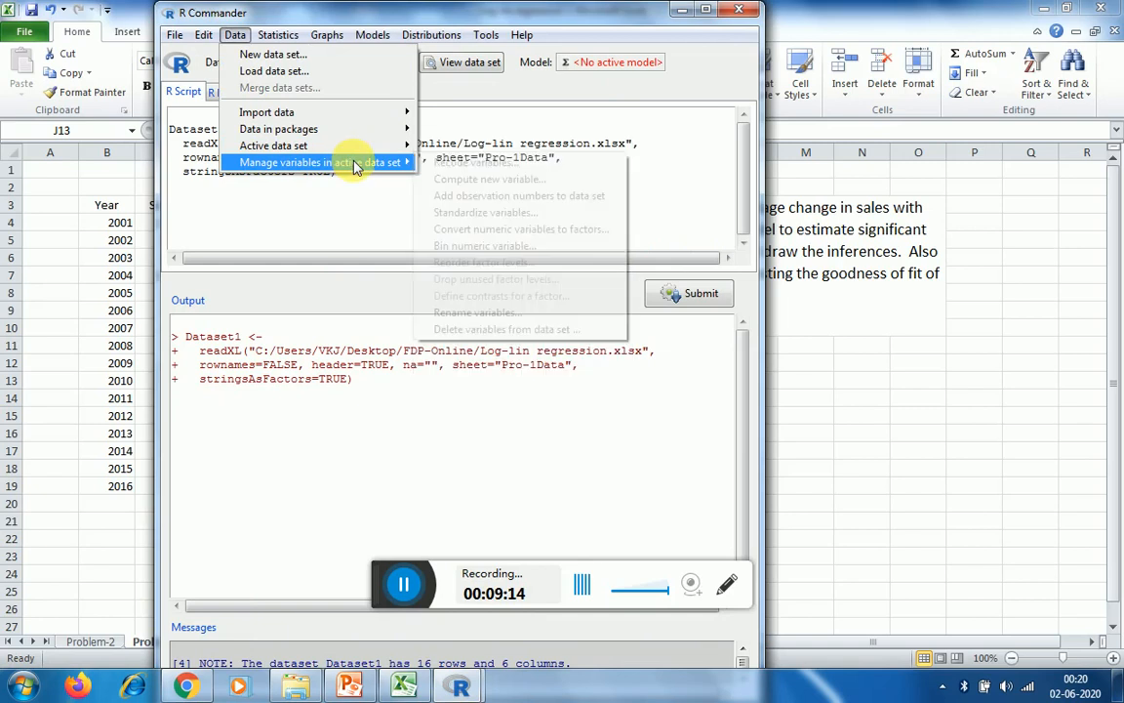
pyautogui.click(441, 180)
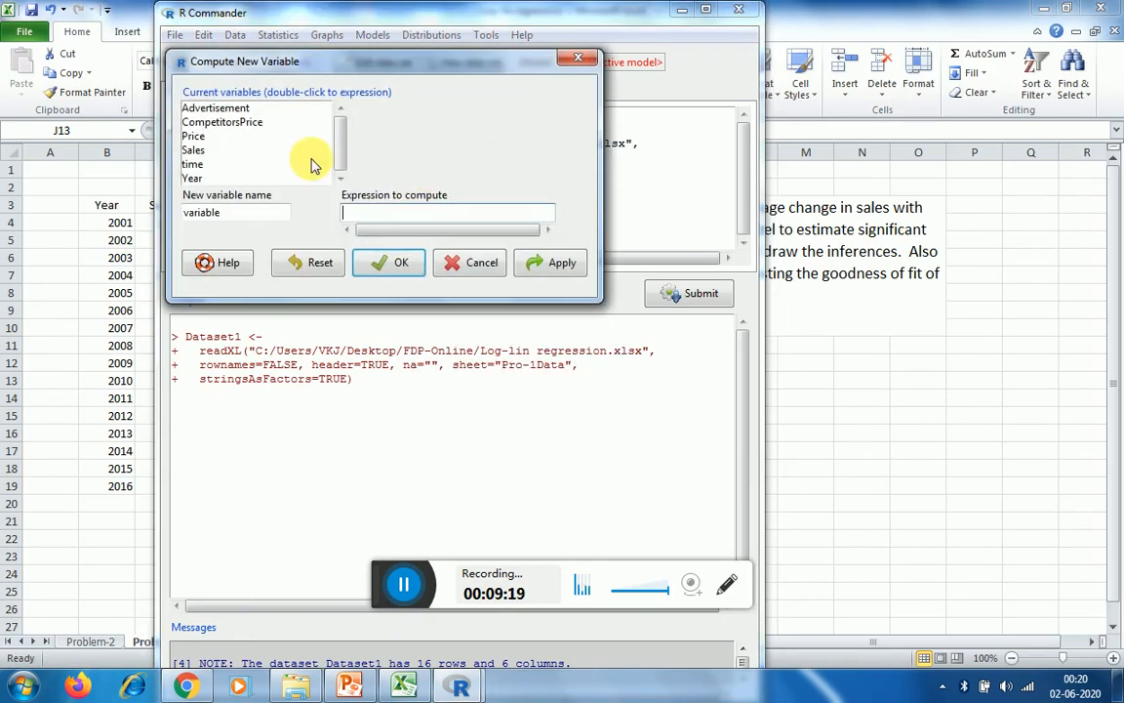
pyautogui.click(204, 152)
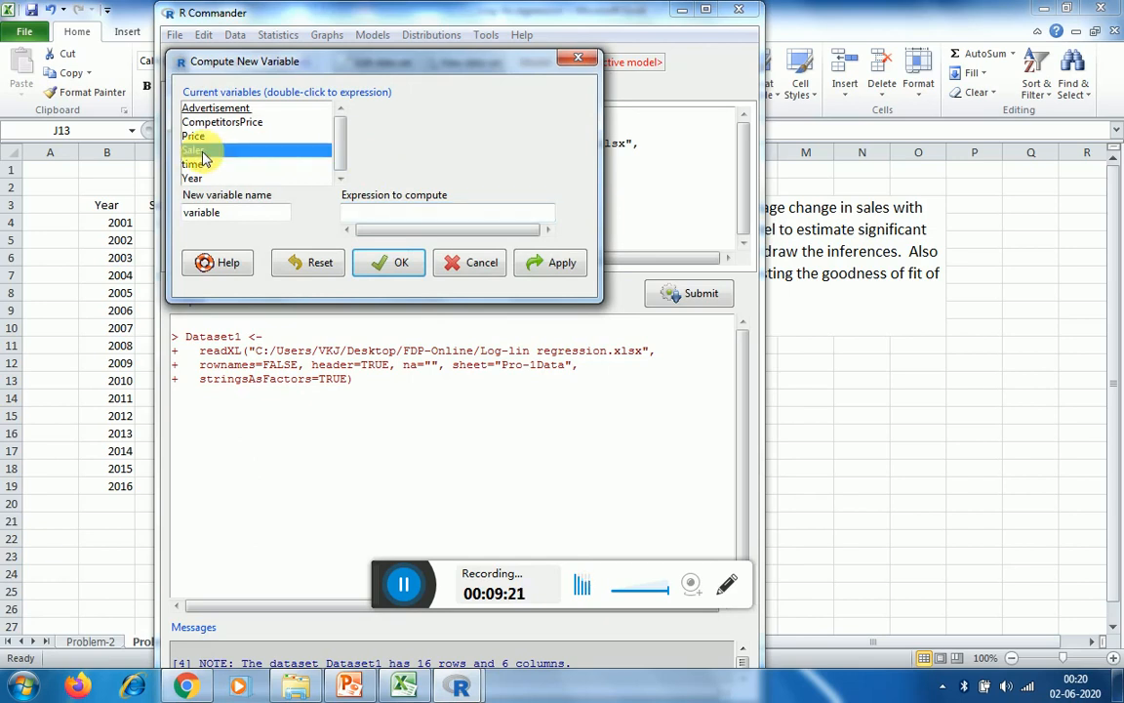
pyautogui.click(237, 217)
pyautogui.doubleClick(237, 217)
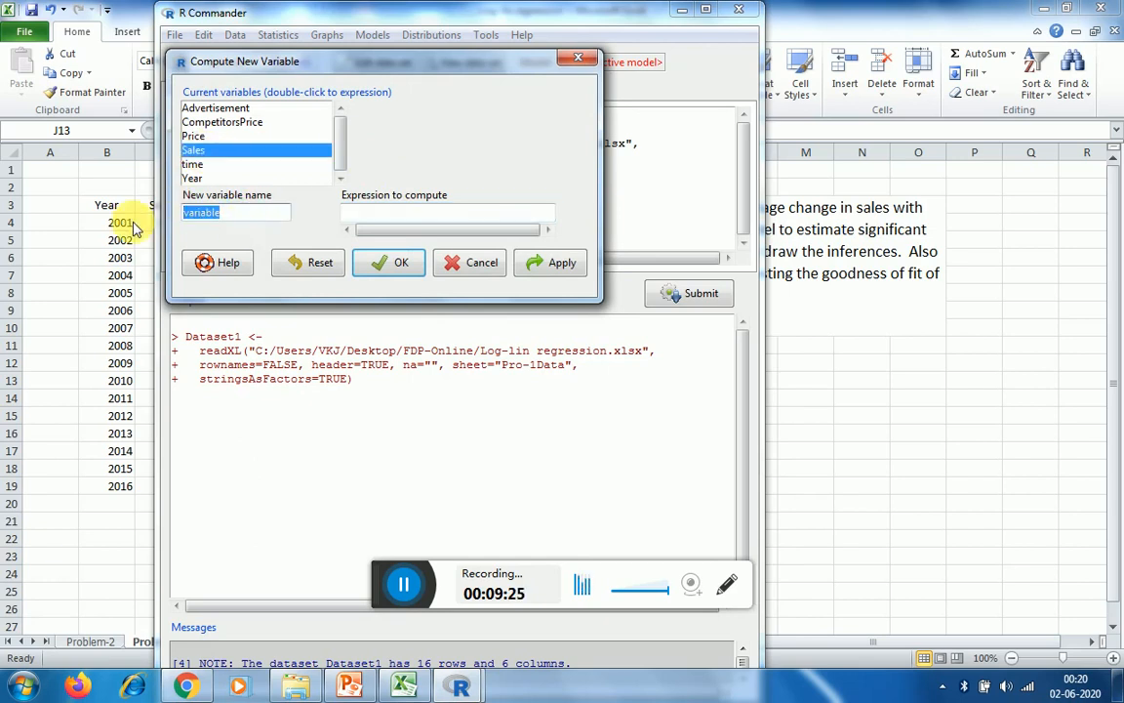
pyautogui.write('lnSales')
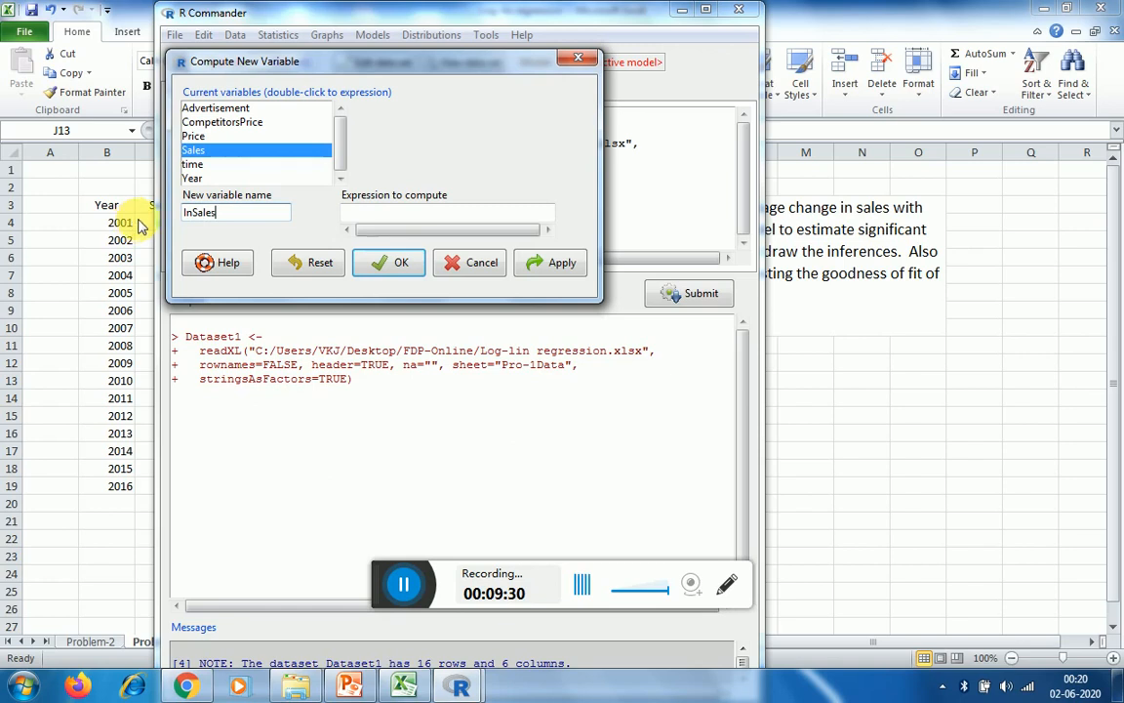
pyautogui.click(371, 215)
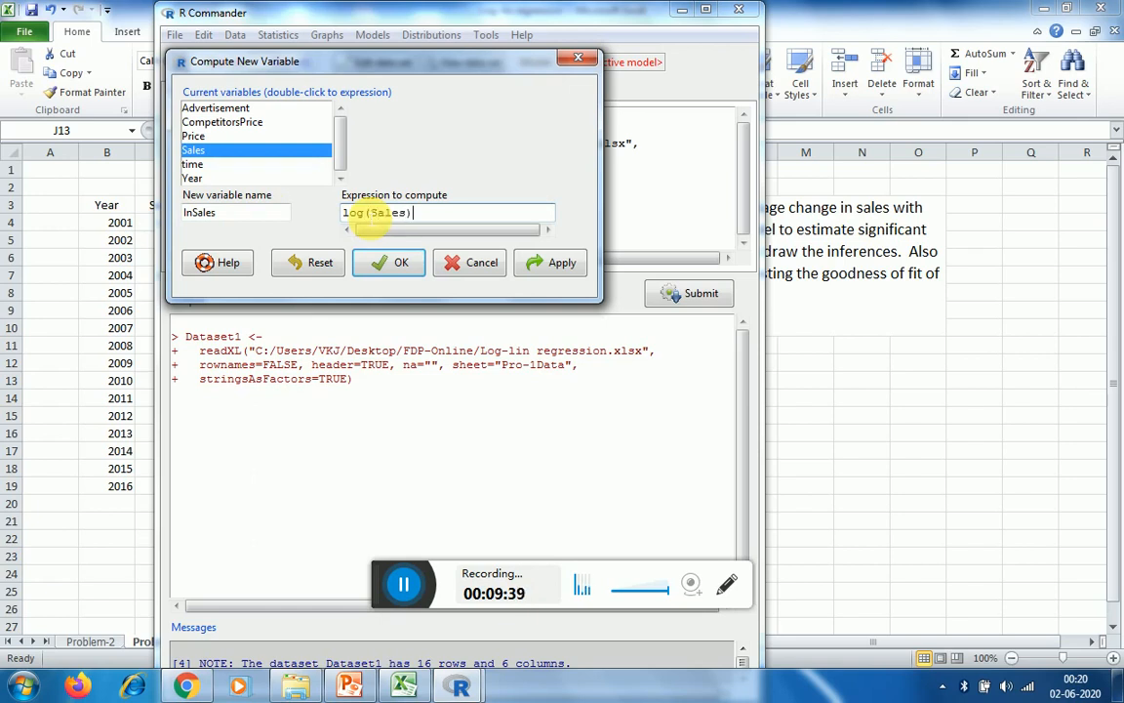
pyautogui.click(380, 260)
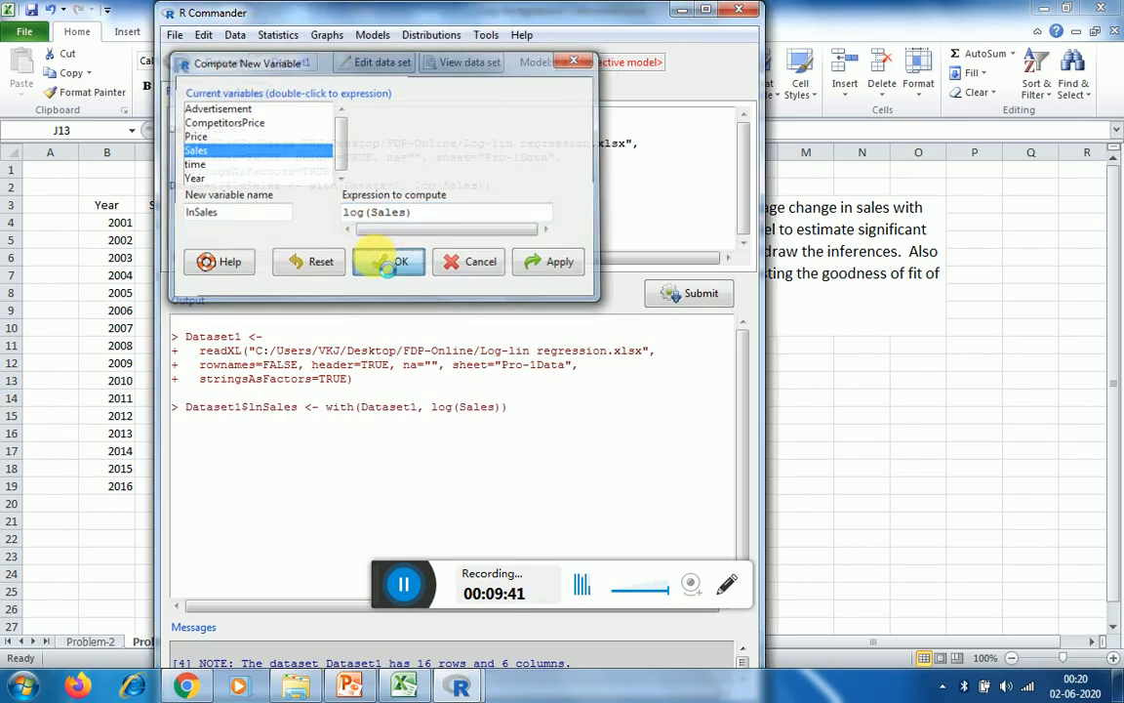
# View Dataset1 to check the new lnSales column, moving the viewer so all columns show, and close the viewer
pyautogui.click(463, 61)
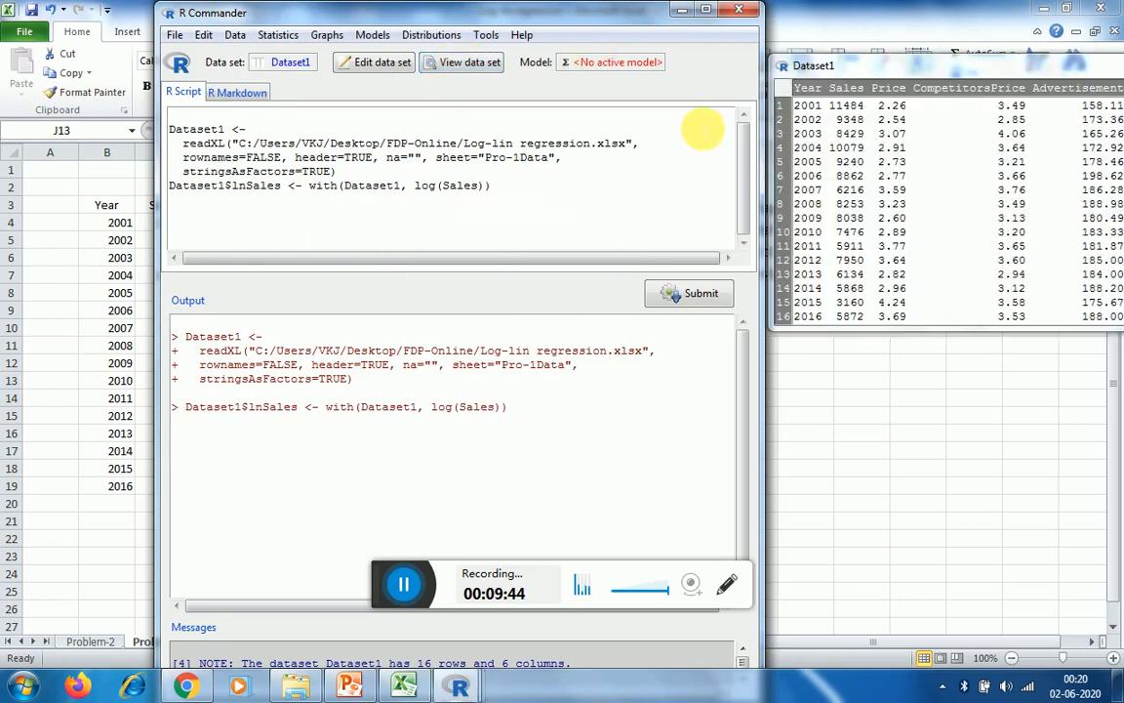
pyautogui.moveTo(875, 57); pyautogui.dragTo(821, 23)
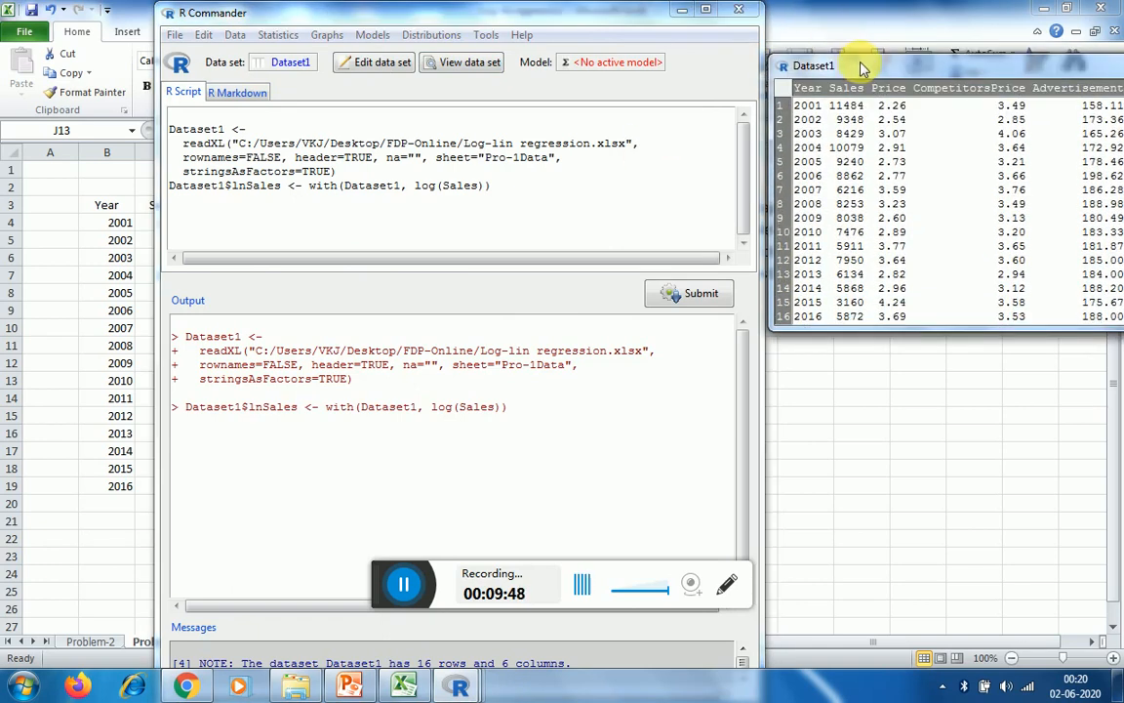
pyautogui.moveTo(865, 63); pyautogui.dragTo(545, 126)
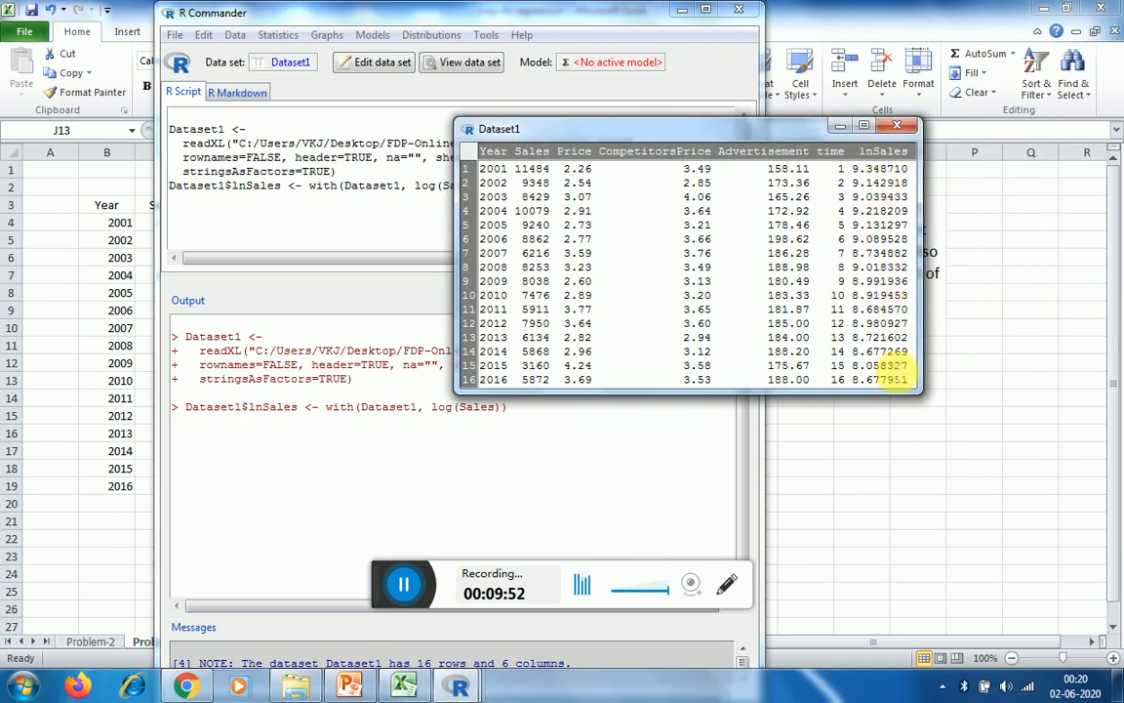
pyautogui.click(897, 126)
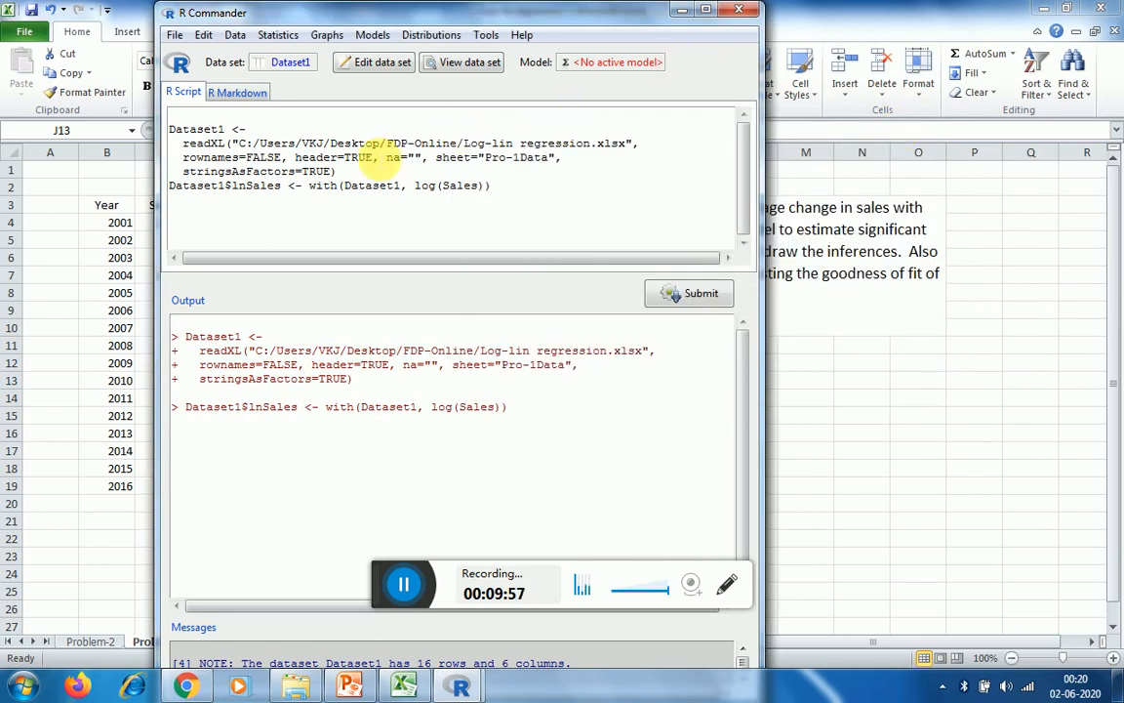
# Fit the linear regression RegModel.1 with lnSales as the response variable and time as the explanatory variable
pyautogui.click(269, 43)
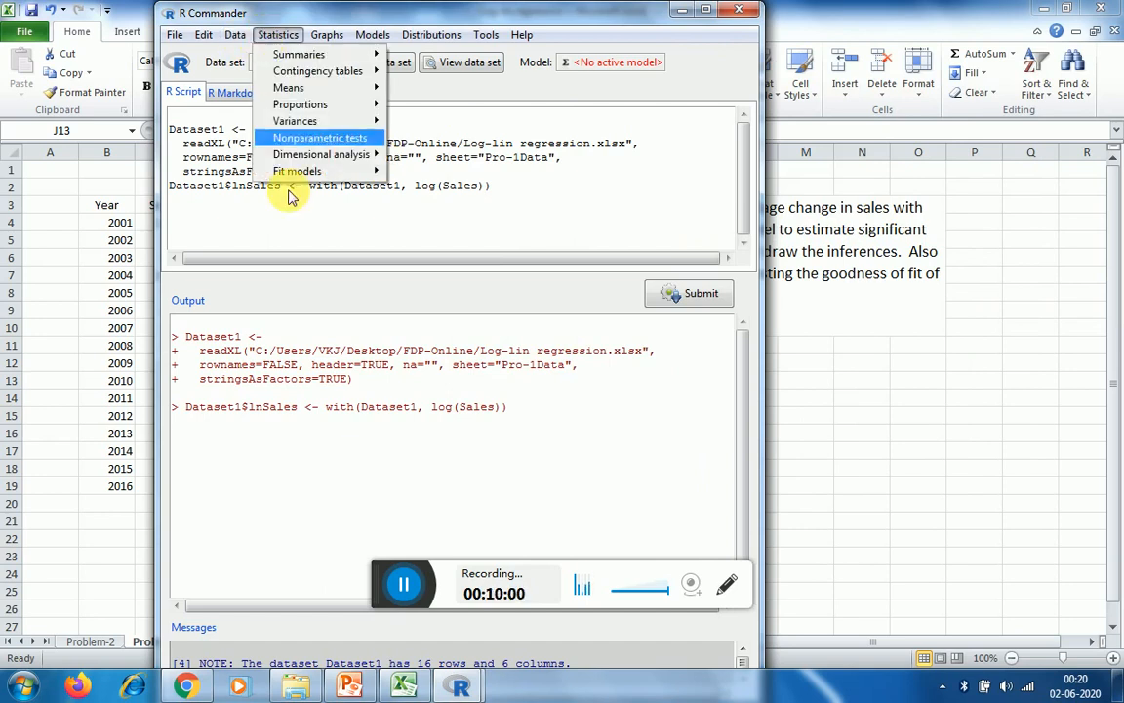
pyautogui.moveTo(298, 172)
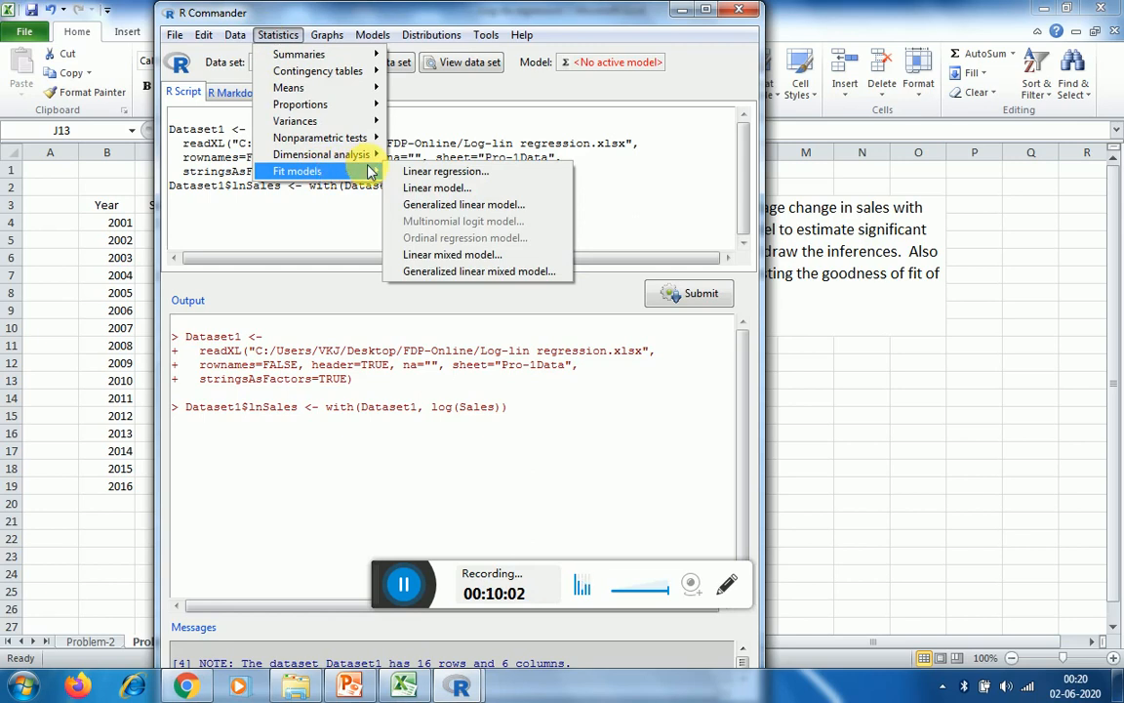
pyautogui.click(420, 171)
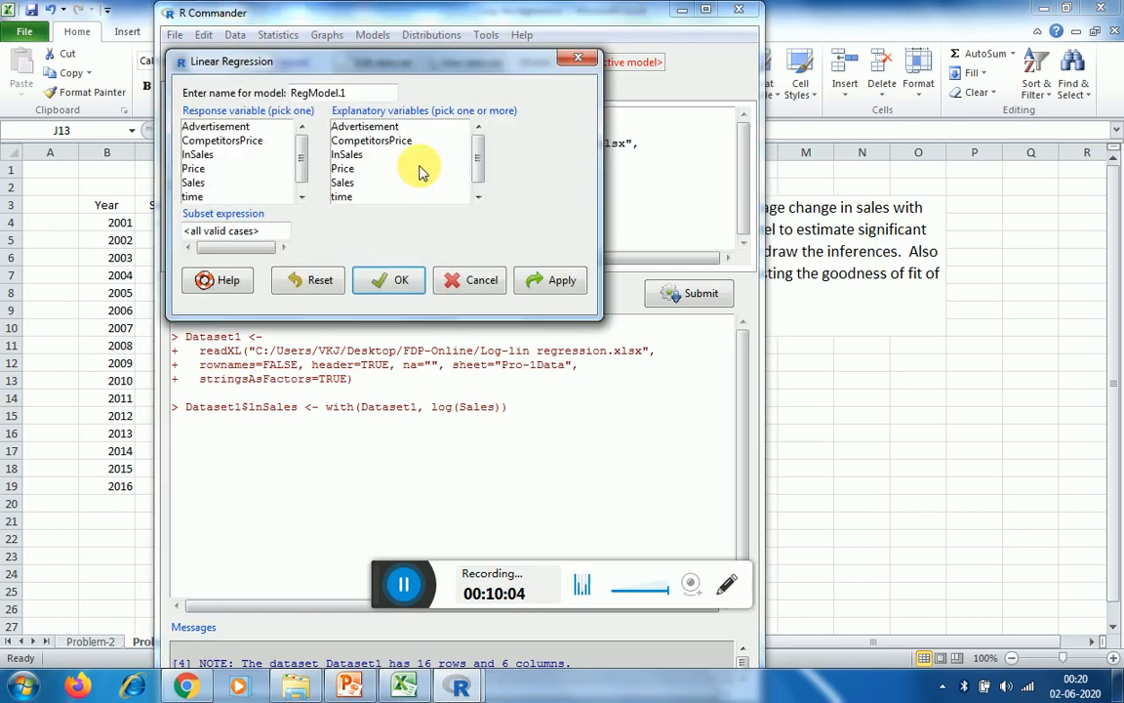
pyautogui.click(200, 155)
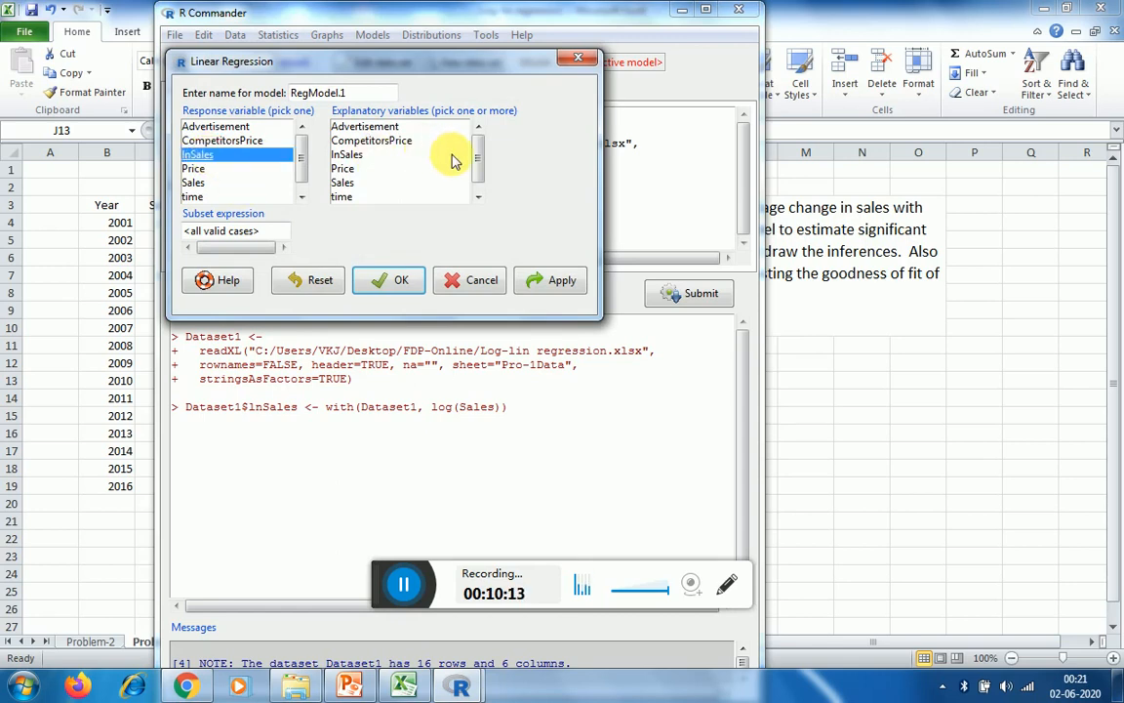
pyautogui.moveTo(474, 156); pyautogui.dragTo(476, 186)
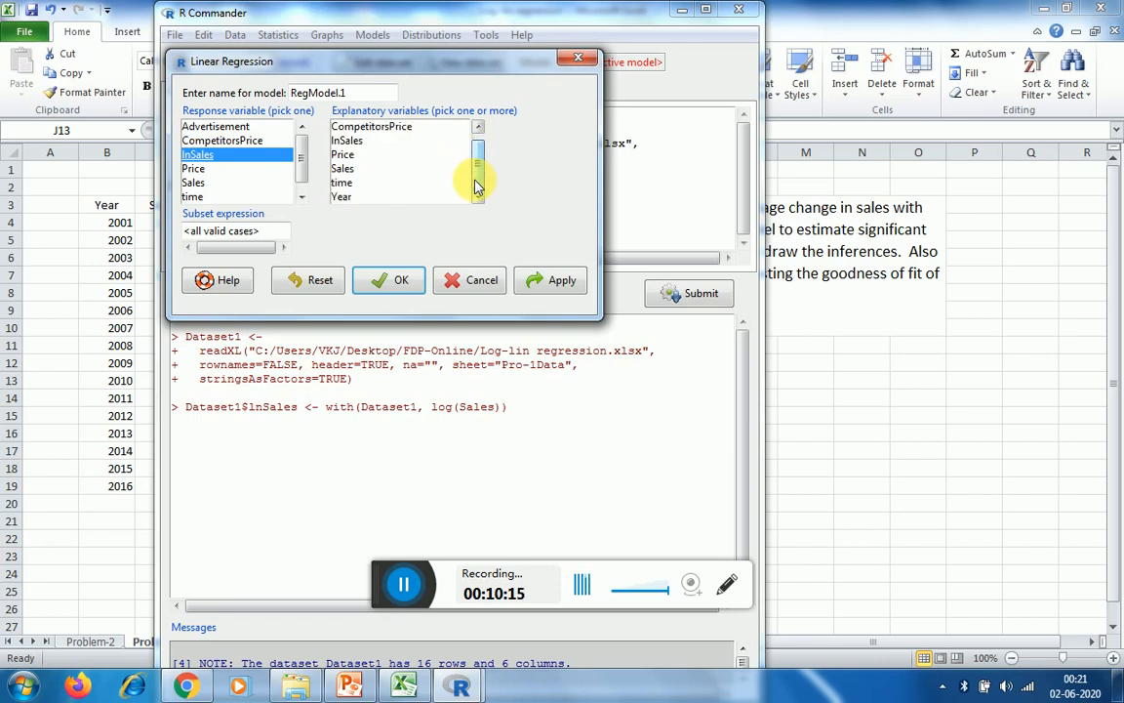
pyautogui.click(344, 185)
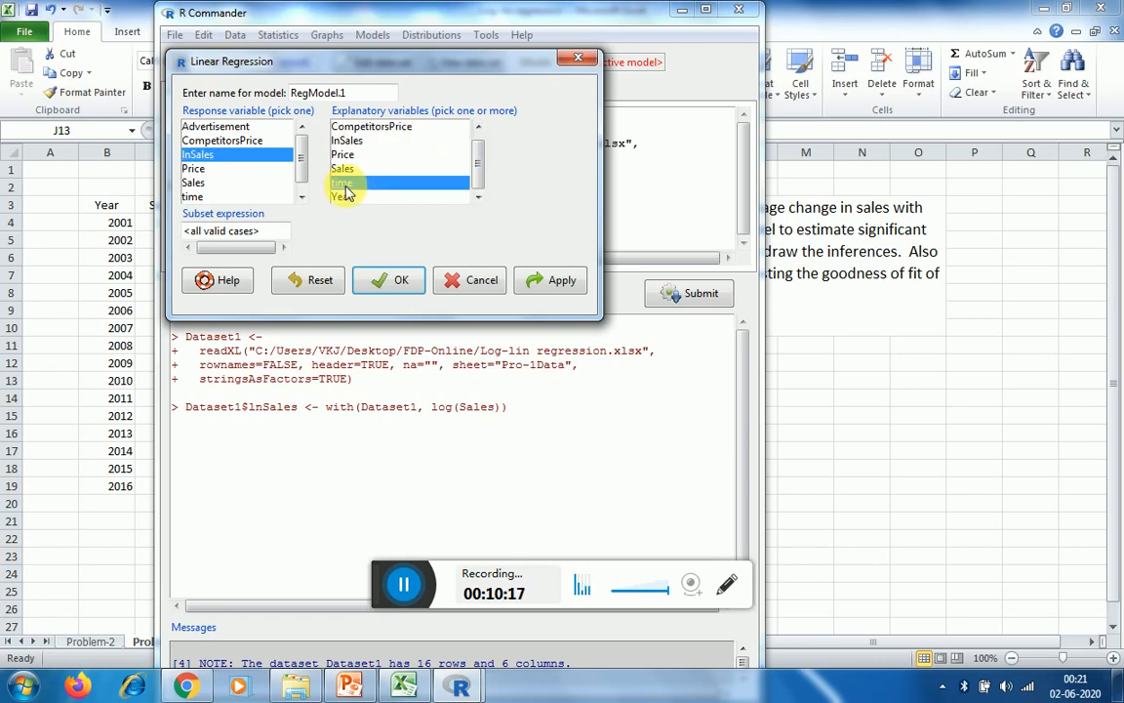
pyautogui.click(388, 286)
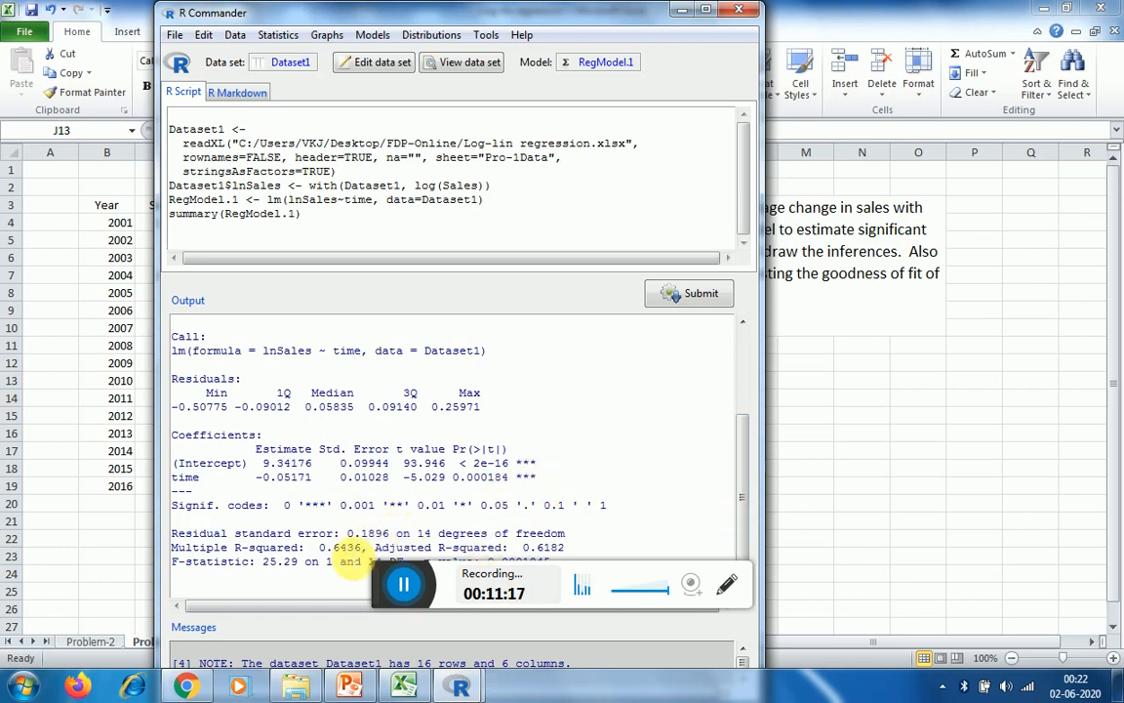
# Examine the full RegModel.1 output, review the problem statement in the Excel workbook, and return to R Commander
pyautogui.moveTo(515, 10)
pyautogui.mouseDown()
pyautogui.moveTo(511, 51)
pyautogui.moveTo(502, 10)
pyautogui.mouseUp()
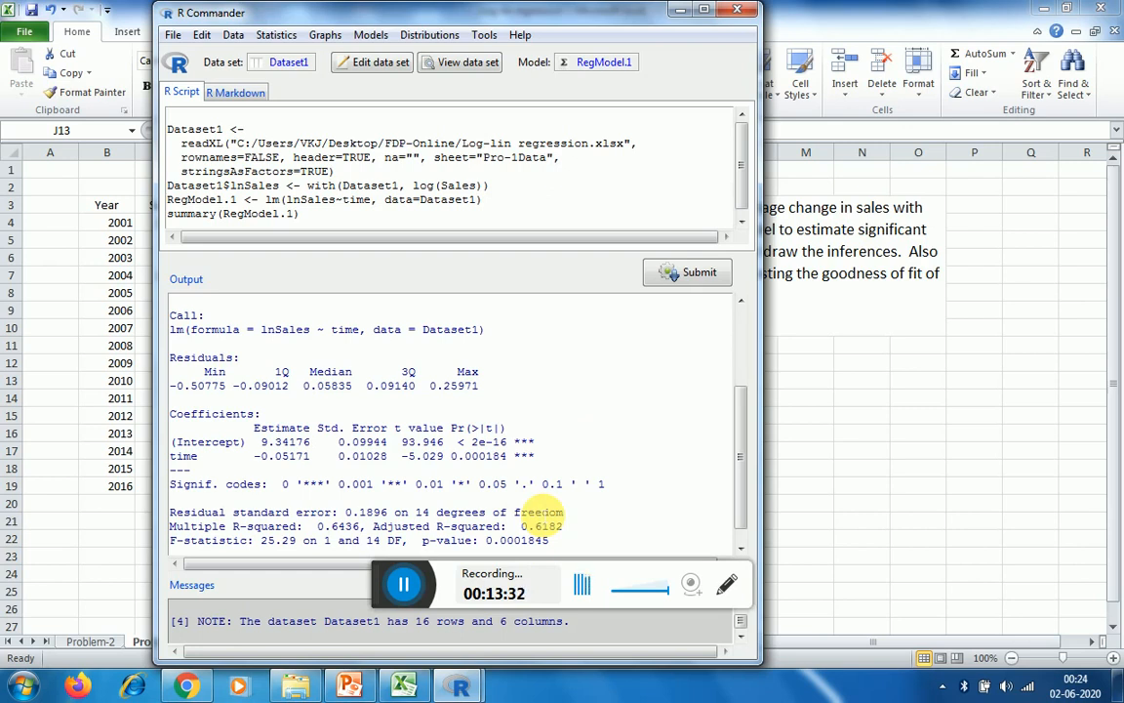
pyautogui.click(403, 686)
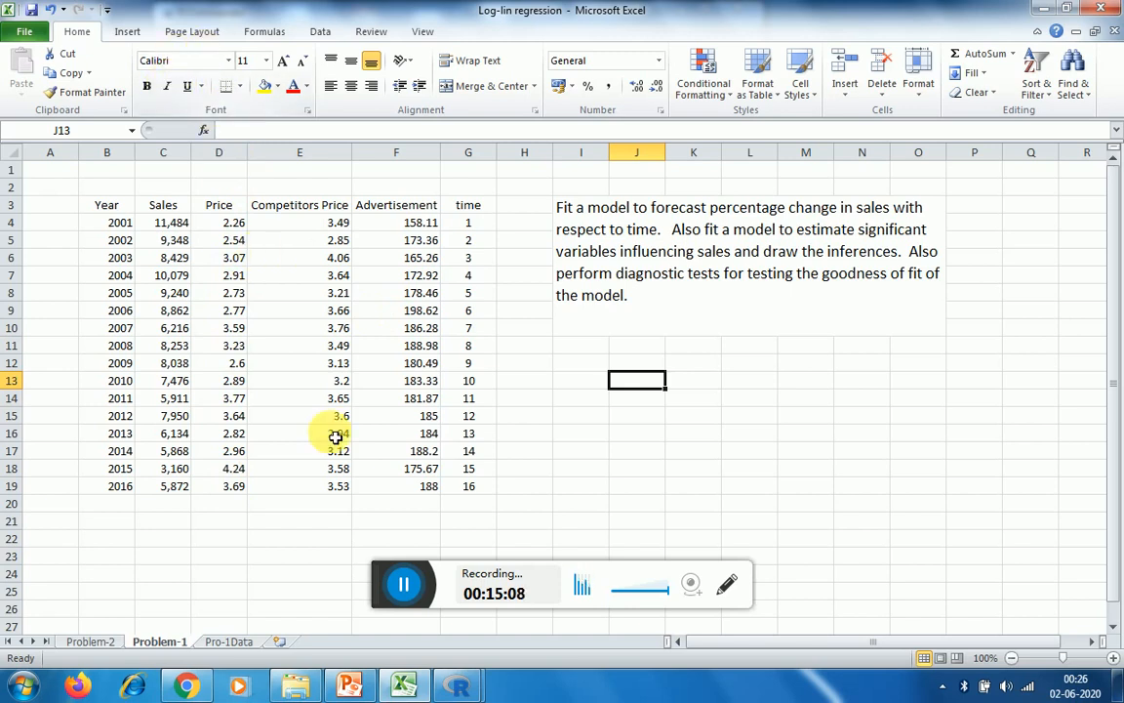
pyautogui.moveTo(447, 673)
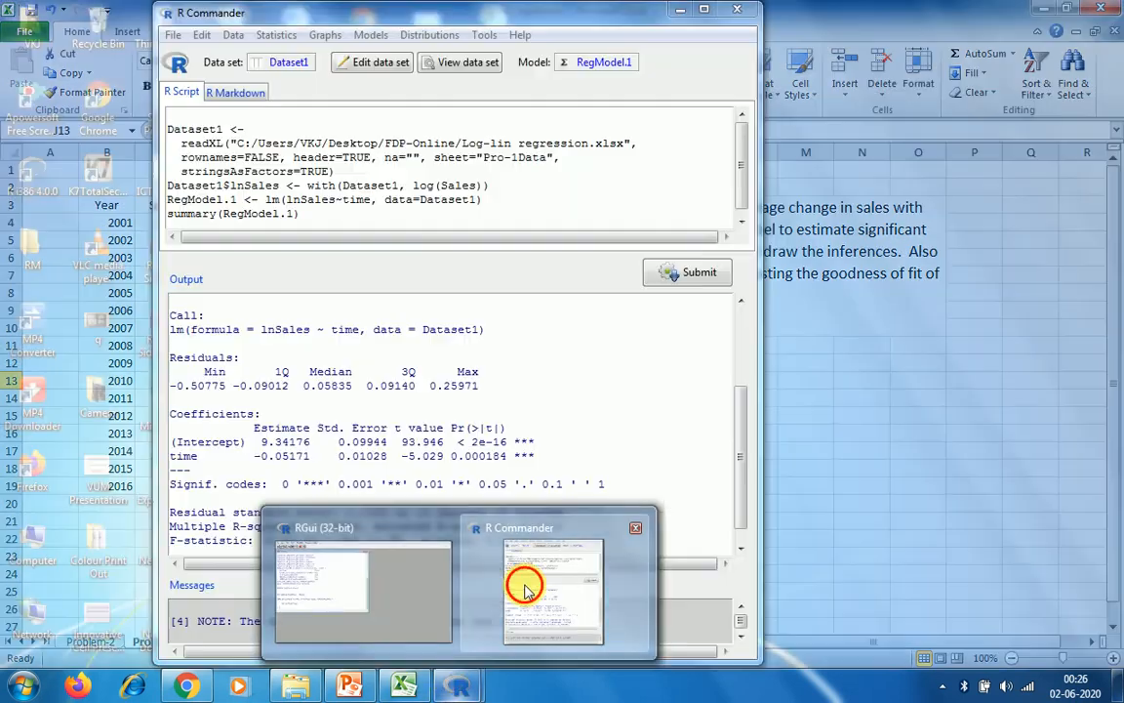
pyautogui.click(524, 585)
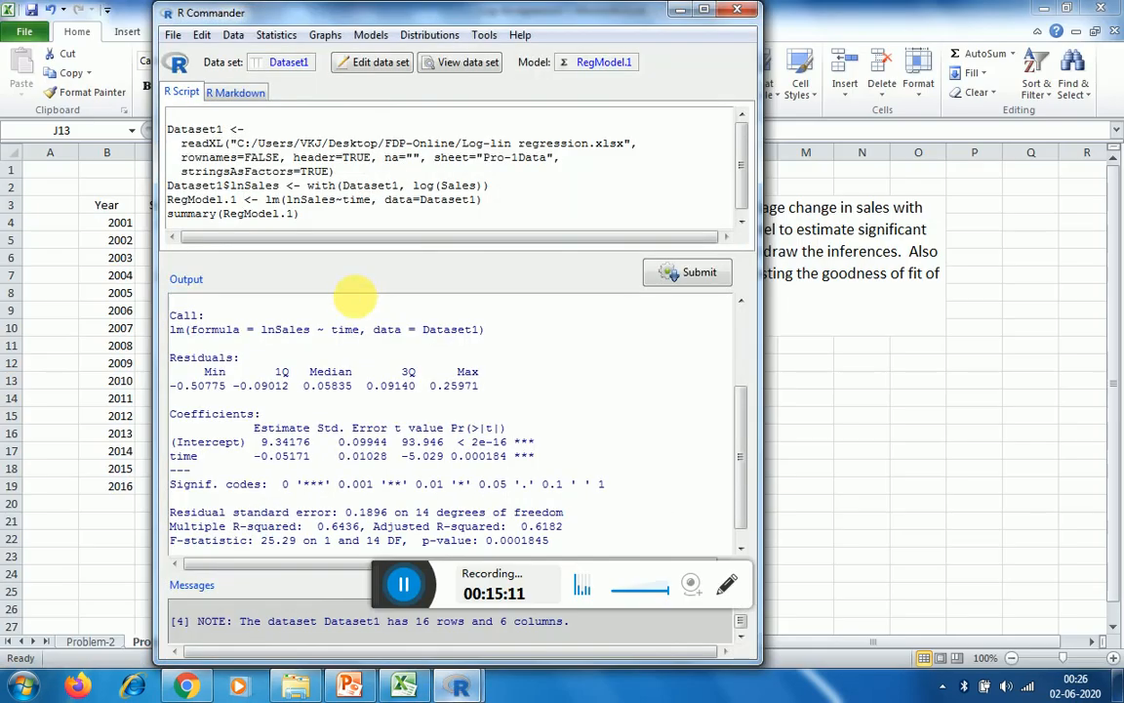
# Fit the linear regression RegModel.2 of lnSales on Advertisement, CompetitorsPrice and Price, leaving out time
pyautogui.click(270, 41)
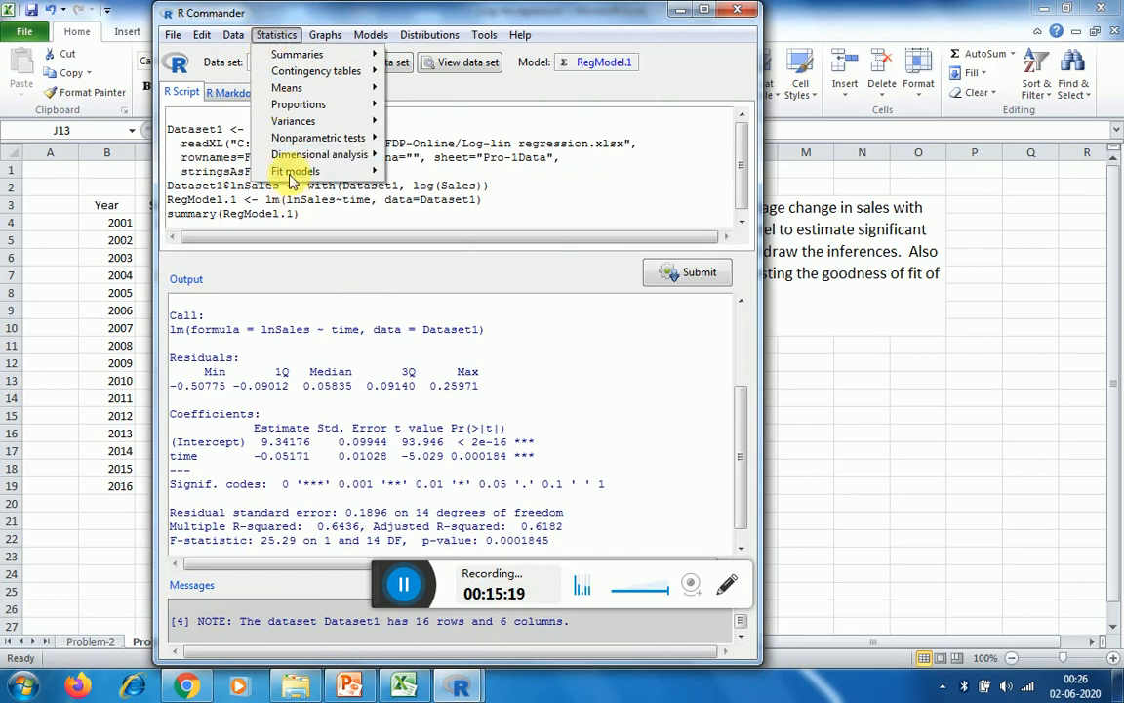
pyautogui.moveTo(332, 172)
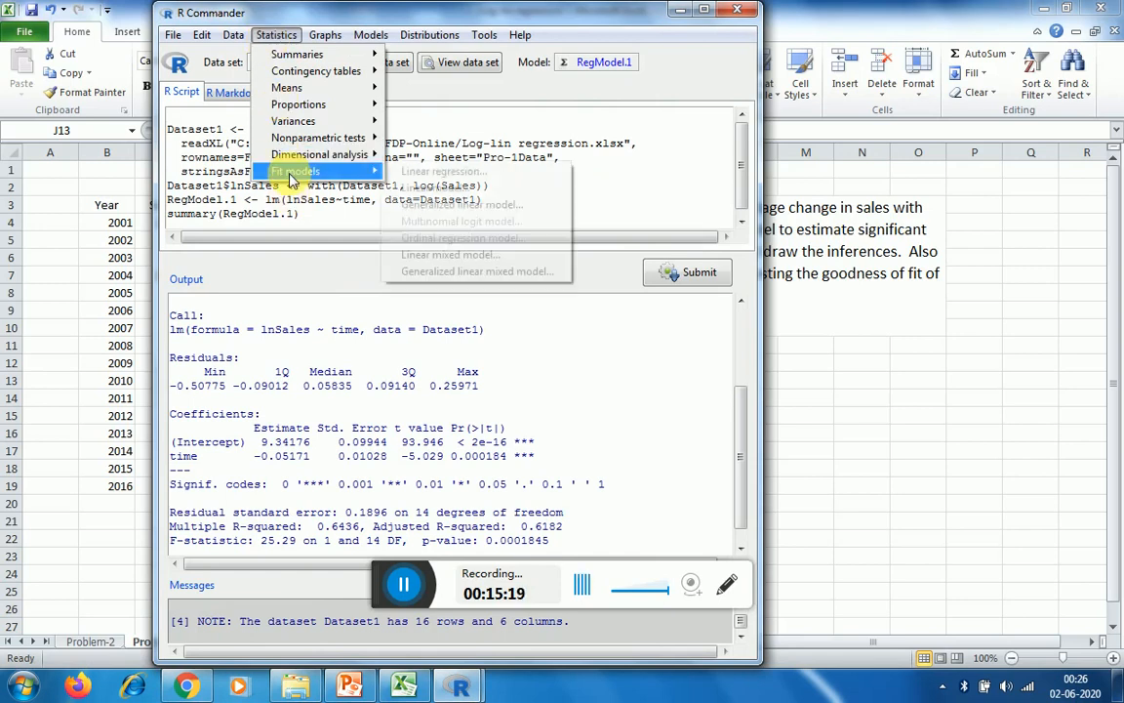
pyautogui.click(403, 172)
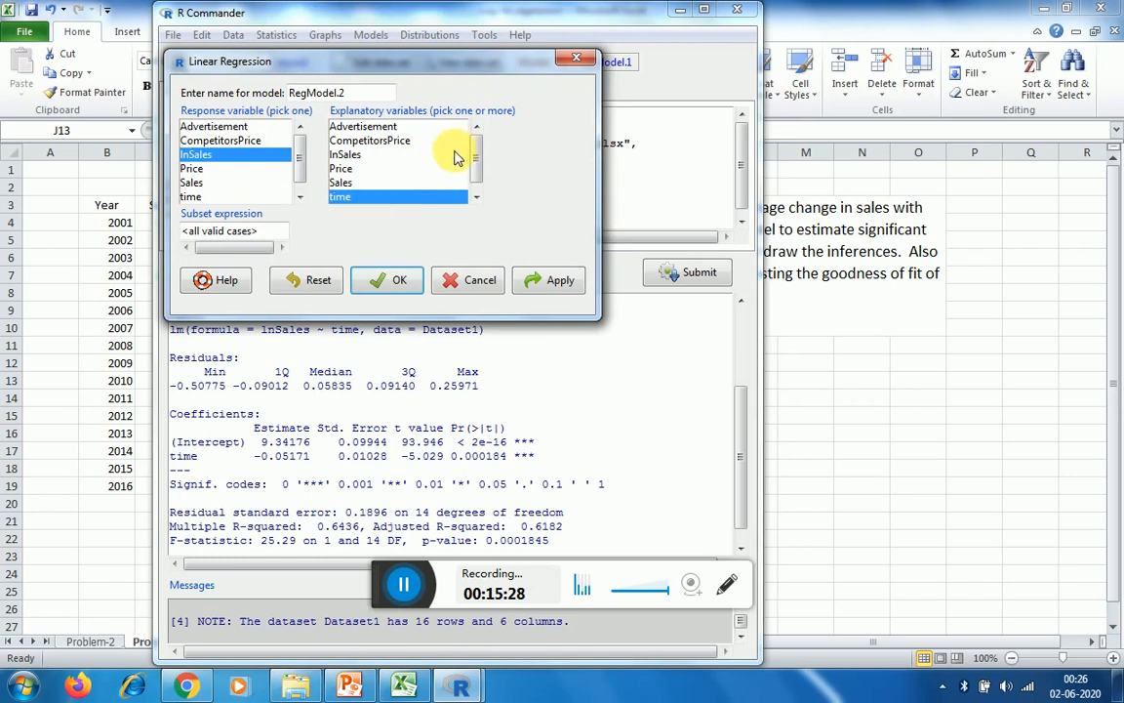
pyautogui.click(387, 201)
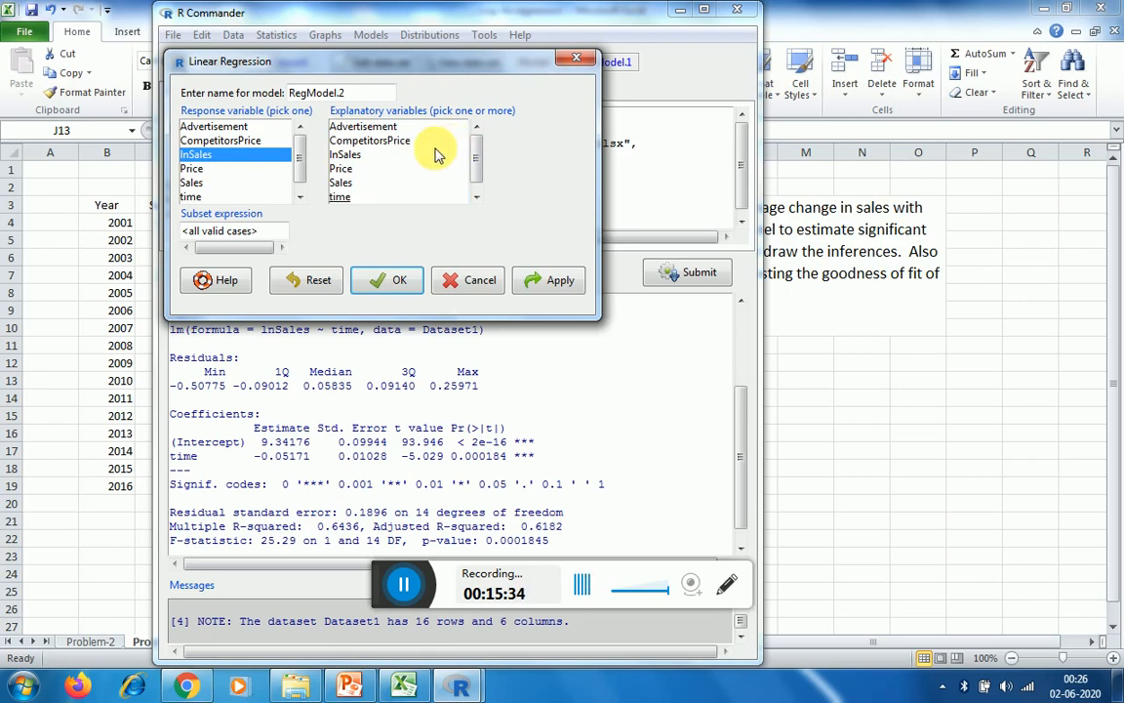
pyautogui.click(351, 171)
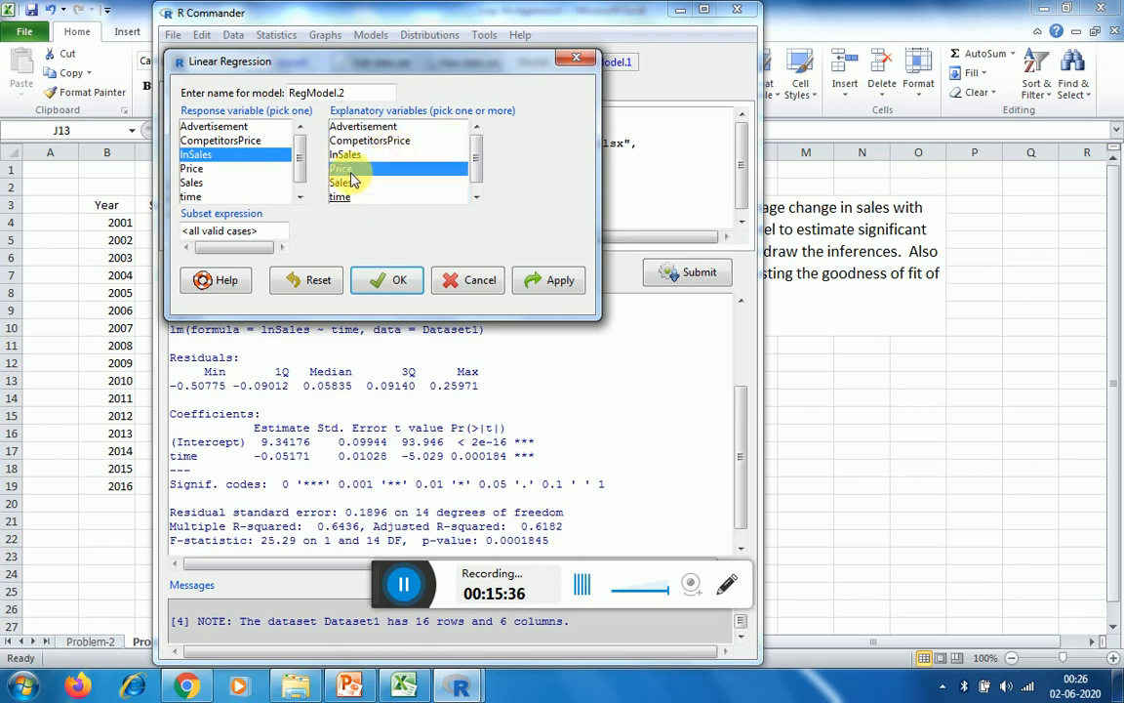
pyautogui.click(351, 142)
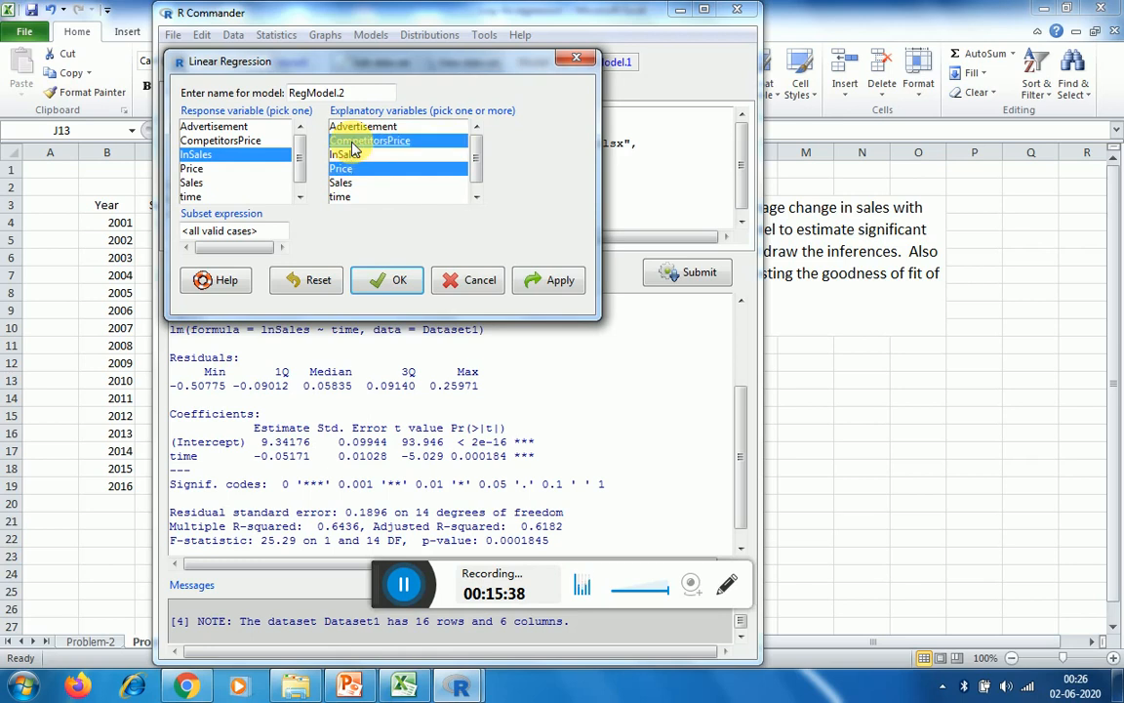
pyautogui.click(352, 128)
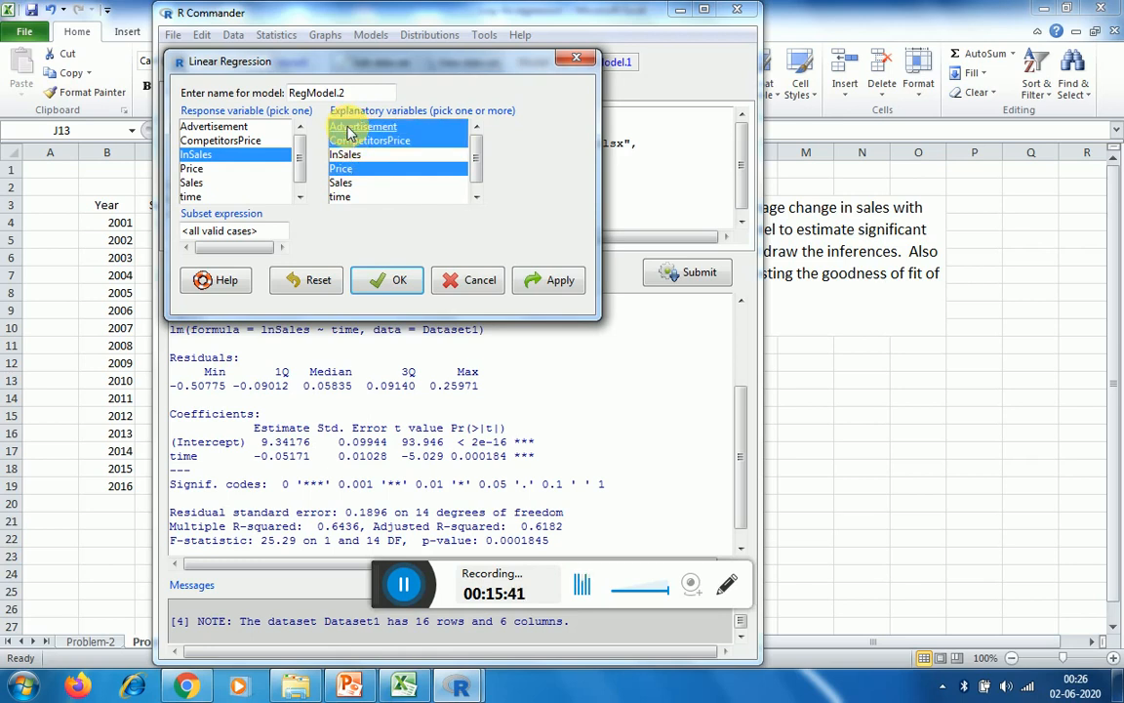
pyautogui.click(383, 281)
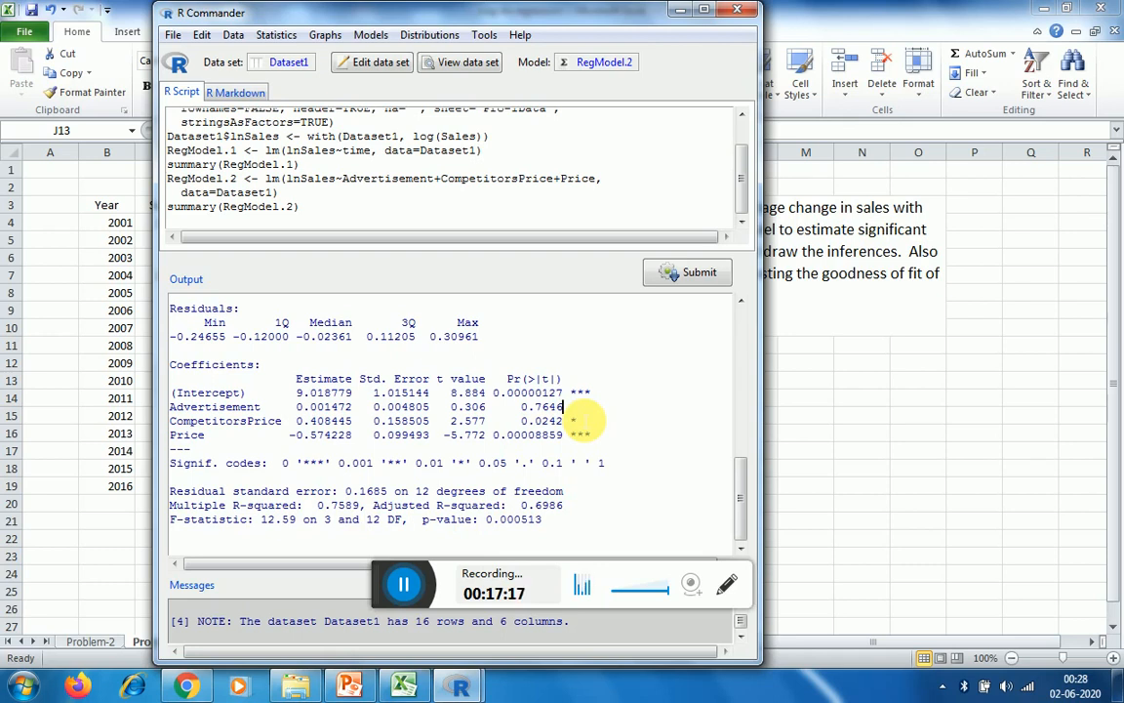
# Fit the linear regression RegModel.3 of lnSales on CompetitorsPrice and Price, dropping Advertisement from the explanatory variables
pyautogui.click(281, 38)
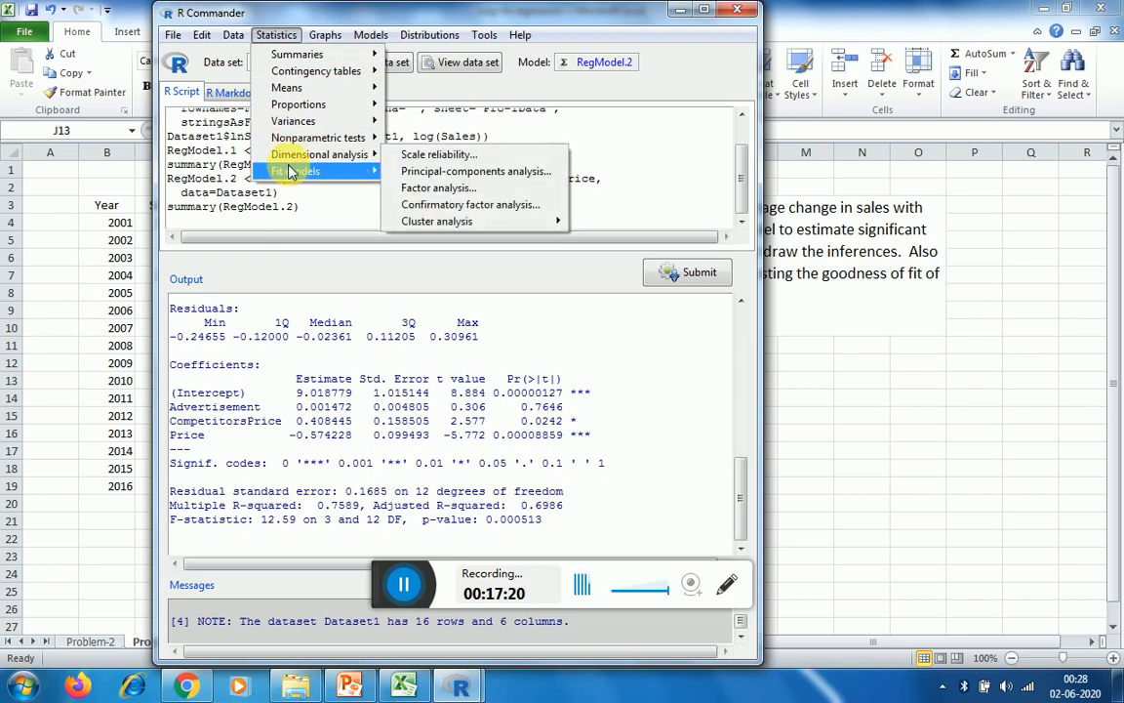
pyautogui.moveTo(289, 172)
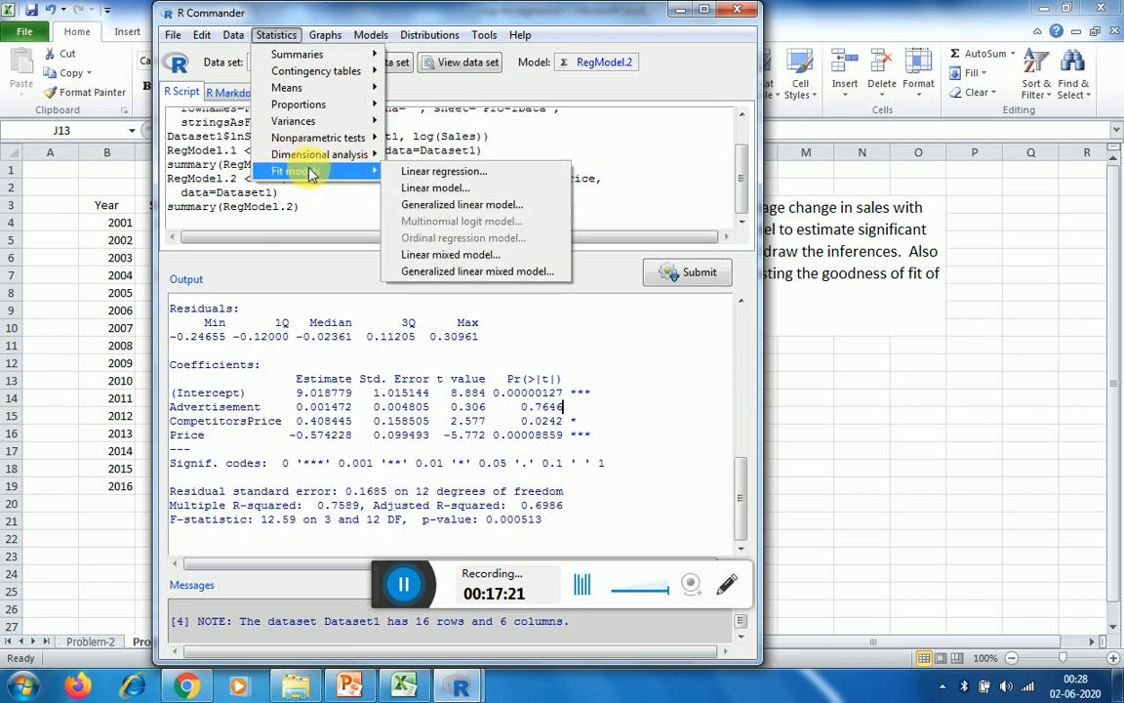
pyautogui.click(406, 176)
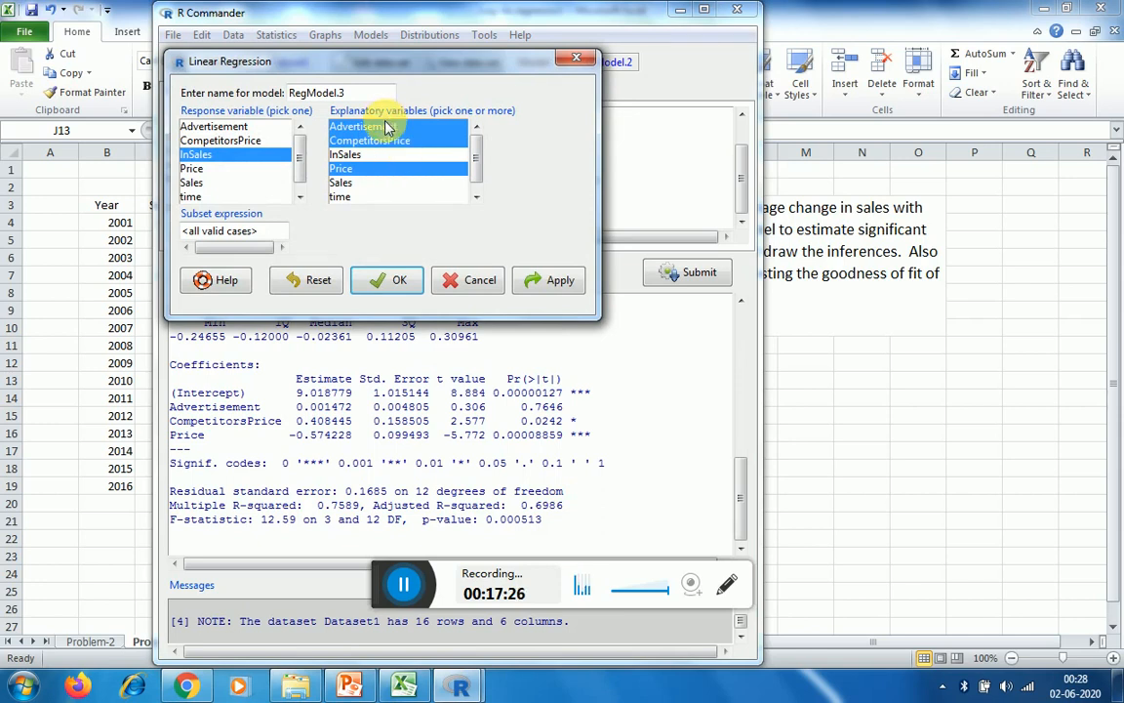
pyautogui.keyDown('ctrl'); pyautogui.click(389, 127); pyautogui.keyUp('ctrl')
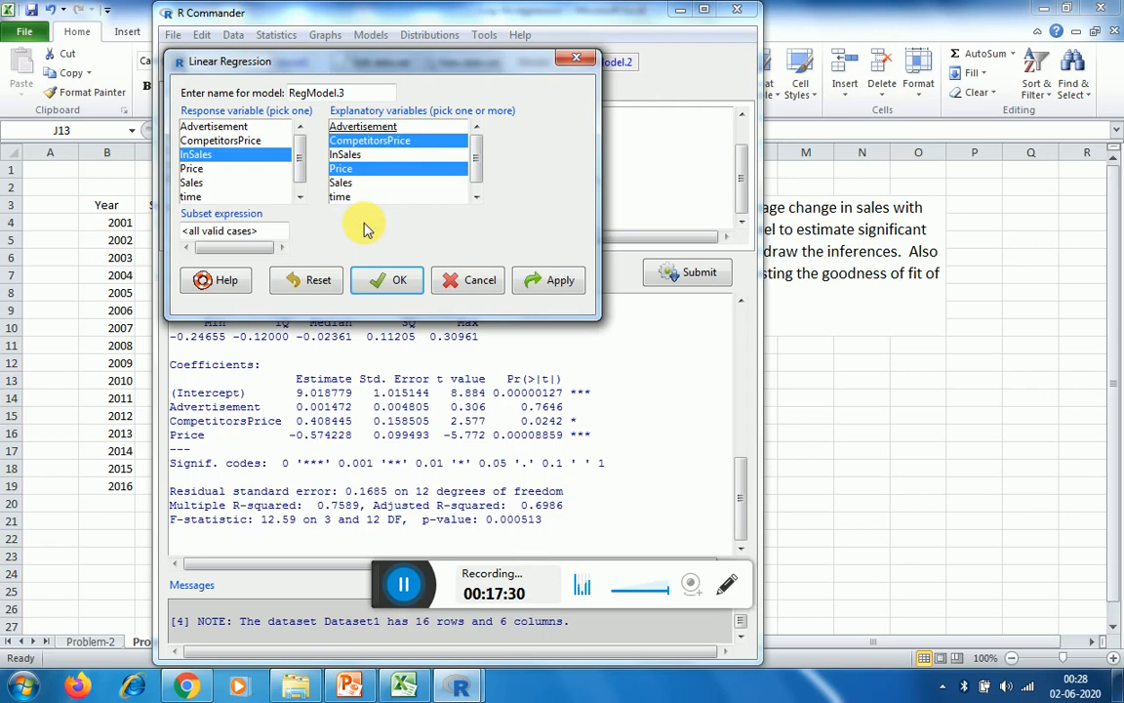
pyautogui.click(381, 278)
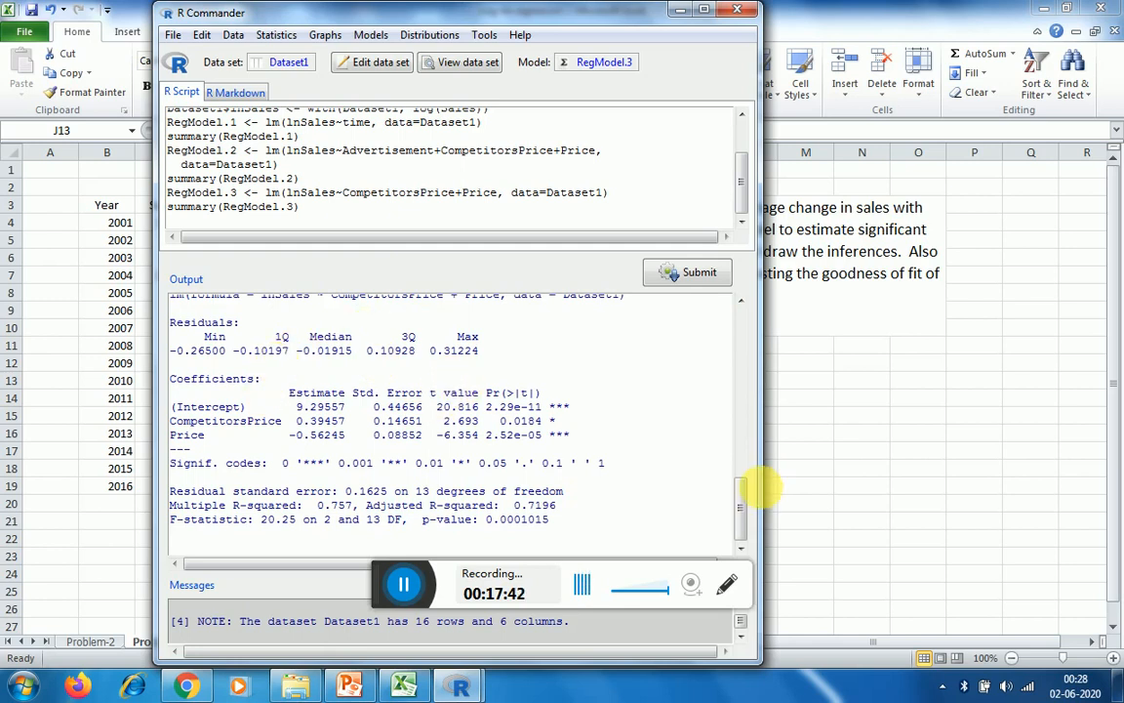
# Examine the RegModel.3 output, compare it with RegModel.2, and review the problem statement in the Excel workbook
pyautogui.moveTo(742, 502); pyautogui.dragTo(742, 488)
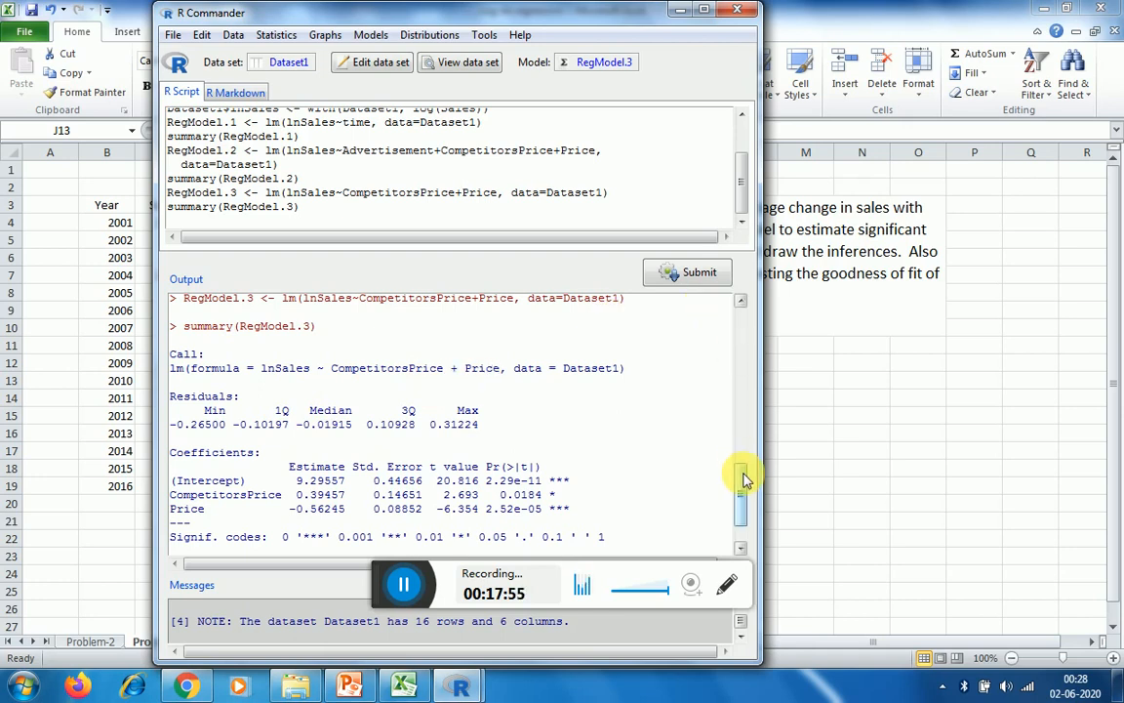
pyautogui.moveTo(744, 478); pyautogui.dragTo(744, 517)
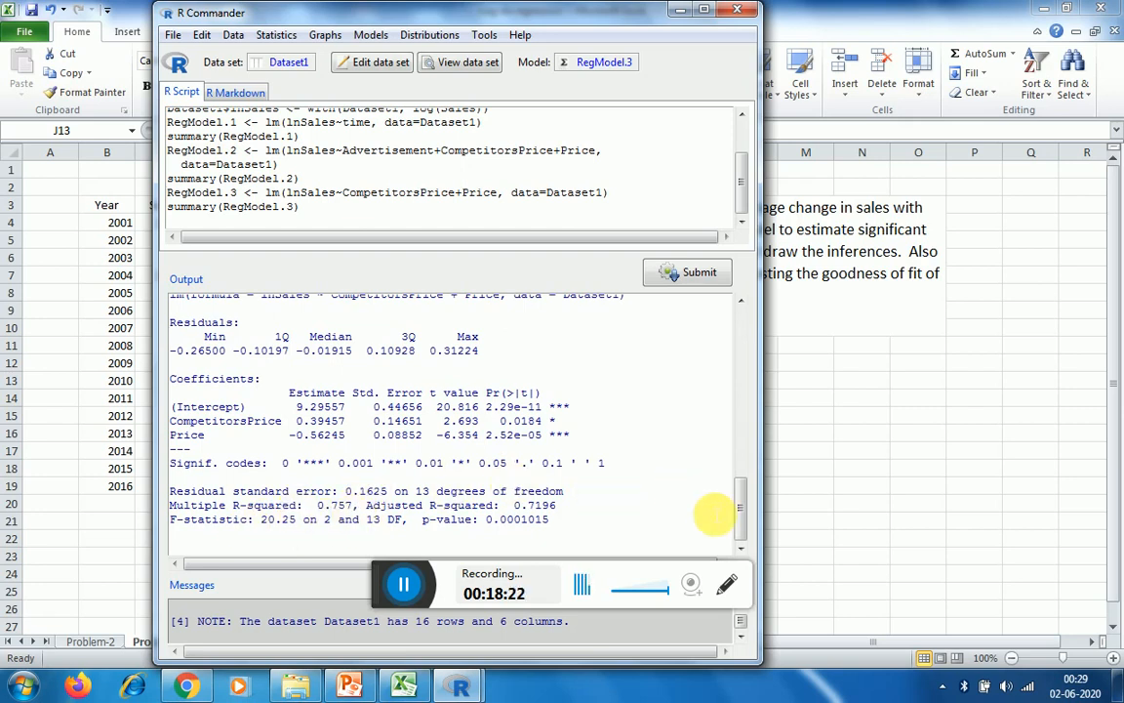
pyautogui.moveTo(739, 503); pyautogui.dragTo(741, 460)
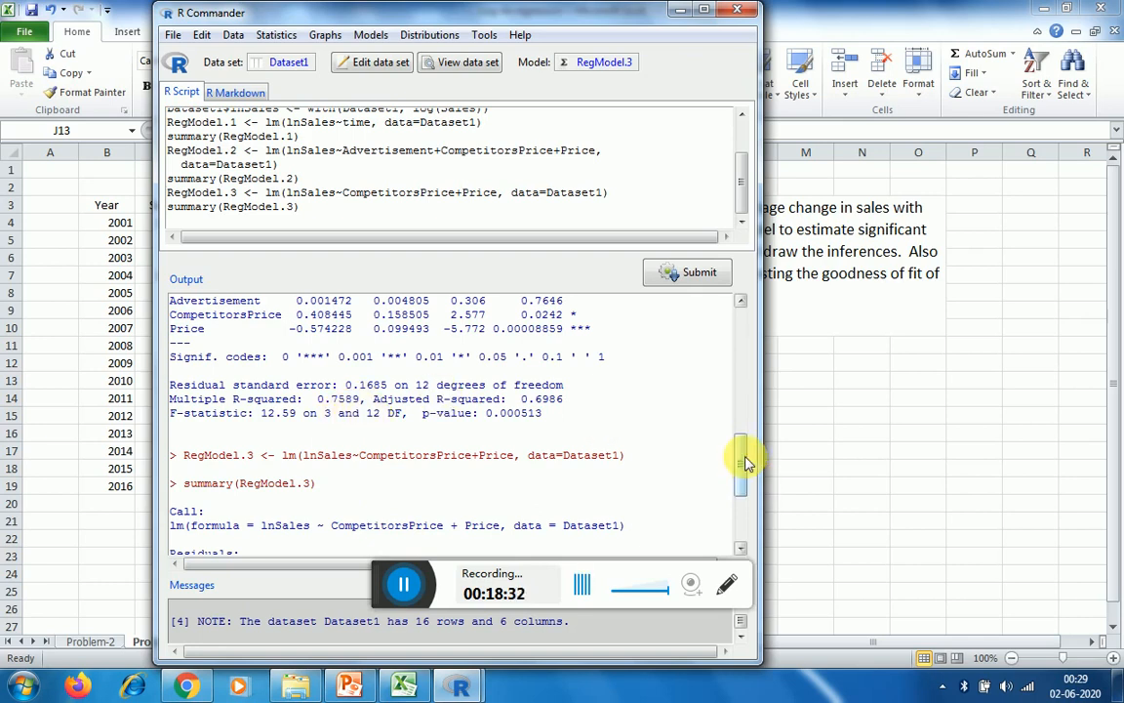
pyautogui.moveTo(741, 454); pyautogui.dragTo(740, 503)
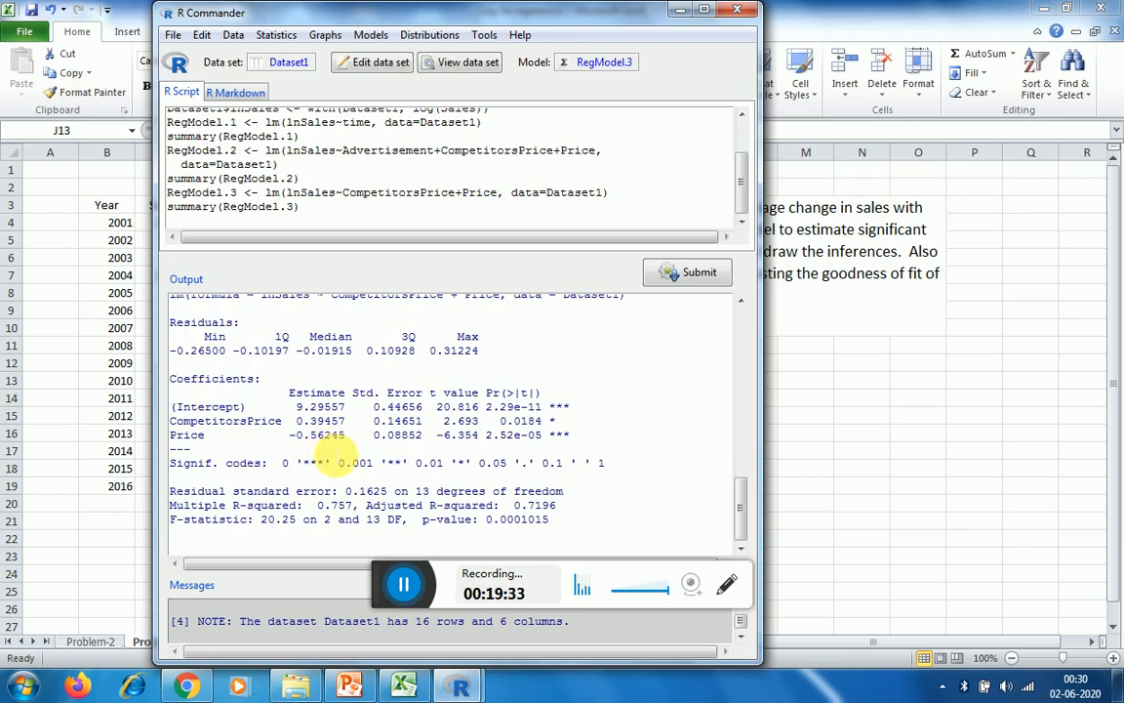
pyautogui.click(403, 686)
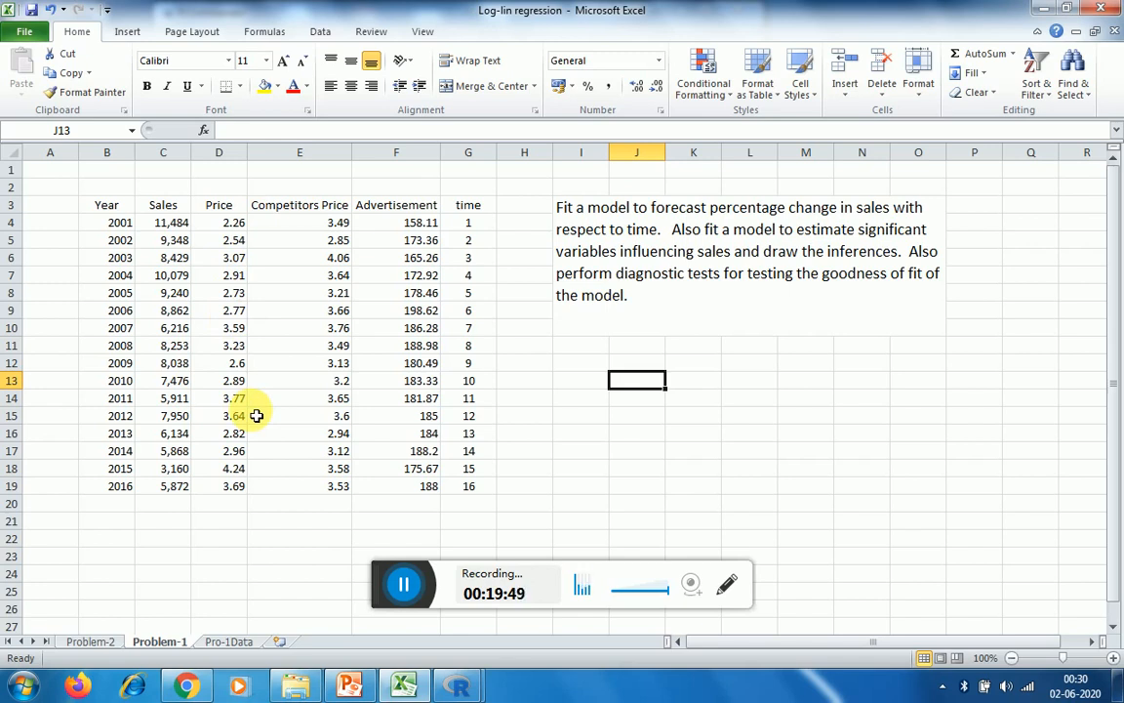
pyautogui.moveTo(420, 691)
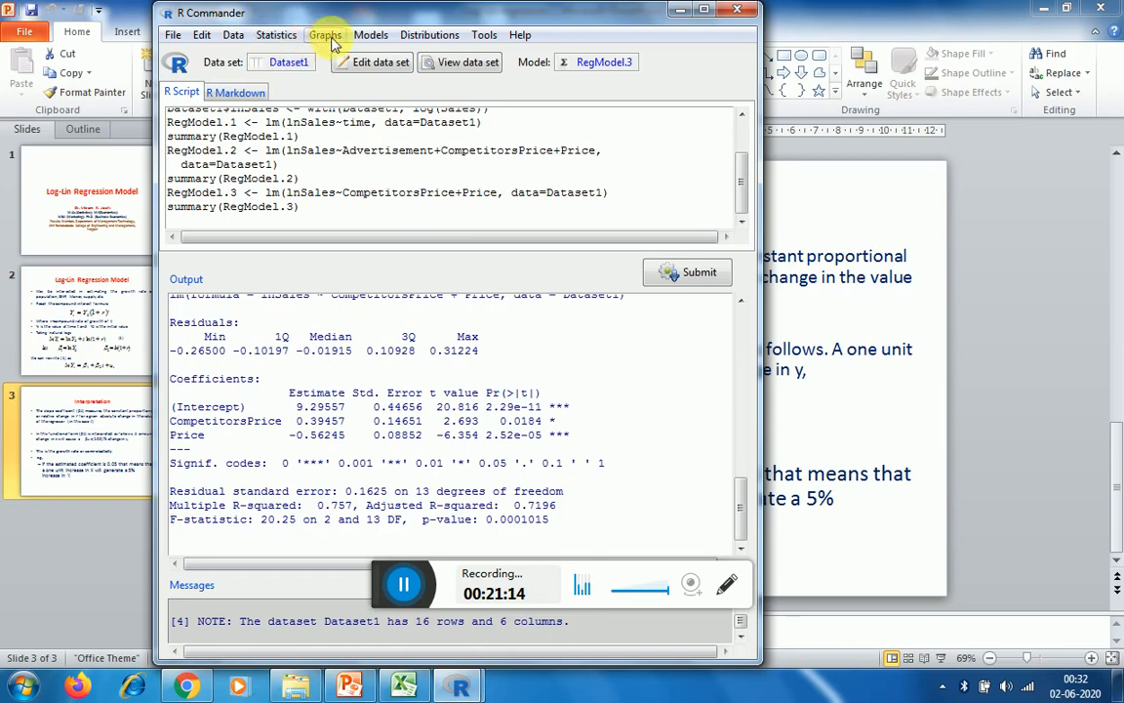
# Add only the residuals of RegModel.3 to Dataset1, excluding all other observation statistics
pyautogui.click(361, 39)
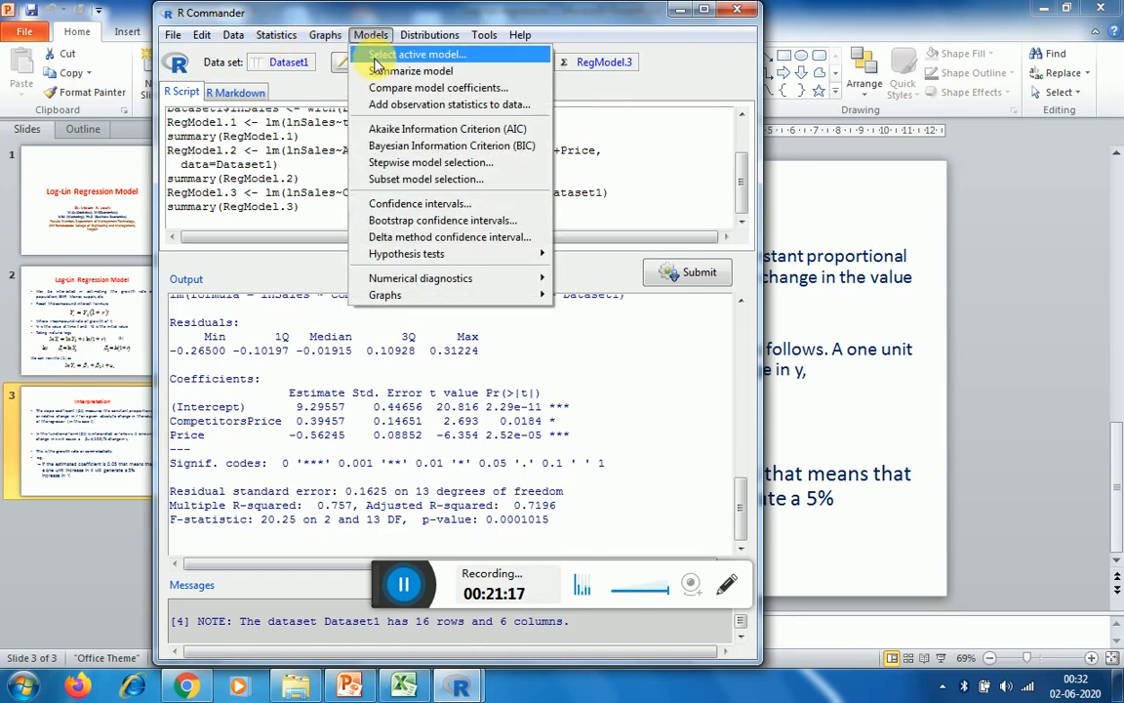
pyautogui.click(388, 105)
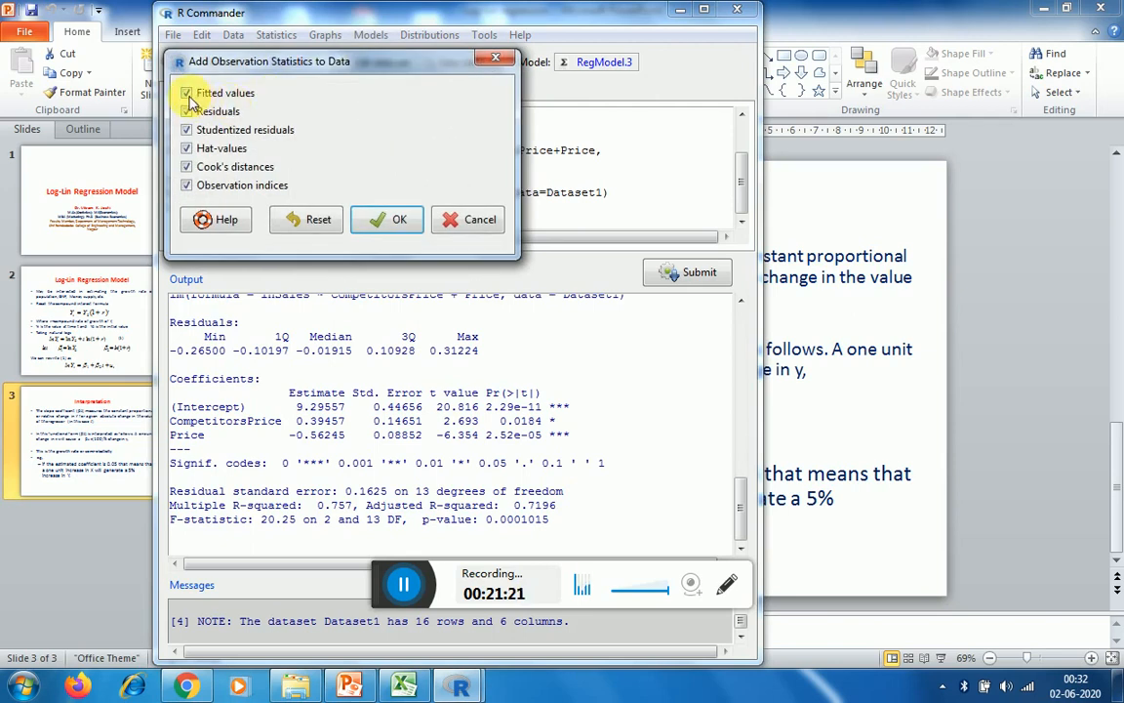
pyautogui.click(187, 94)
pyautogui.click(187, 131)
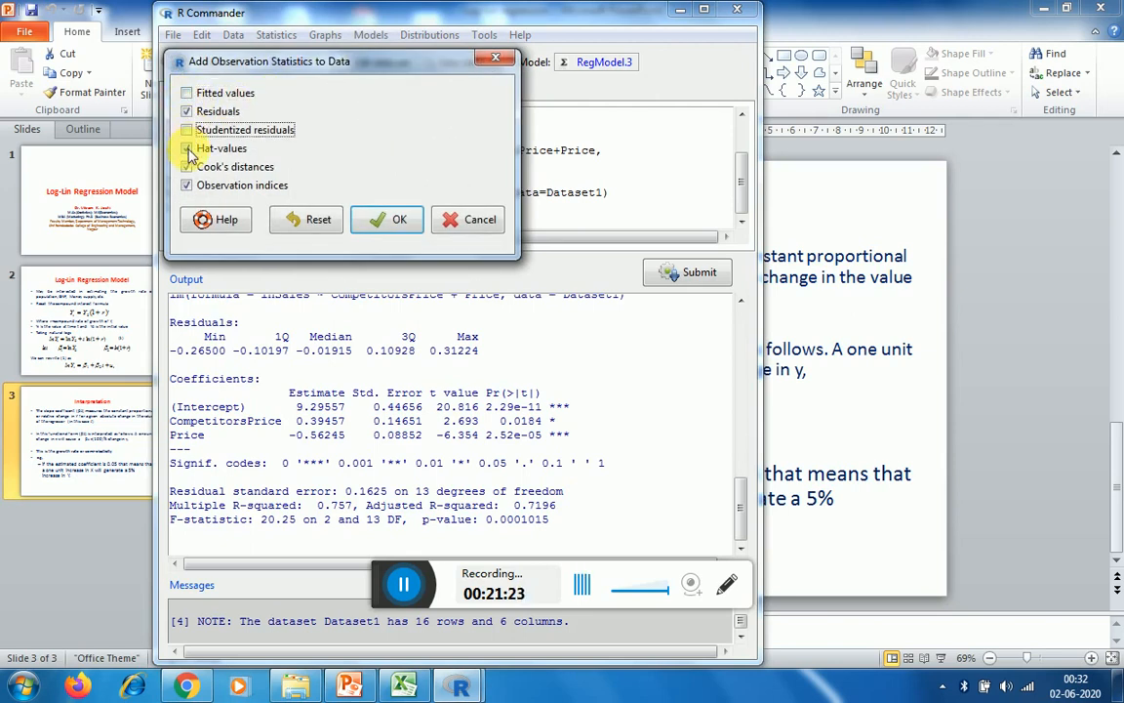
pyautogui.click(188, 150)
pyautogui.click(187, 166)
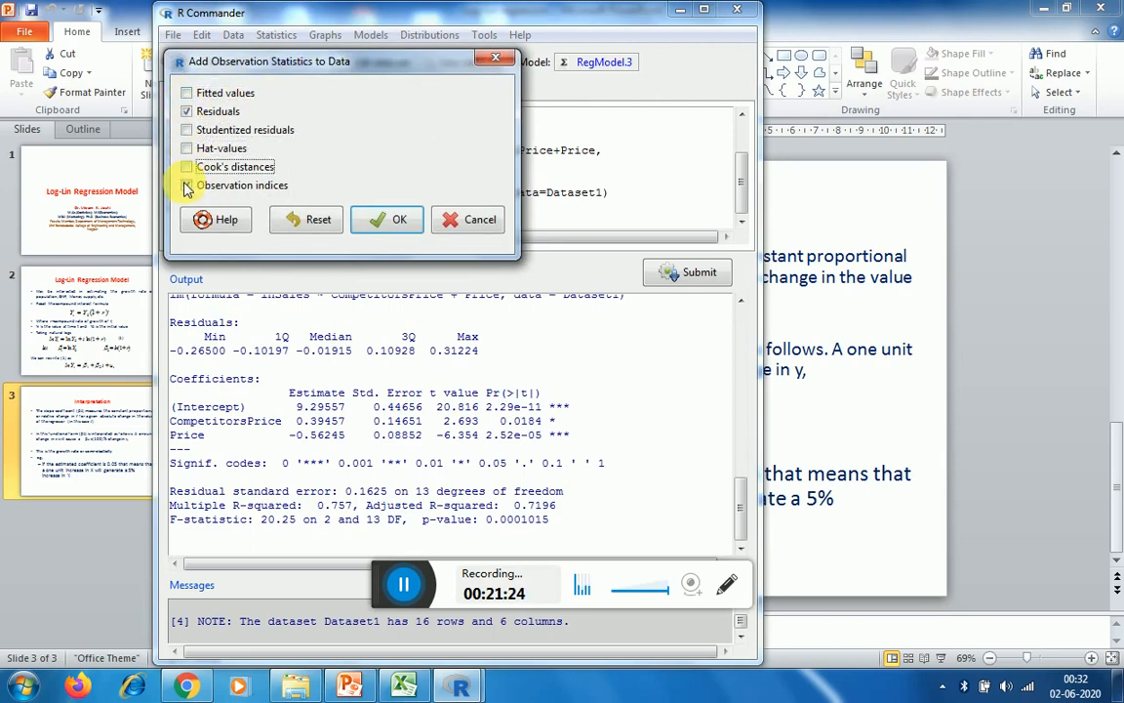
pyautogui.click(187, 186)
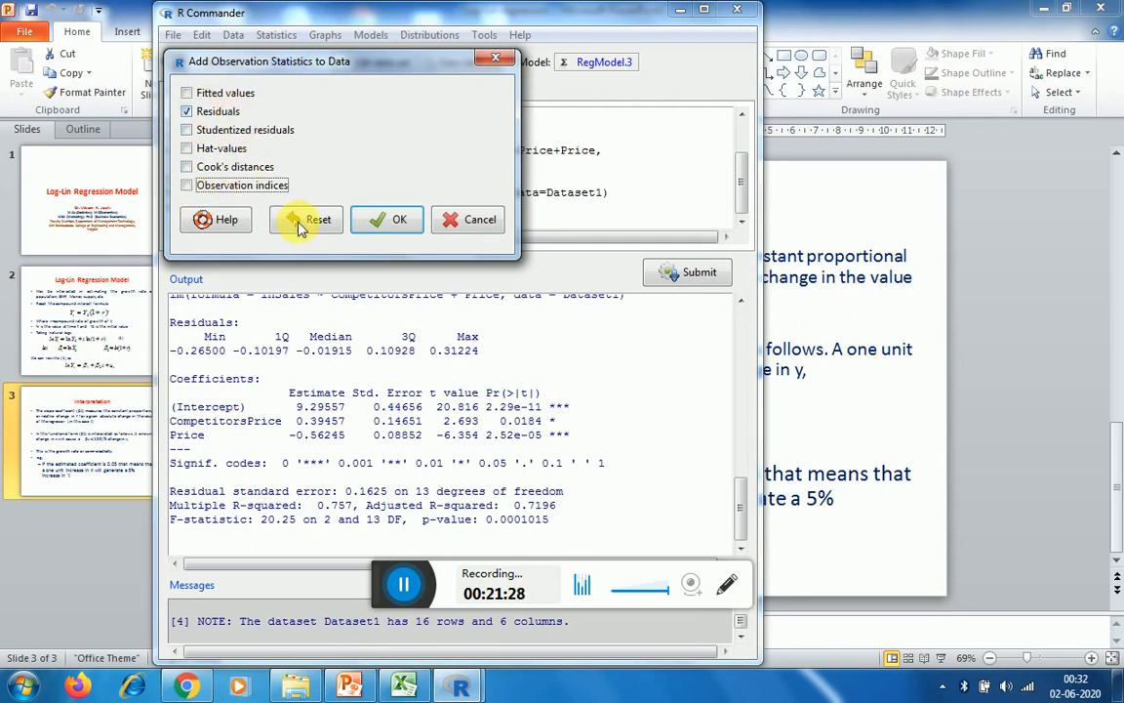
pyautogui.click(384, 220)
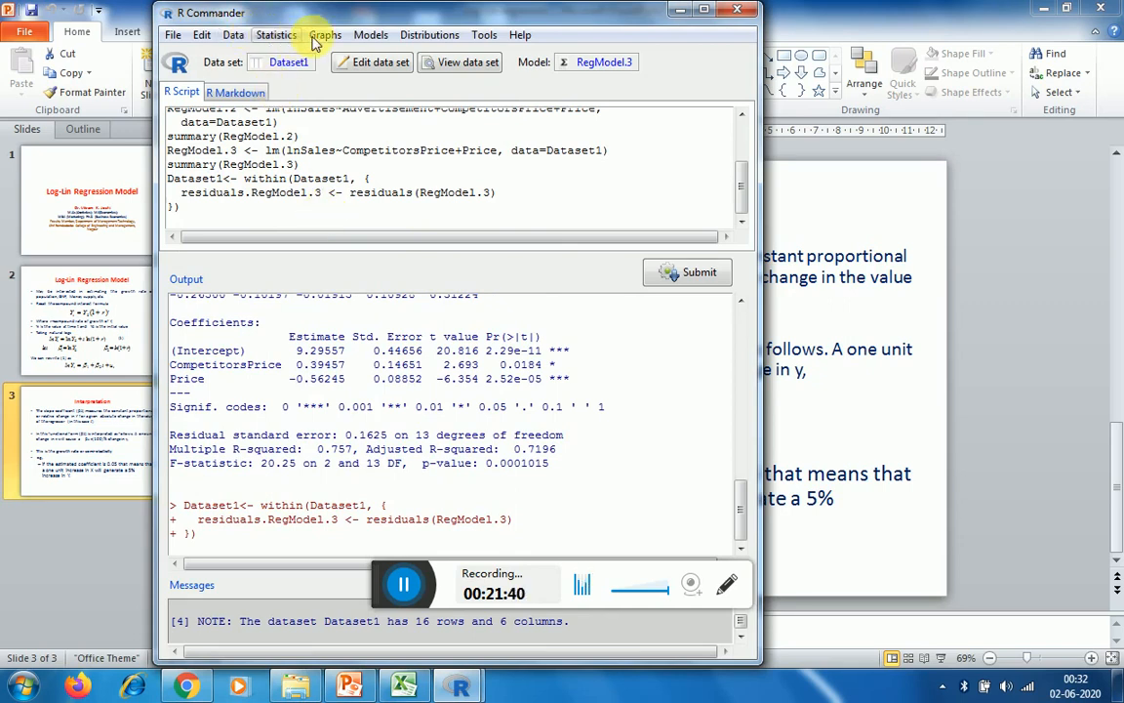
# Plot a histogram of residuals.RegModel.3
pyautogui.click(322, 35)
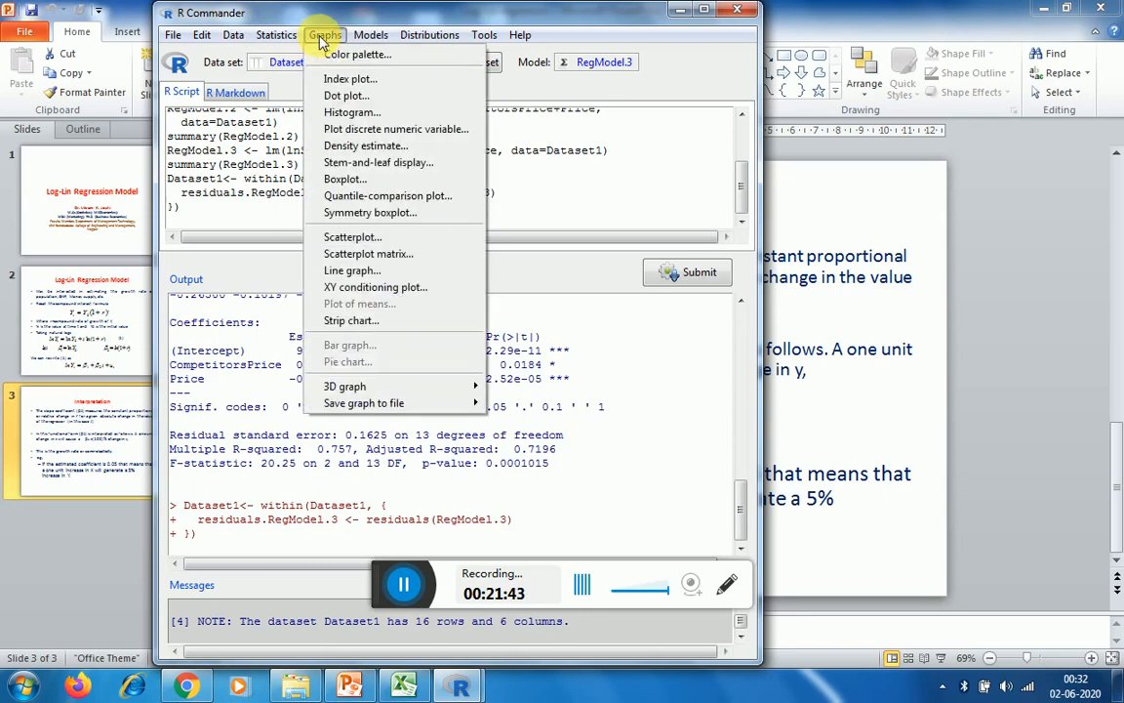
pyautogui.click(330, 111)
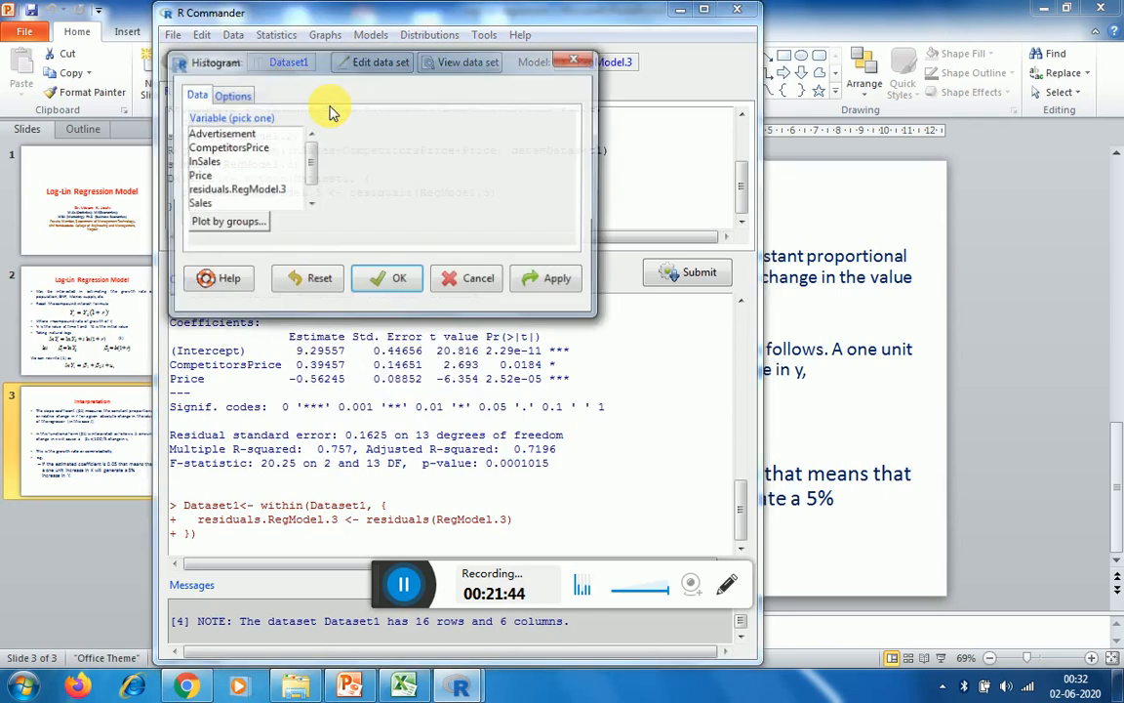
pyautogui.click(243, 191)
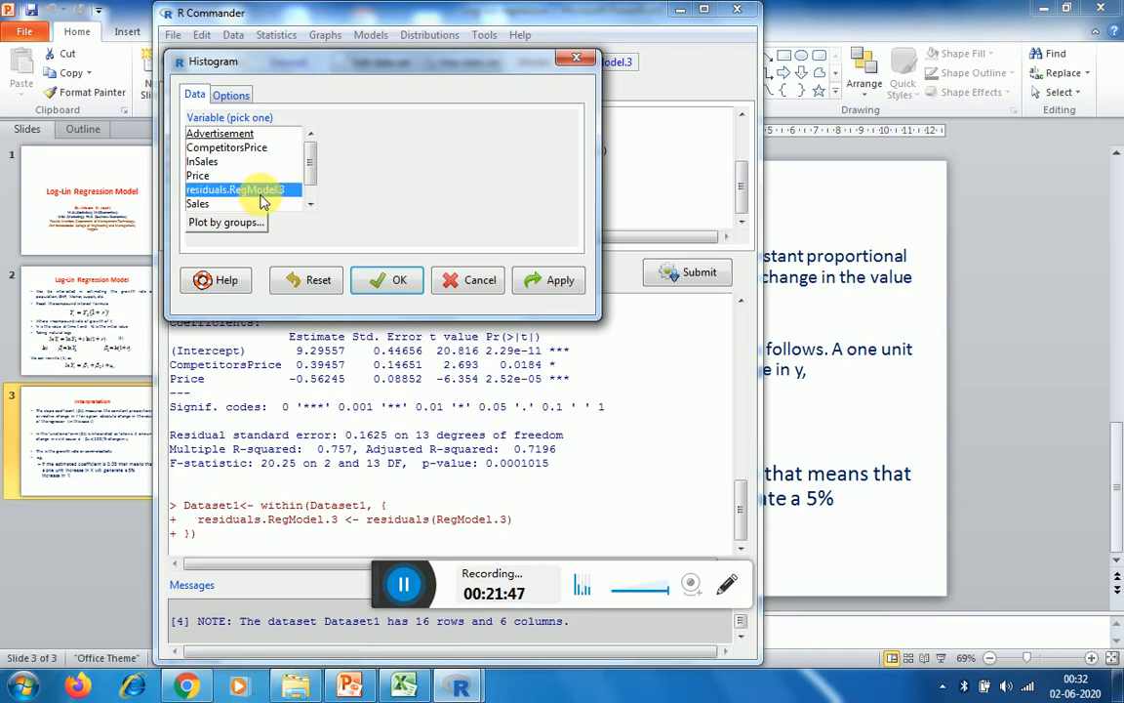
pyautogui.click(391, 282)
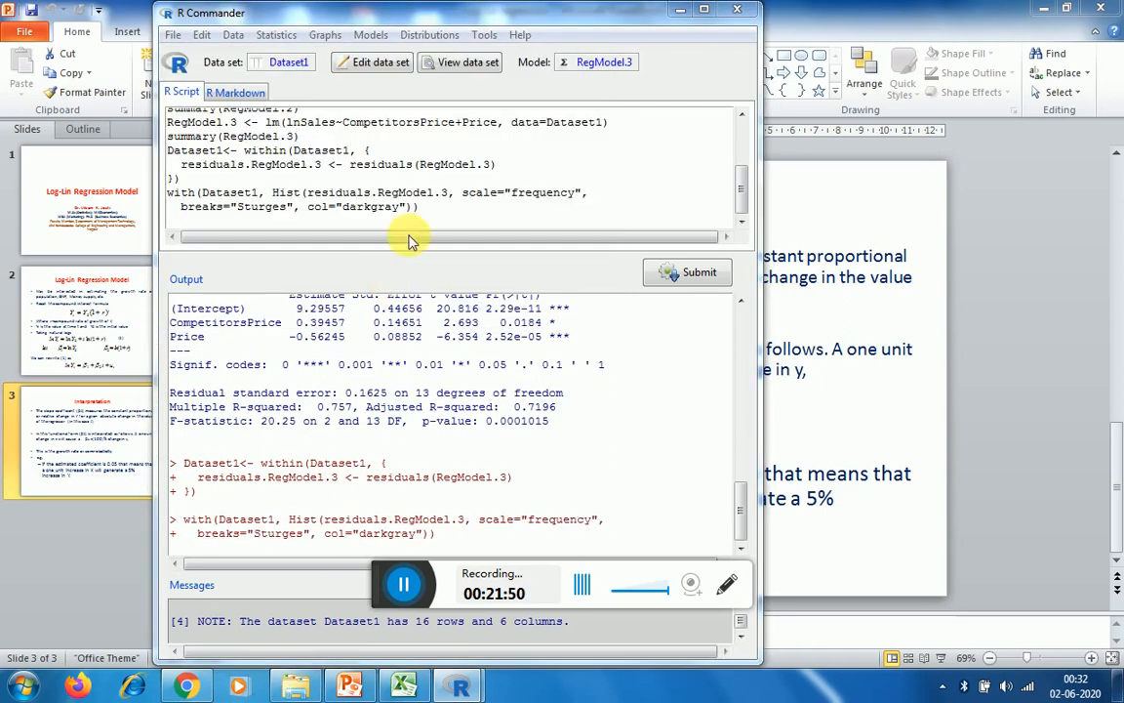
# Switch to RGui to inspect the residual histogram, close the graphics window, and return to R Commander
pyautogui.click(680, 10)
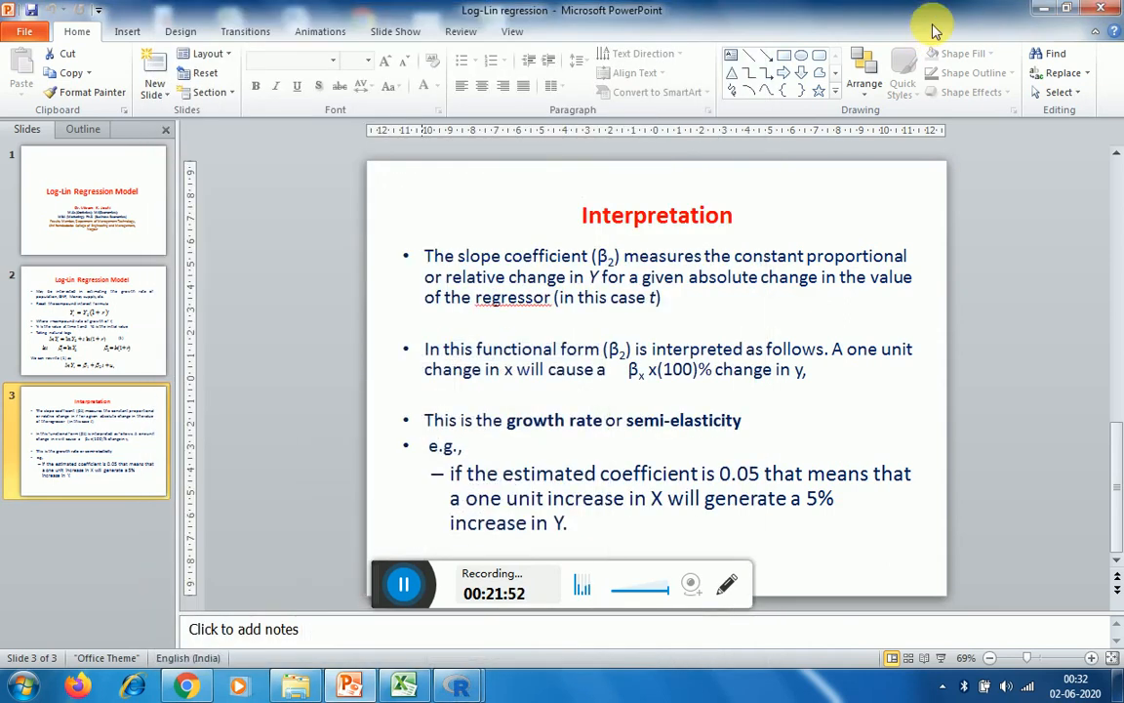
pyautogui.click(1043, 9)
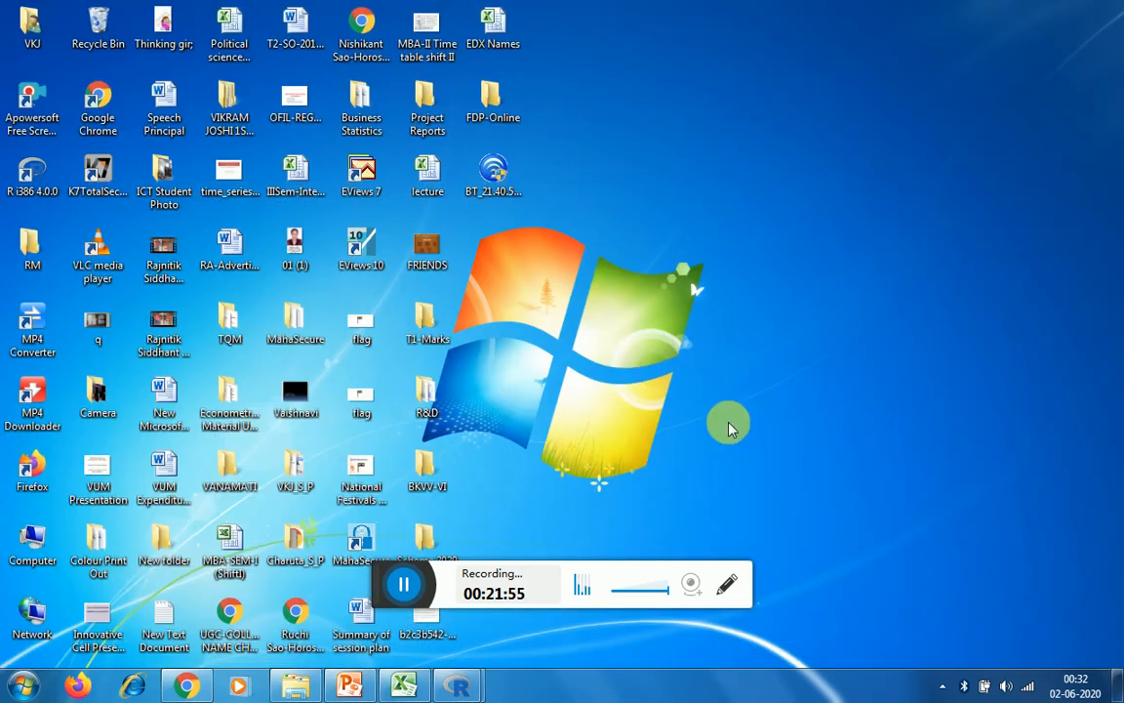
pyautogui.moveTo(452, 691)
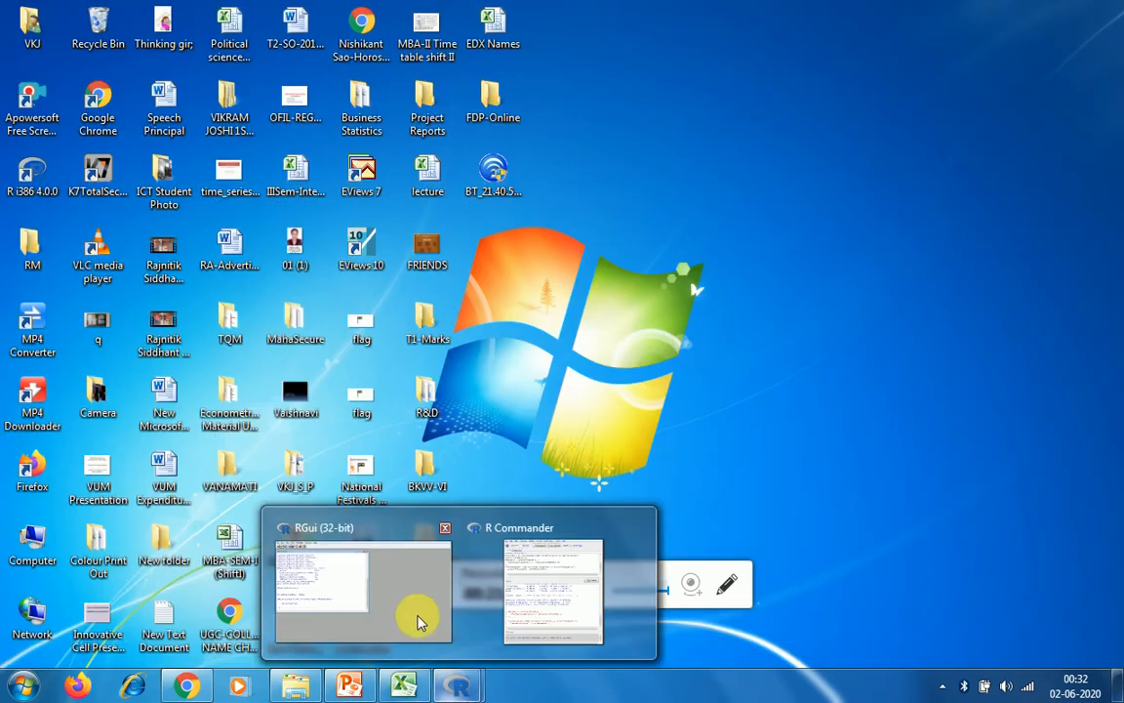
pyautogui.click(409, 607)
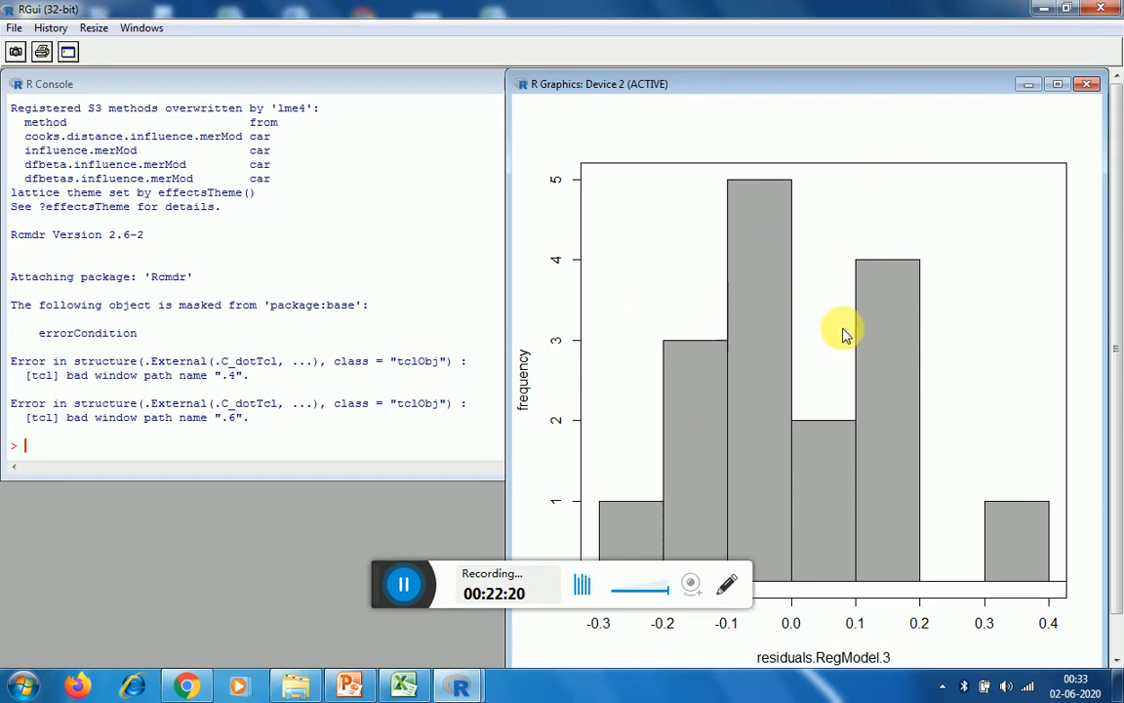
pyautogui.click(1087, 85)
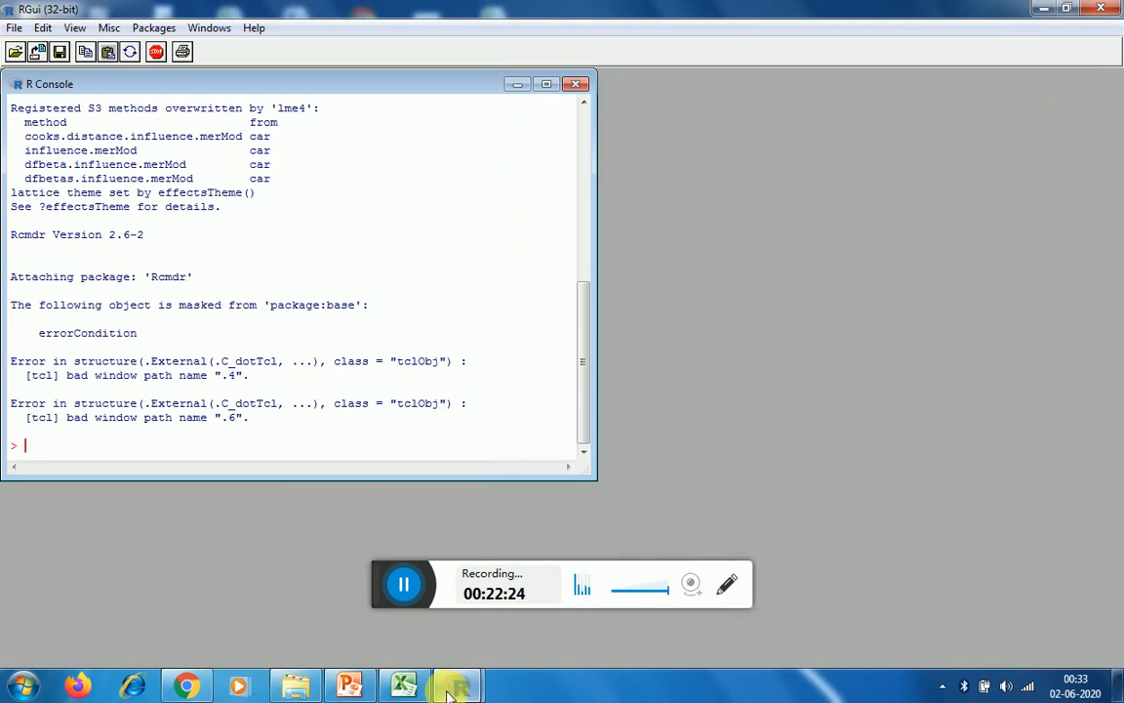
pyautogui.moveTo(451, 691)
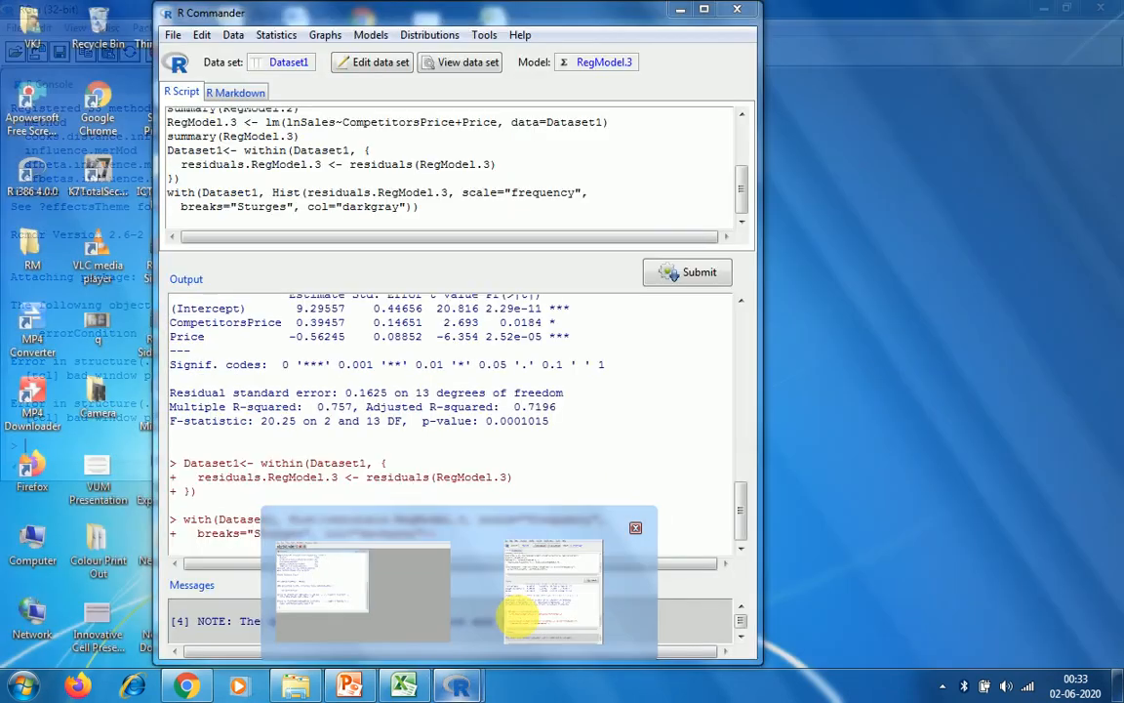
pyautogui.click(522, 621)
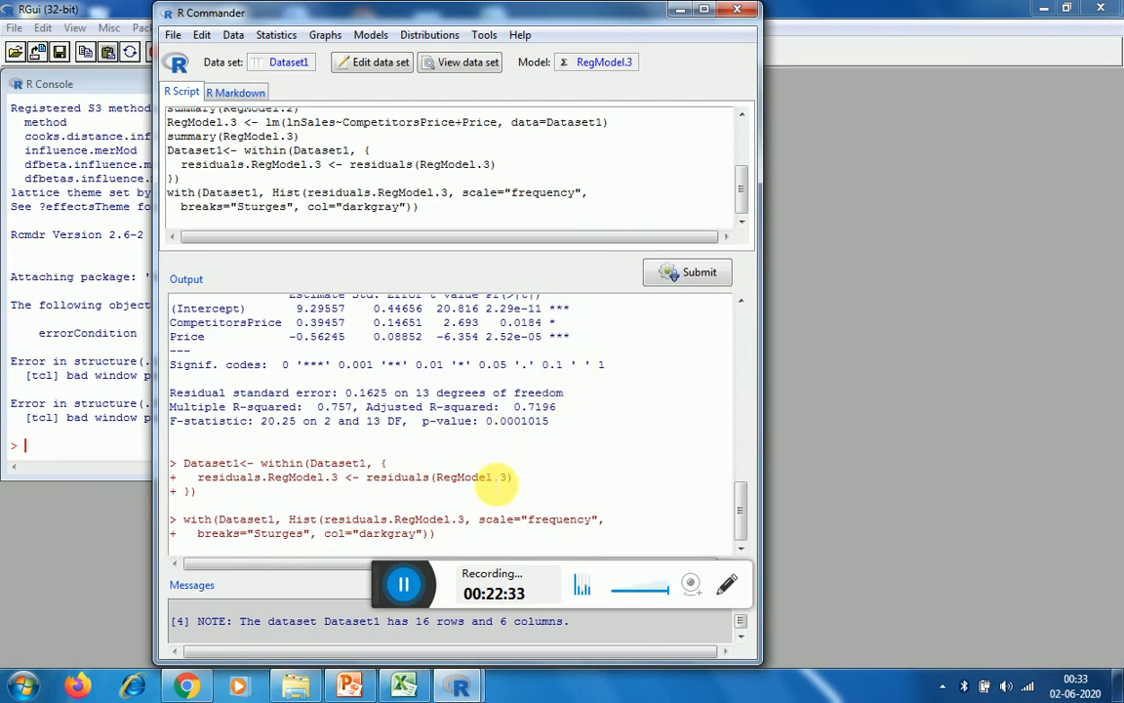
# Produce the basic diagnostic plots for RegModel.3 and examine them in RGui
pyautogui.click(367, 37)
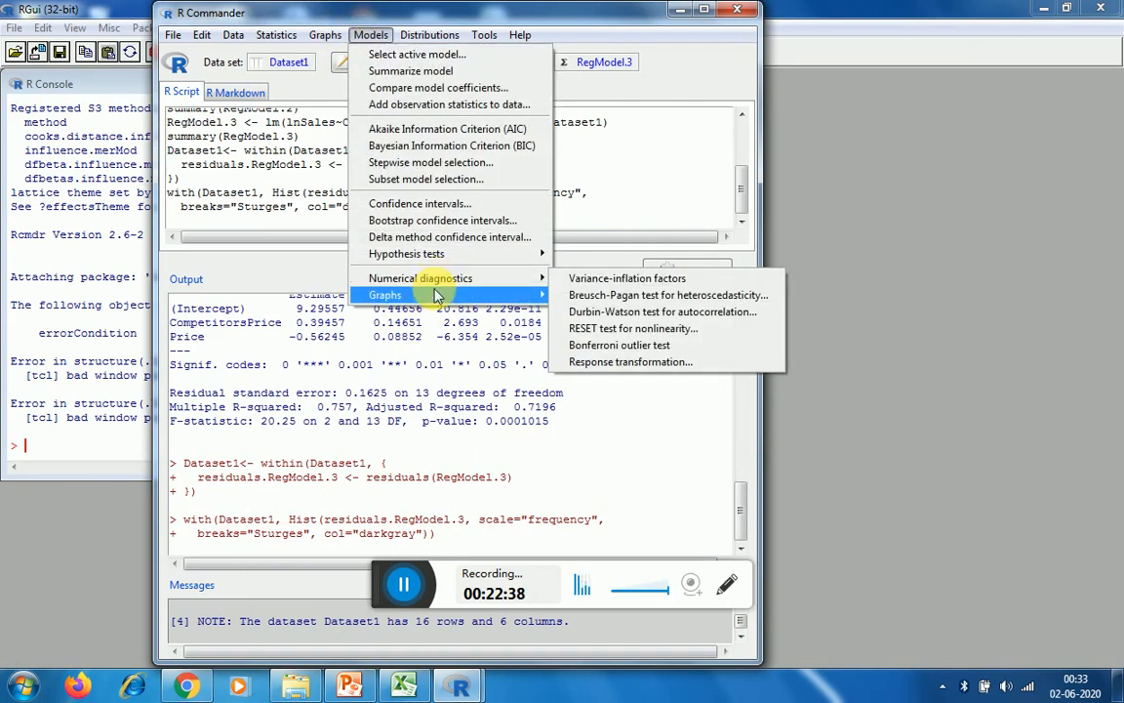
pyautogui.moveTo(454, 295)
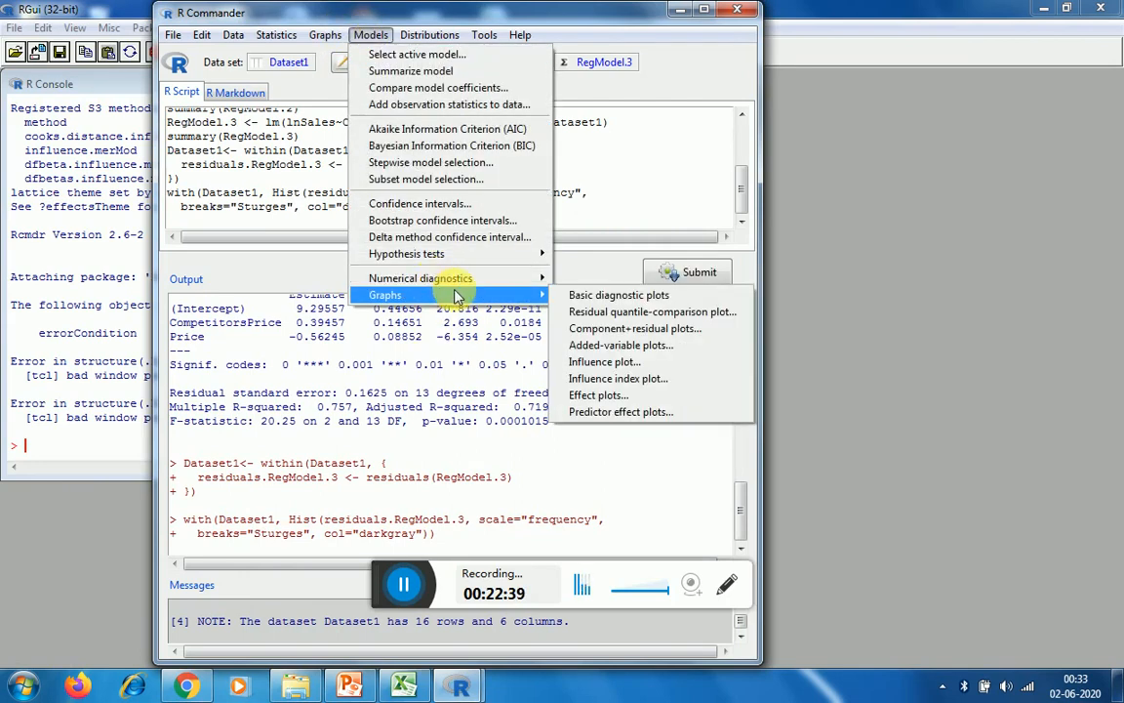
pyautogui.click(574, 296)
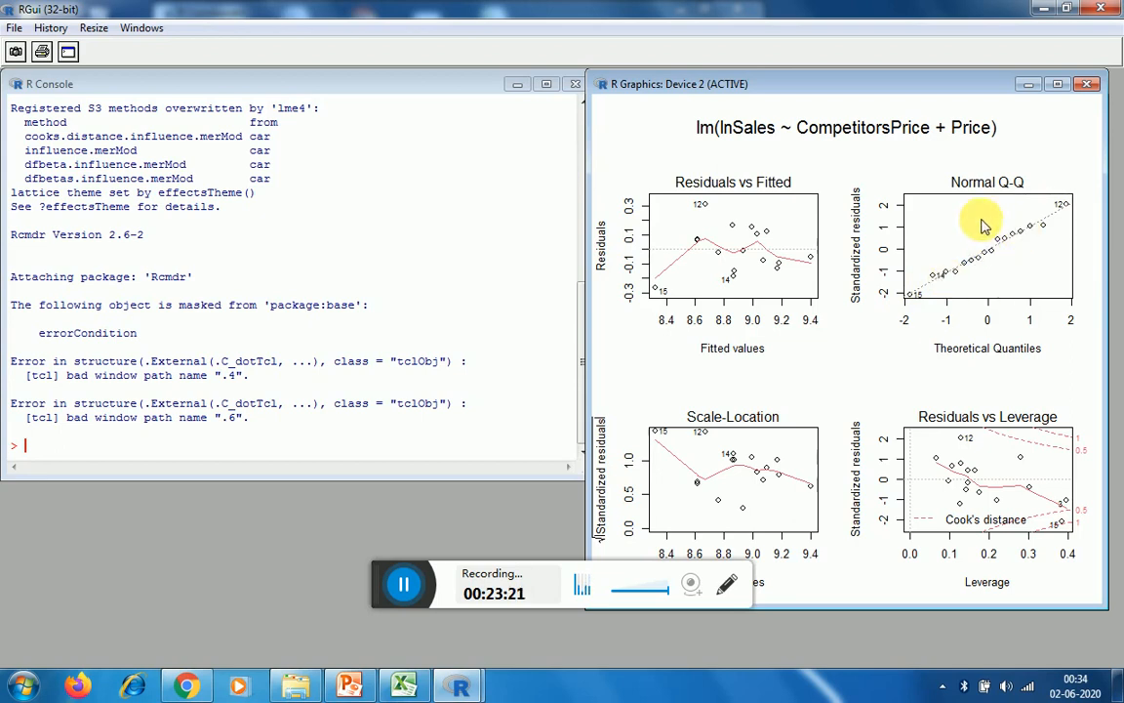
# Close the diagnostic plots, return to R Commander, and review the RegModel.3 coefficients and fit statistics in the output
pyautogui.click(1091, 86)
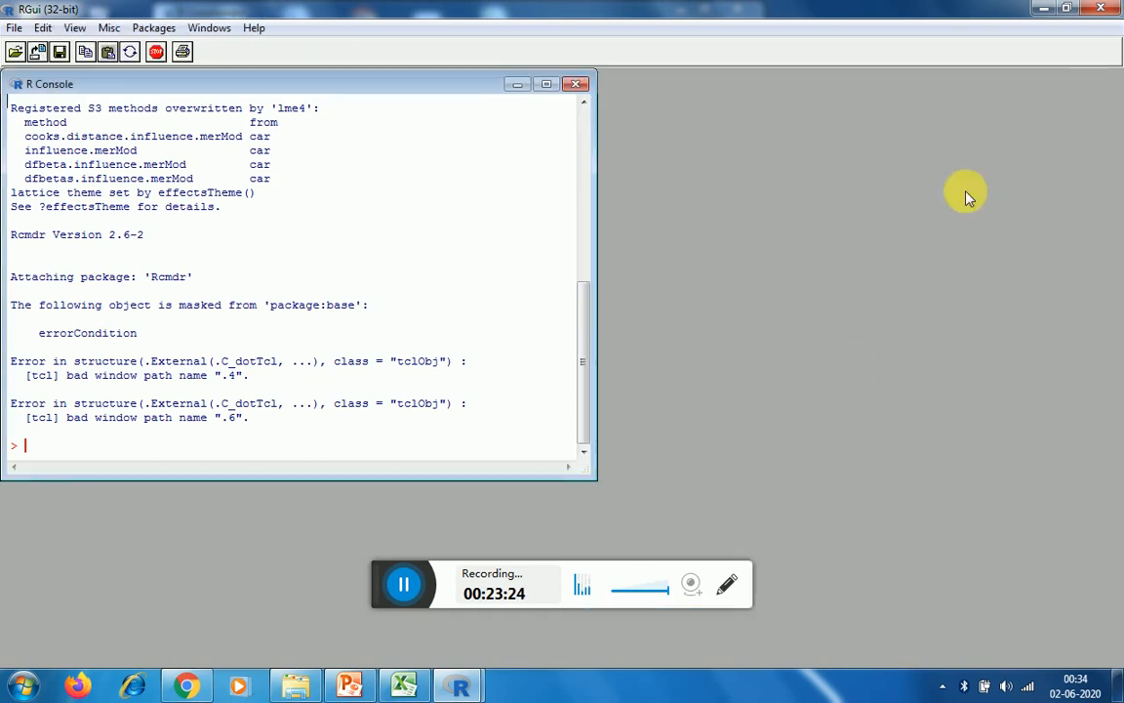
pyautogui.click(473, 688)
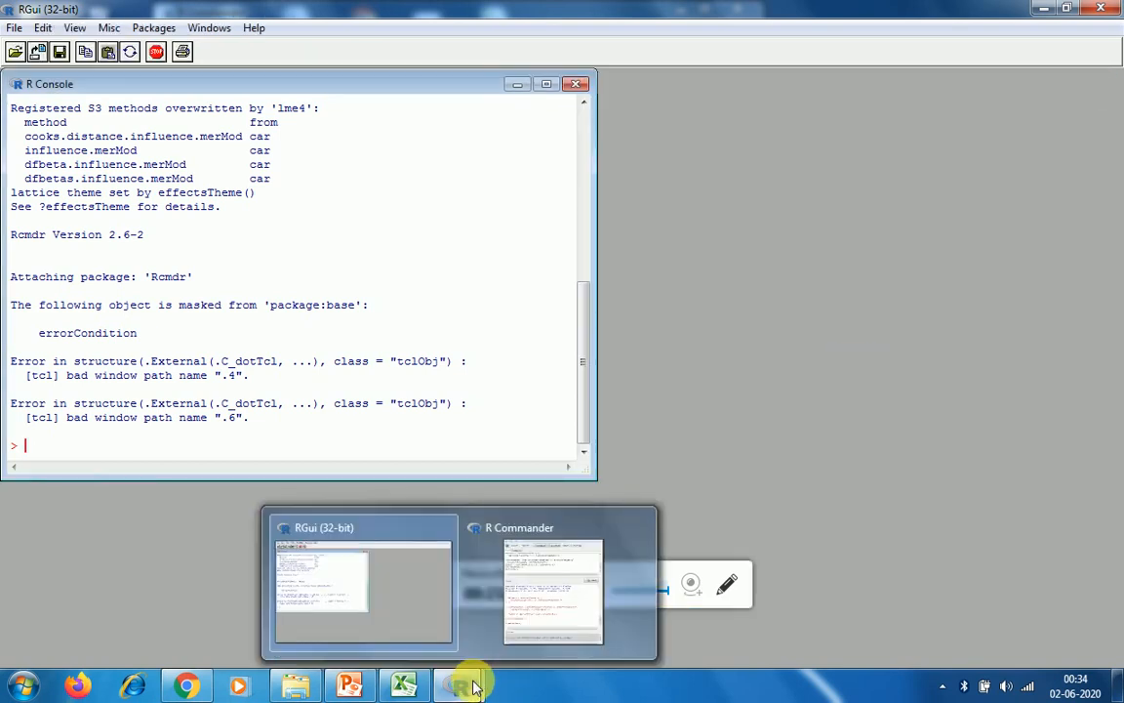
pyautogui.click(544, 594)
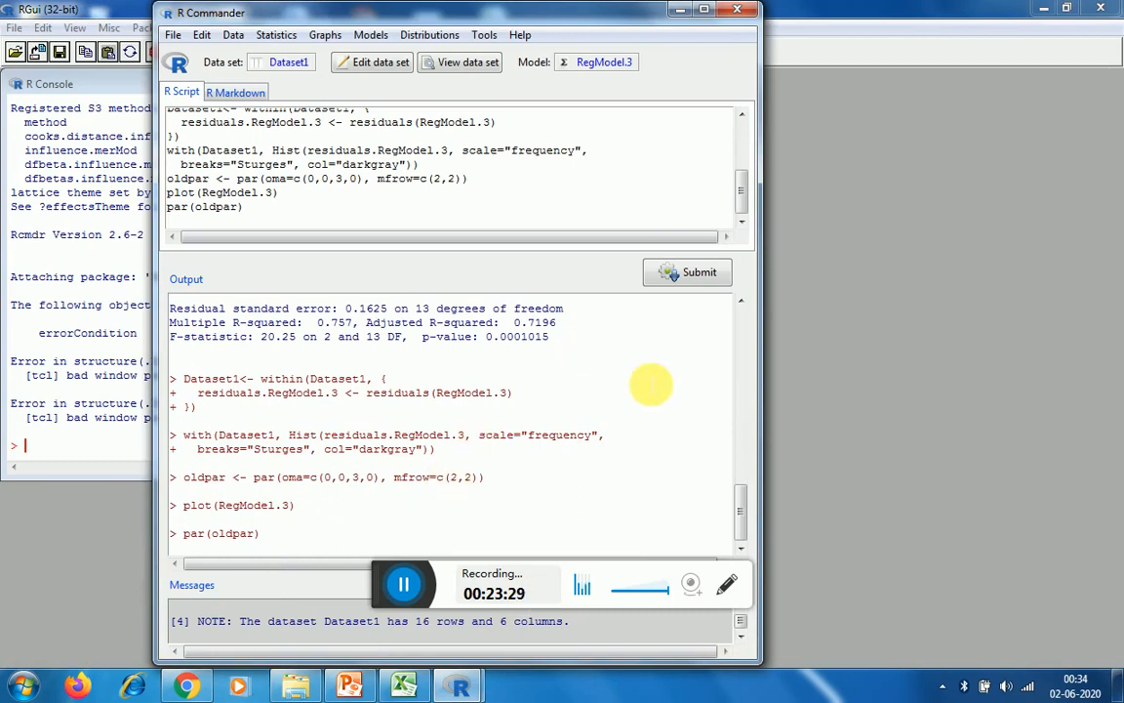
pyautogui.moveTo(736, 509)
pyautogui.mouseDown()
pyautogui.moveTo(736, 483)
pyautogui.moveTo(704, 519)
pyautogui.moveTo(735, 469)
pyautogui.moveTo(740, 488)
pyautogui.mouseUp()
pyautogui.click(705, 519)
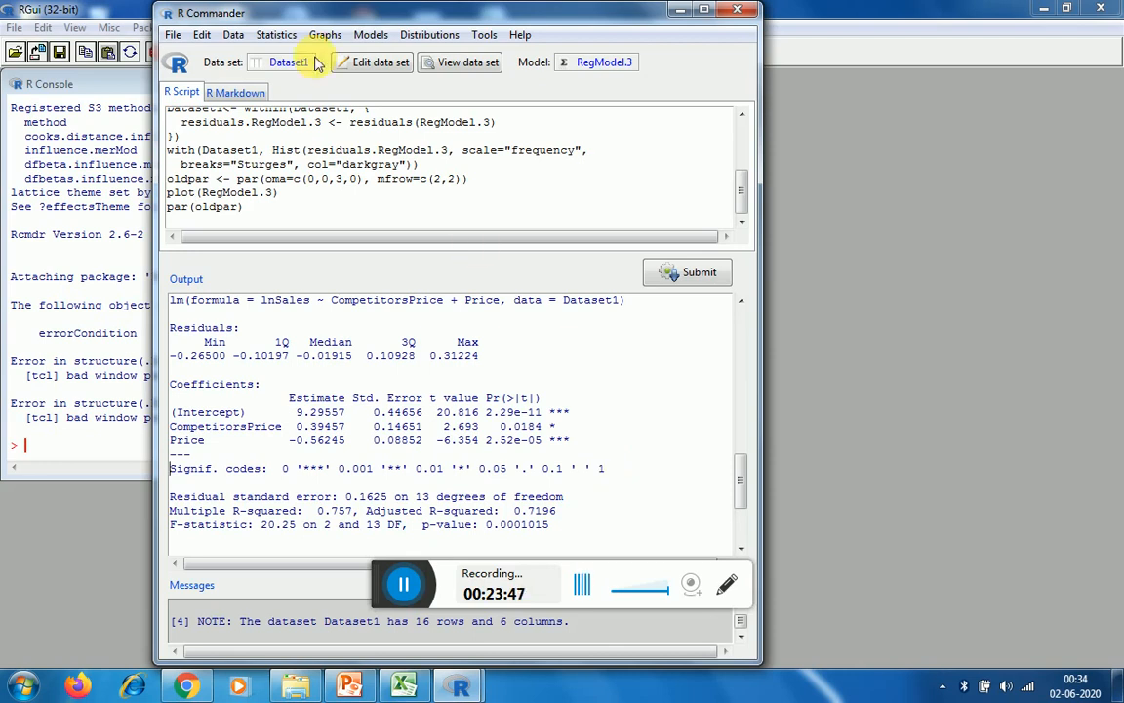
# Compute a new variable lnAdvertisement in Dataset1 with the expression log(Advertisement)
pyautogui.click(234, 35)
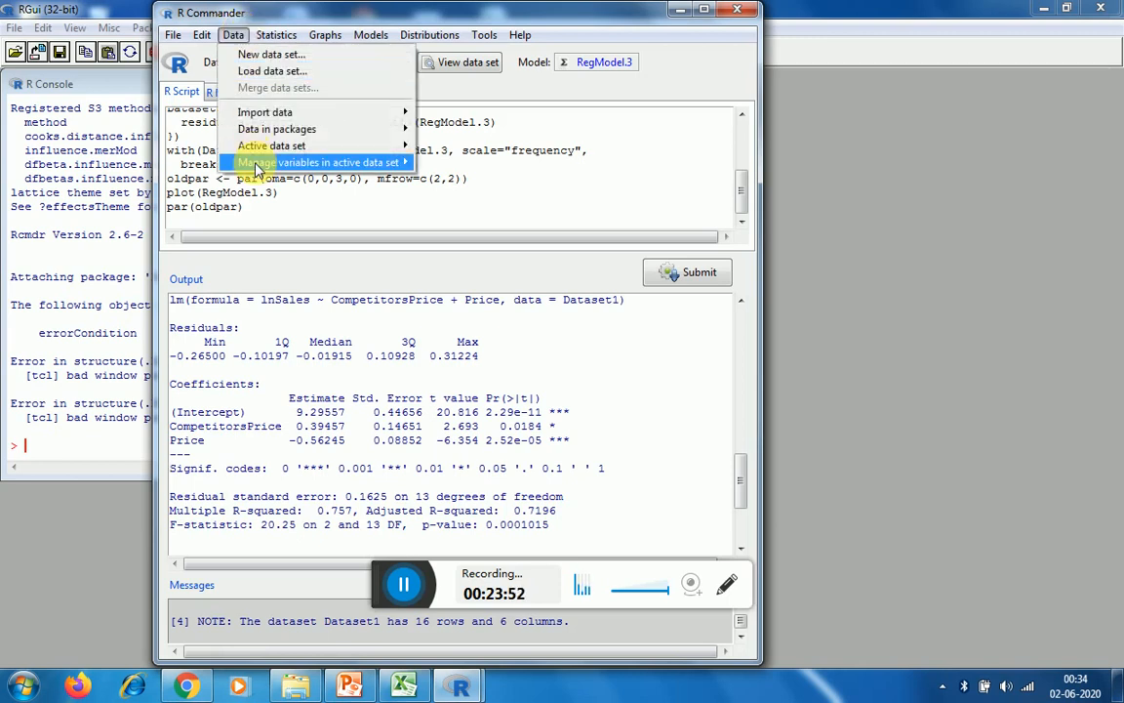
pyautogui.moveTo(390, 163)
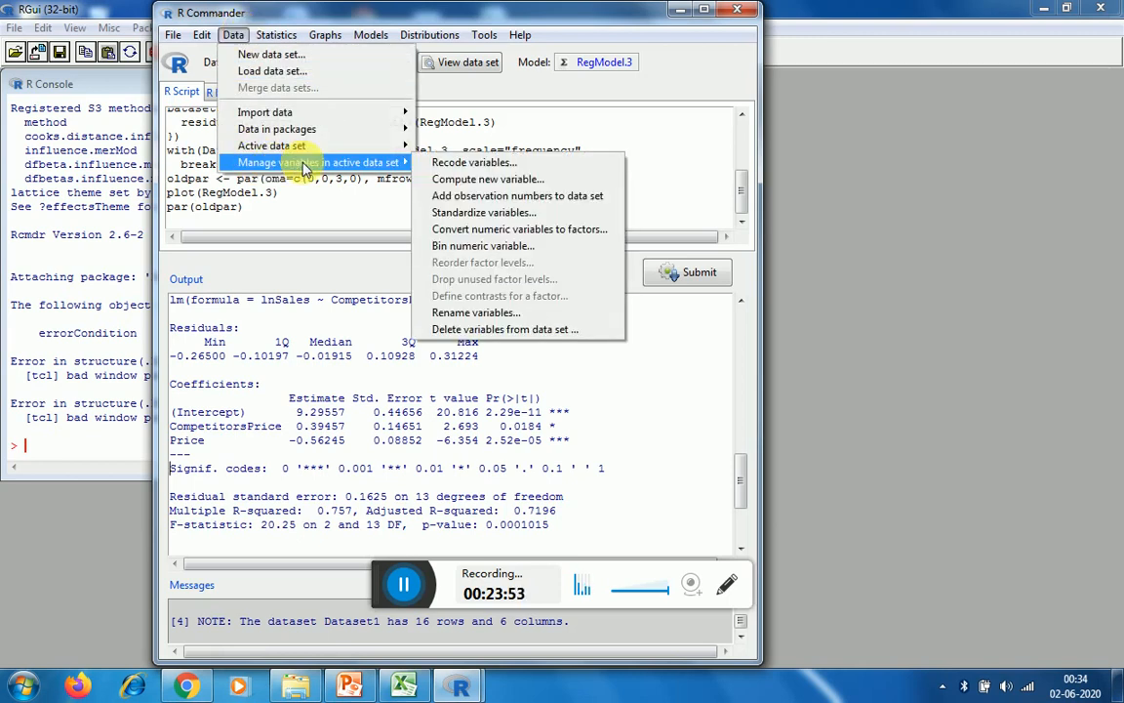
pyautogui.click(456, 179)
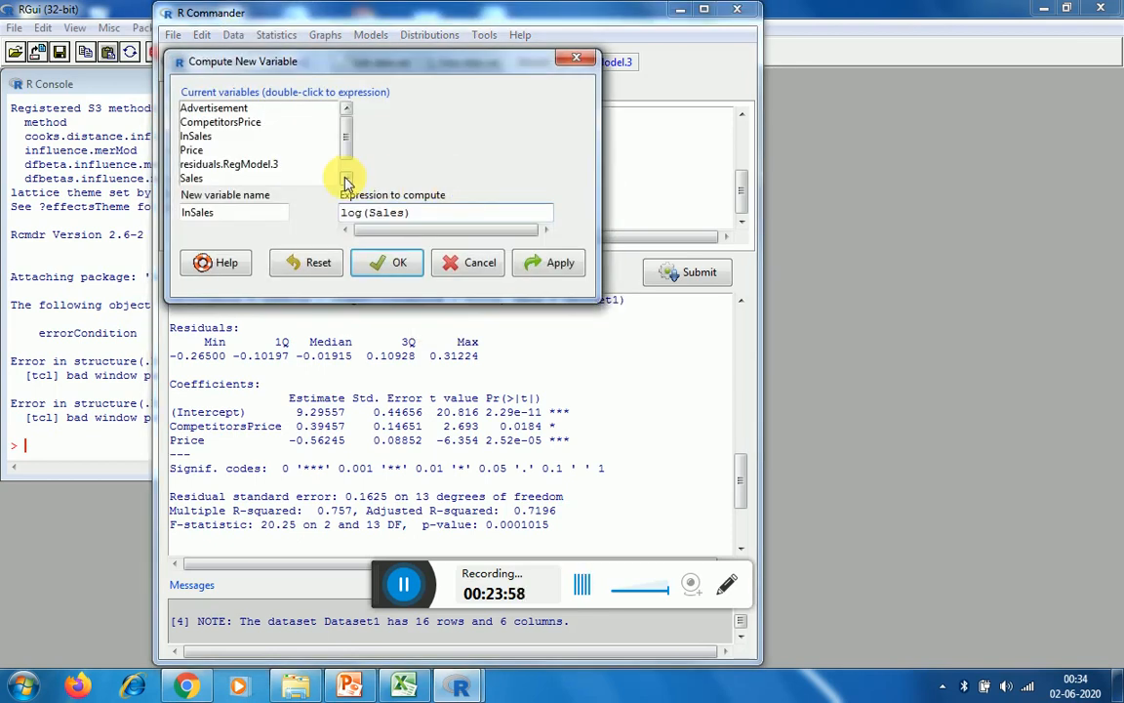
pyautogui.click(230, 111)
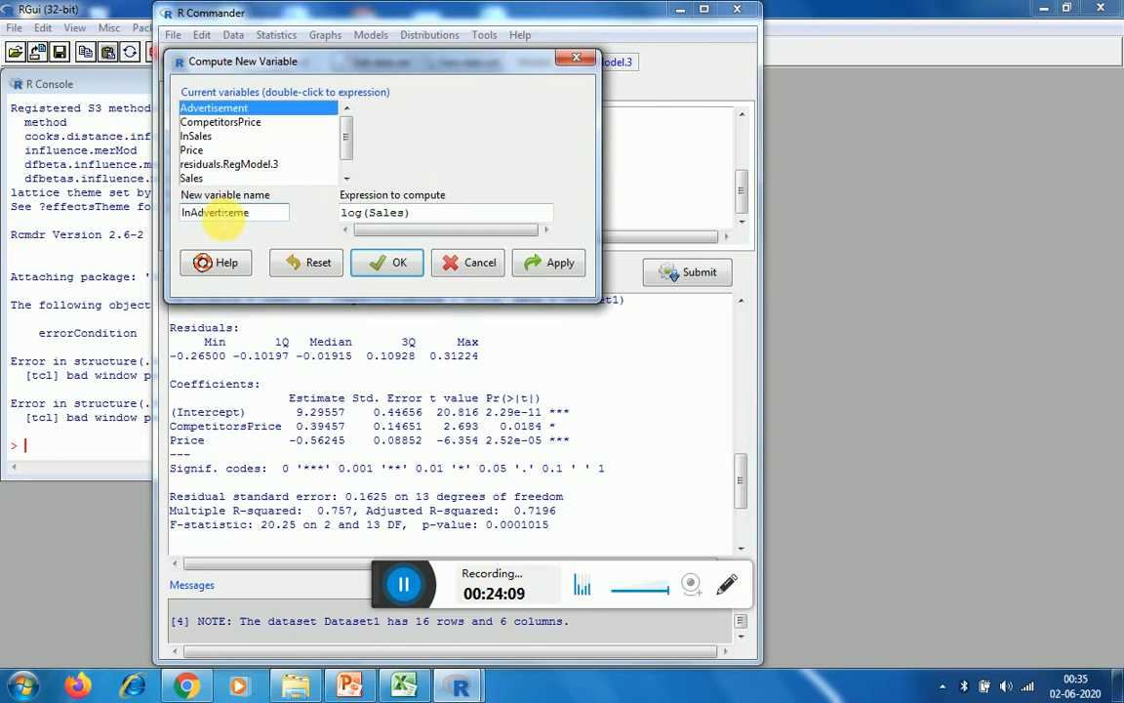
pyautogui.click(401, 219)
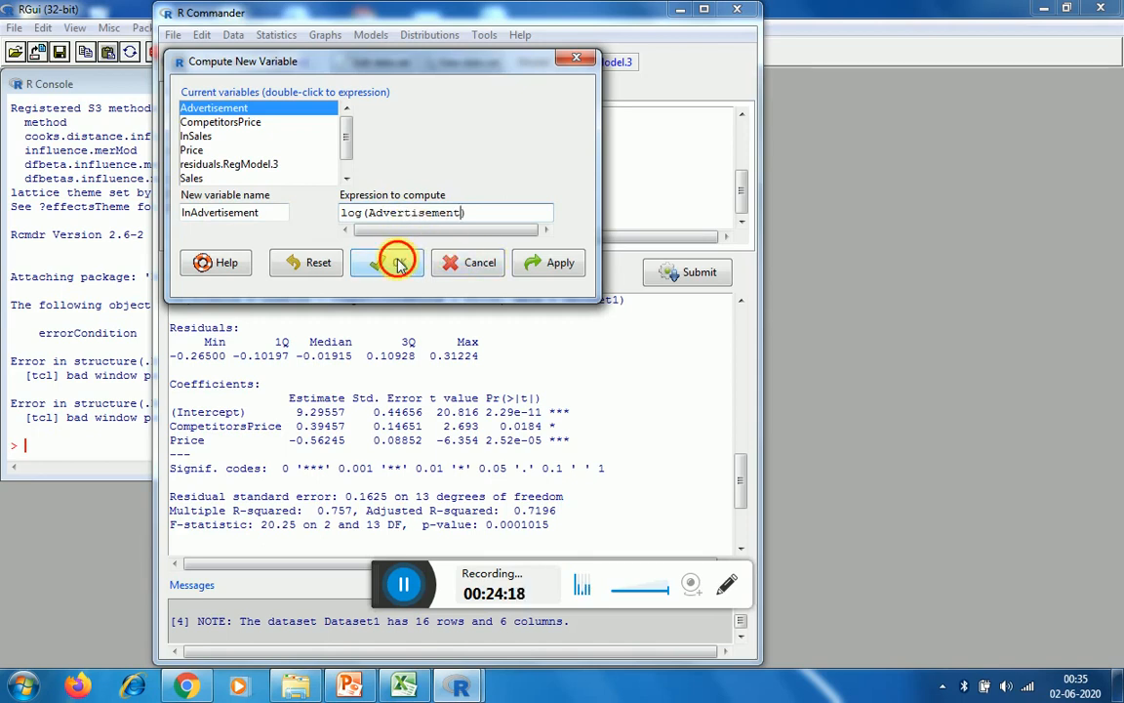
pyautogui.click(396, 261)
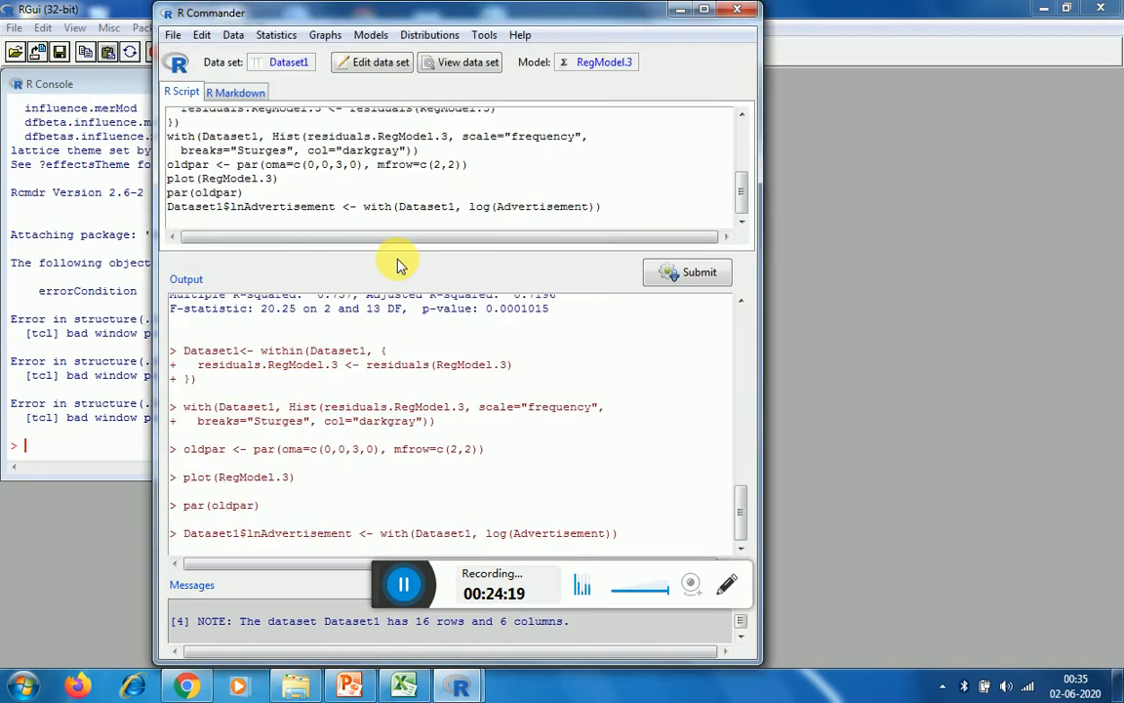
# View Dataset1 to check its variables and values, then close the data viewer
pyautogui.click(466, 64)
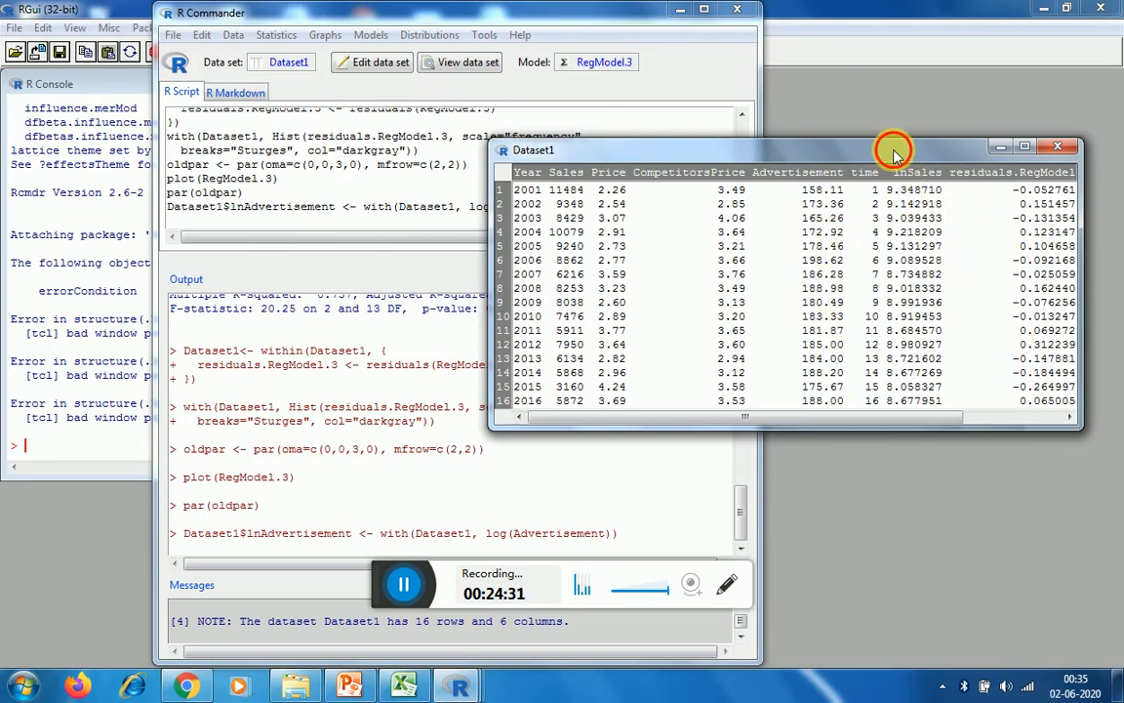
pyautogui.moveTo(896, 156); pyautogui.dragTo(825, 166)
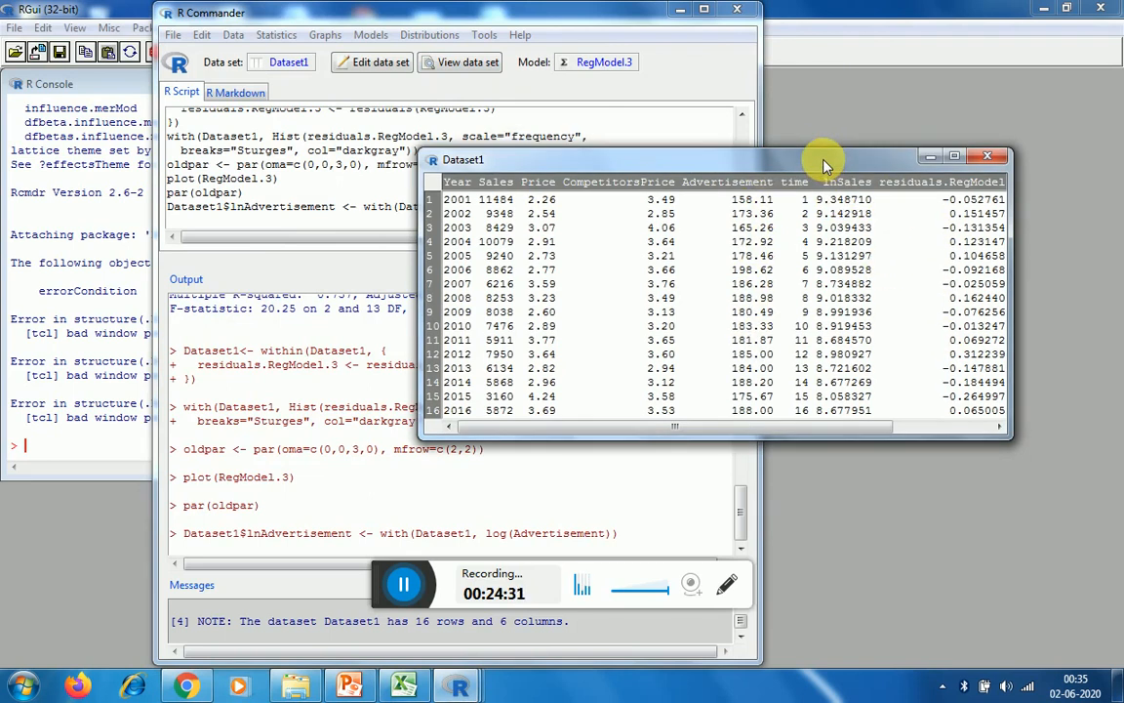
pyautogui.click(990, 157)
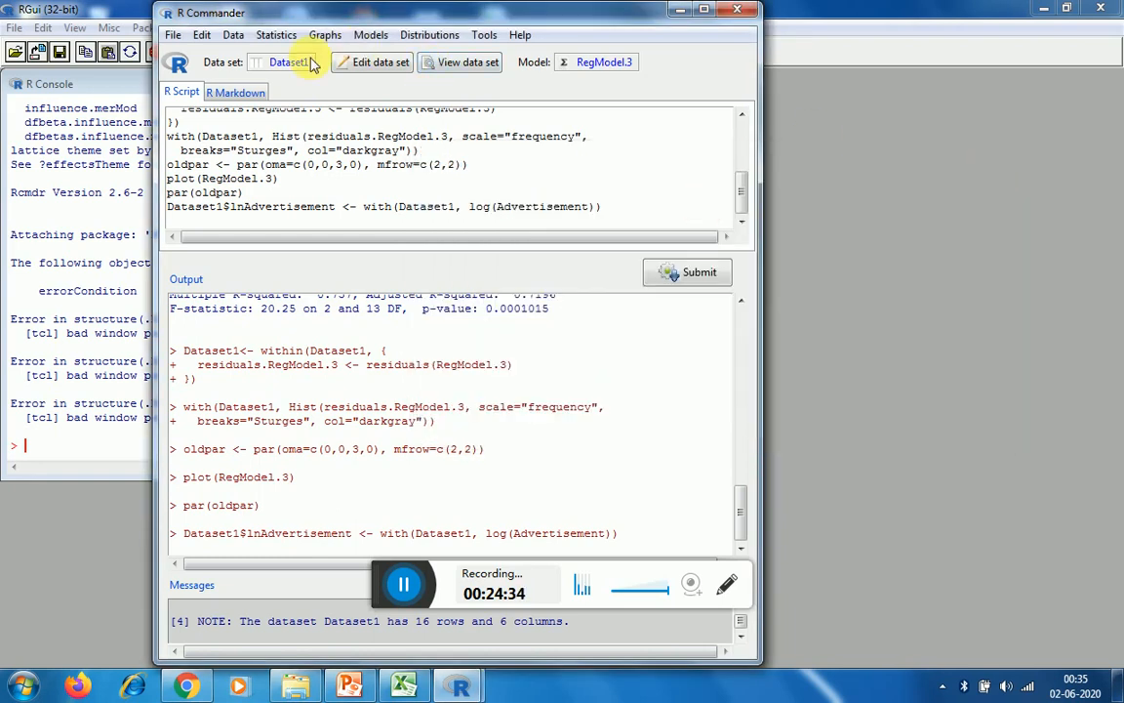
# Fit a linear regression of lnSales on CompetitorsPrice, lnAdvertisement and Price
pyautogui.click(235, 35)
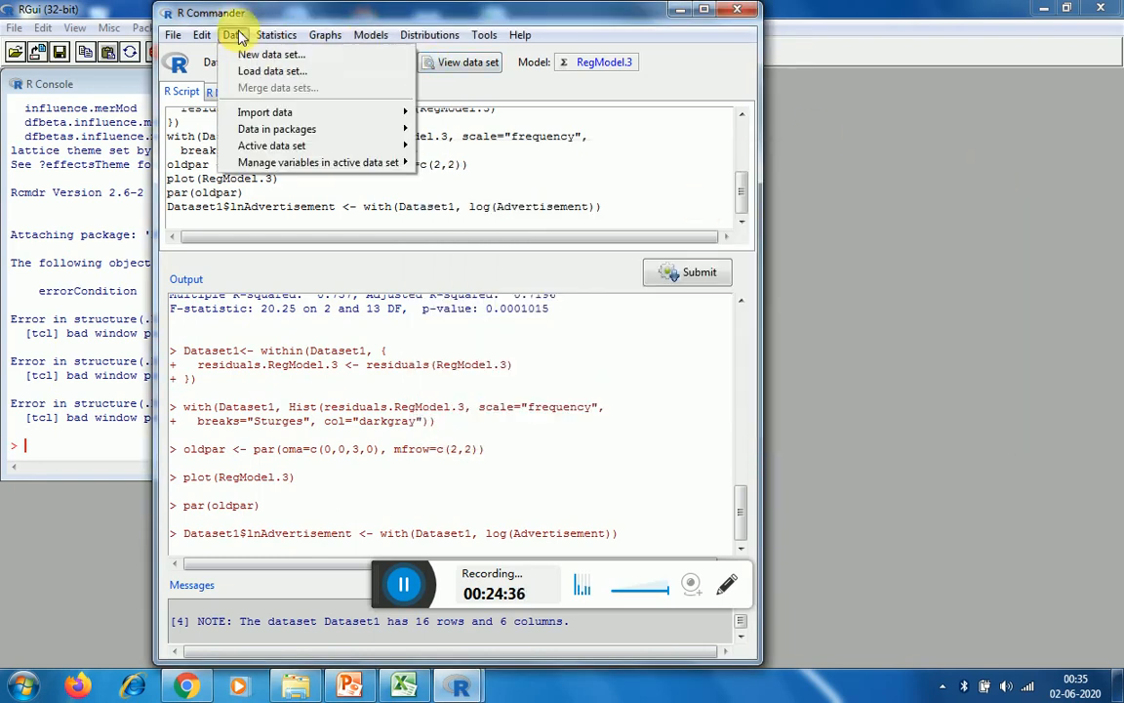
pyautogui.click(235, 35)
pyautogui.click(264, 36)
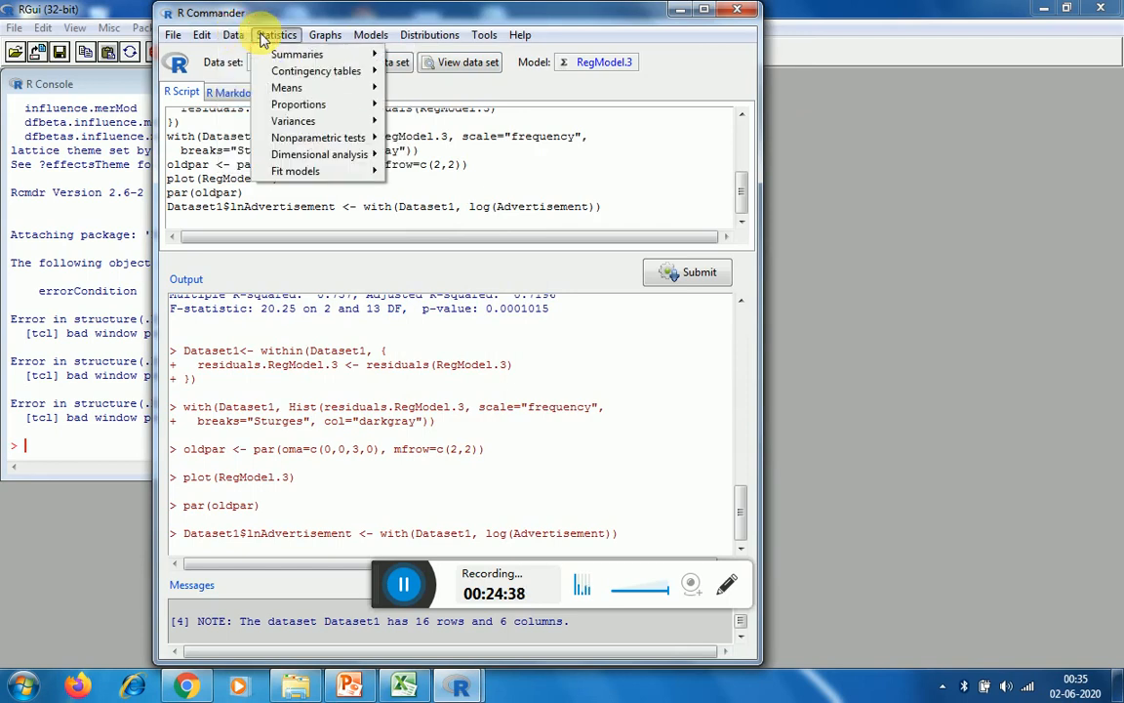
pyautogui.moveTo(293, 172)
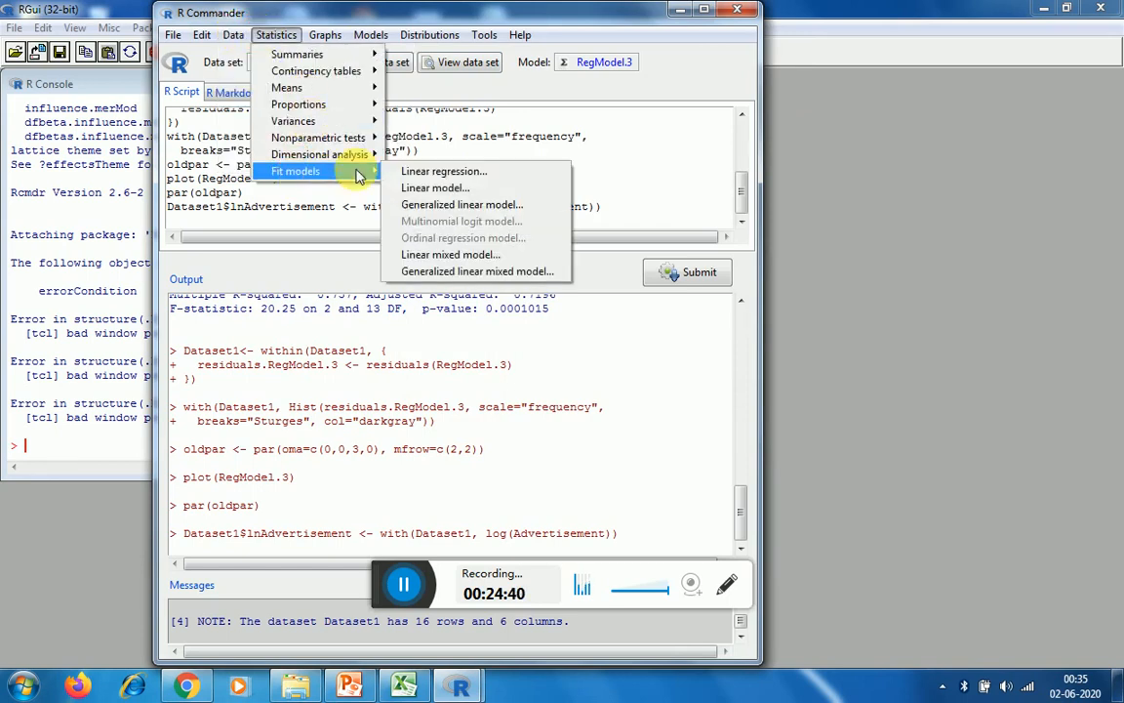
pyautogui.click(407, 174)
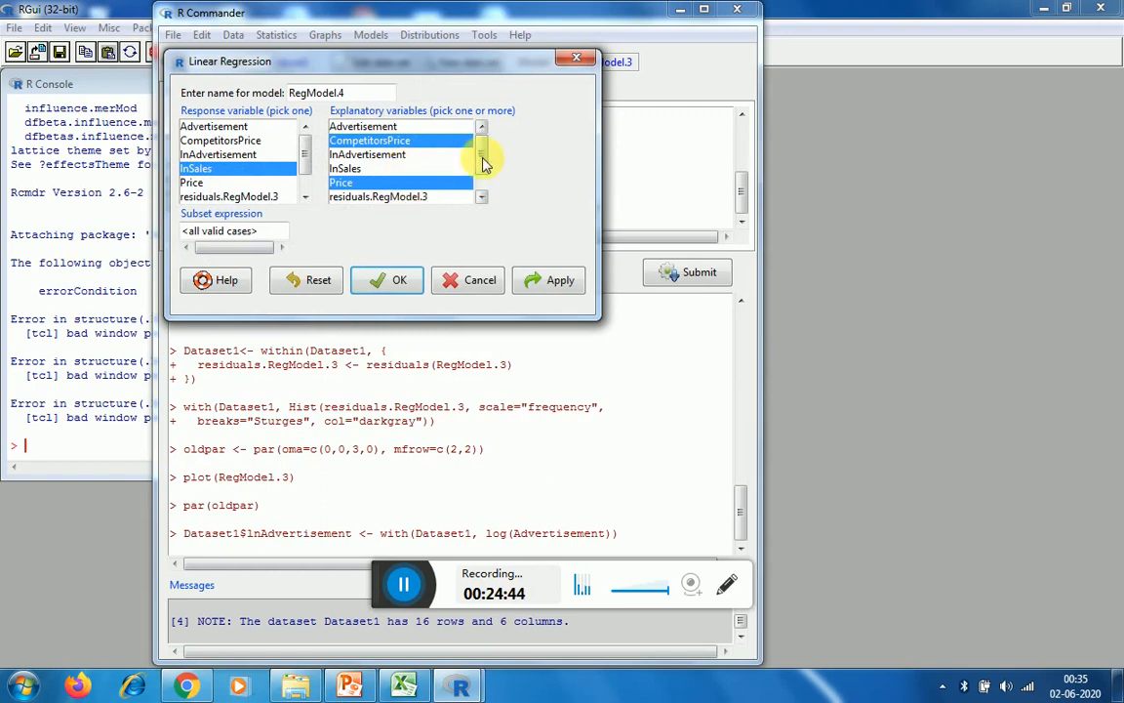
pyautogui.click(398, 158)
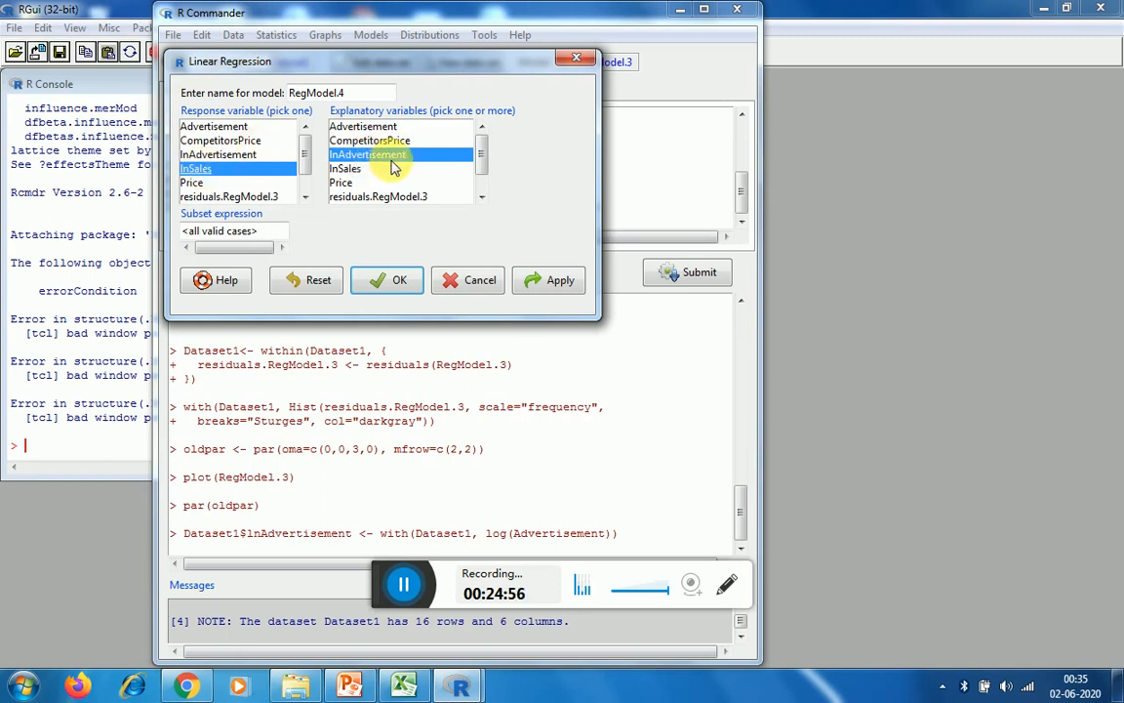
pyautogui.click(344, 183)
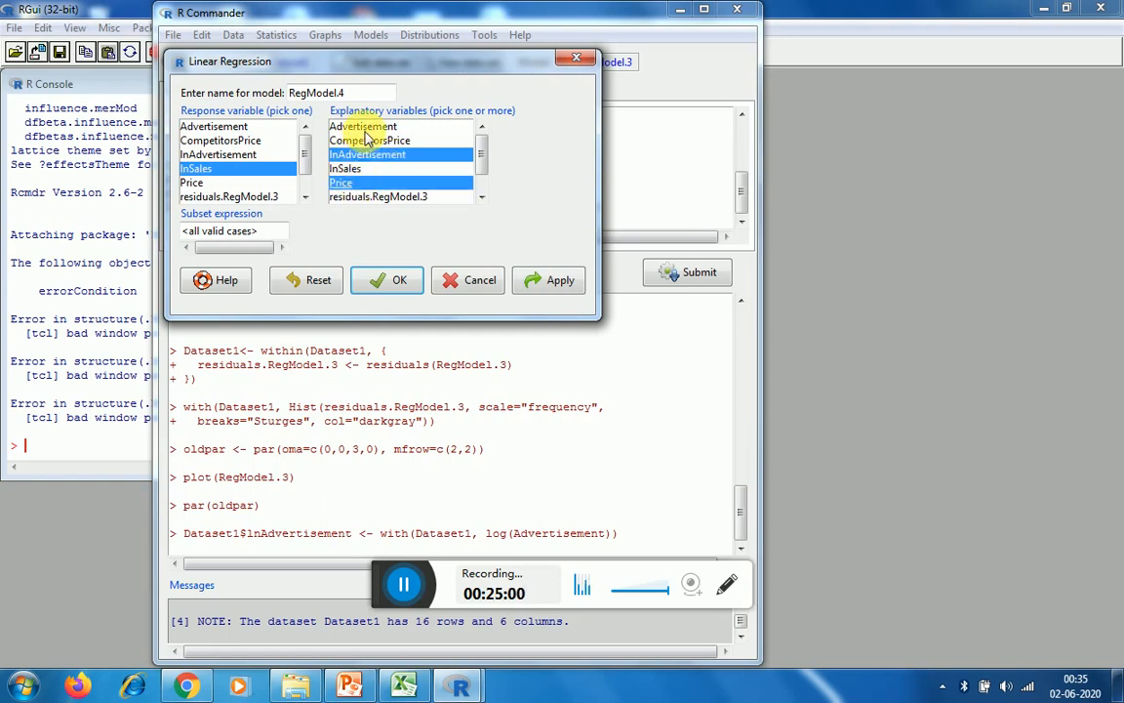
pyautogui.click(363, 141)
pyautogui.click(383, 280)
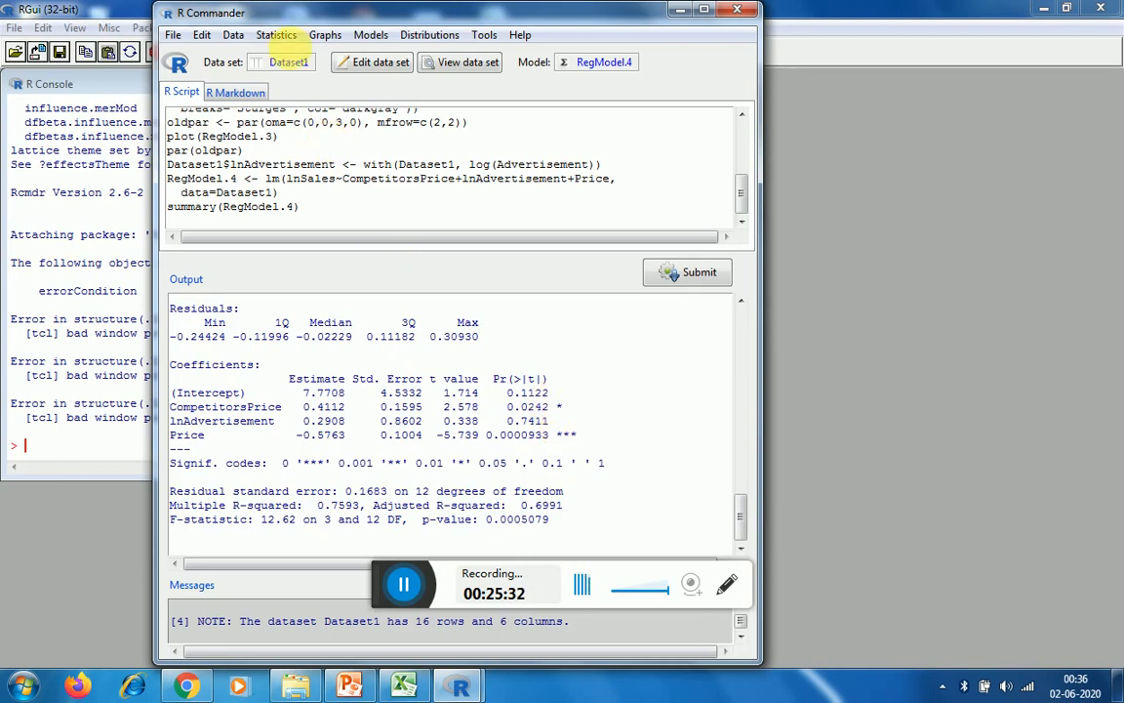
# Fit a linear regression of lnSales with lnAdvertisement as the only explanatory variable
pyautogui.click(277, 35)
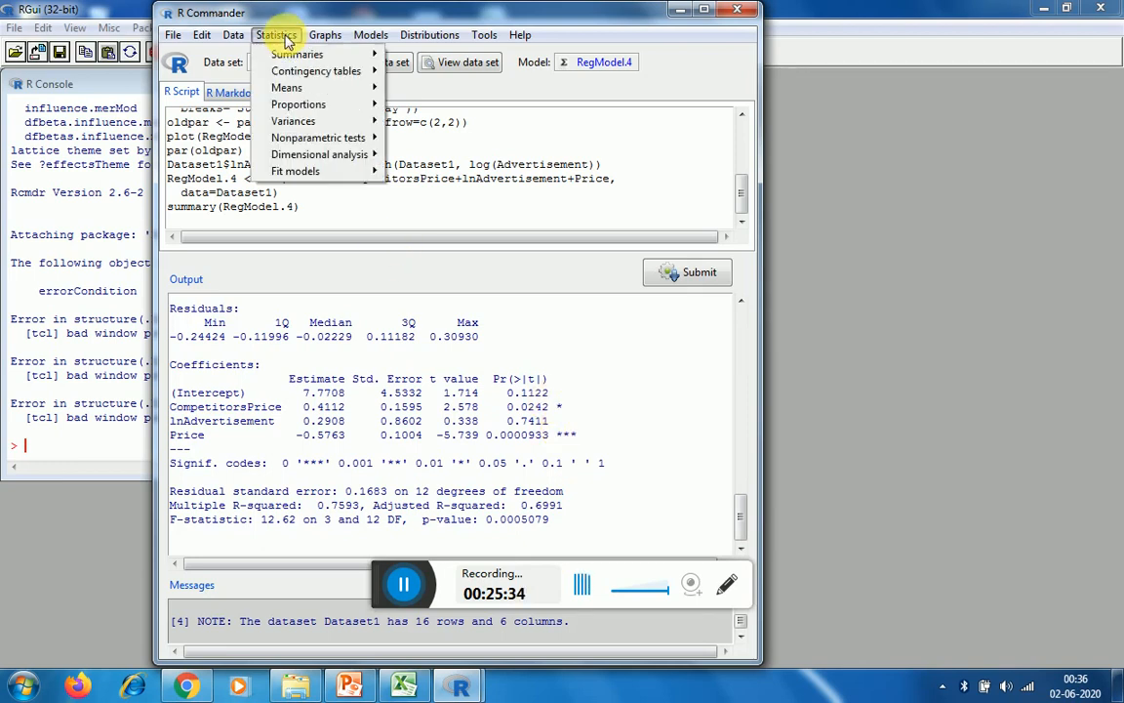
pyautogui.moveTo(367, 172)
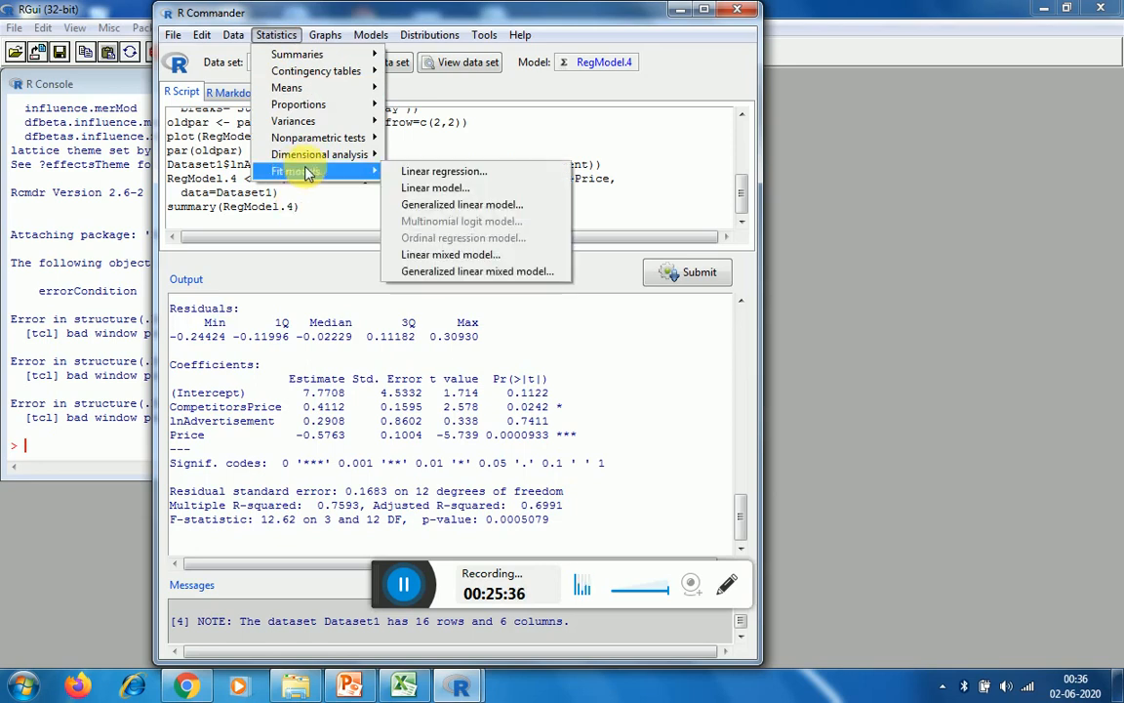
pyautogui.click(429, 172)
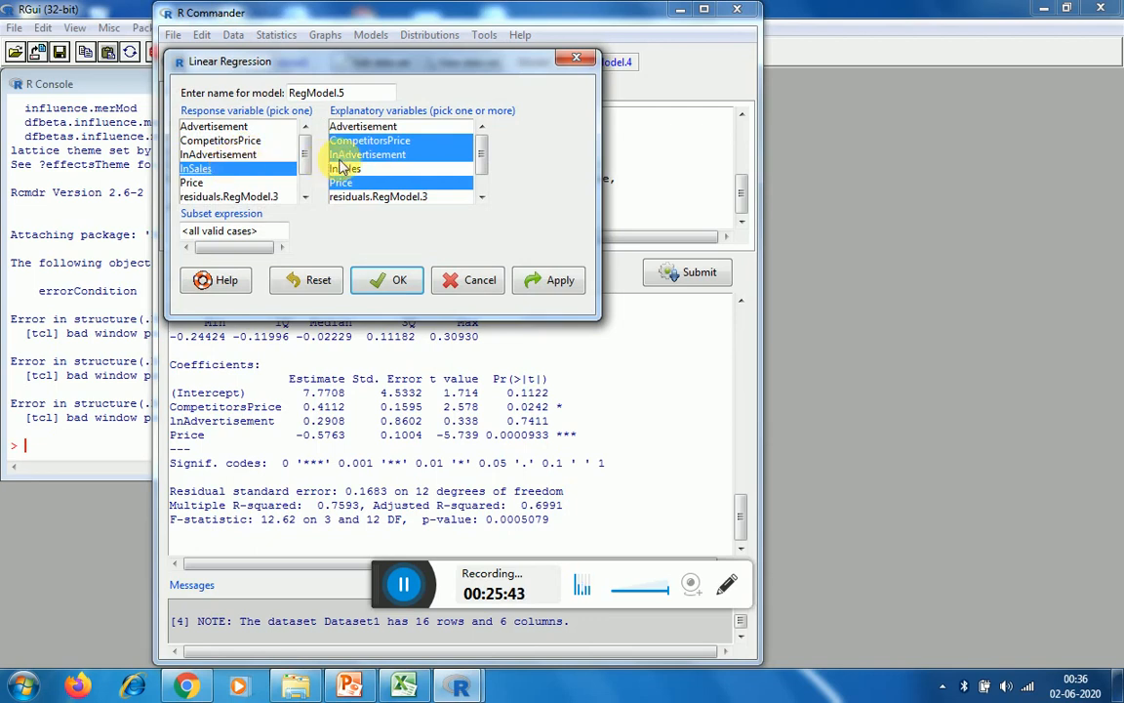
pyautogui.click(361, 143)
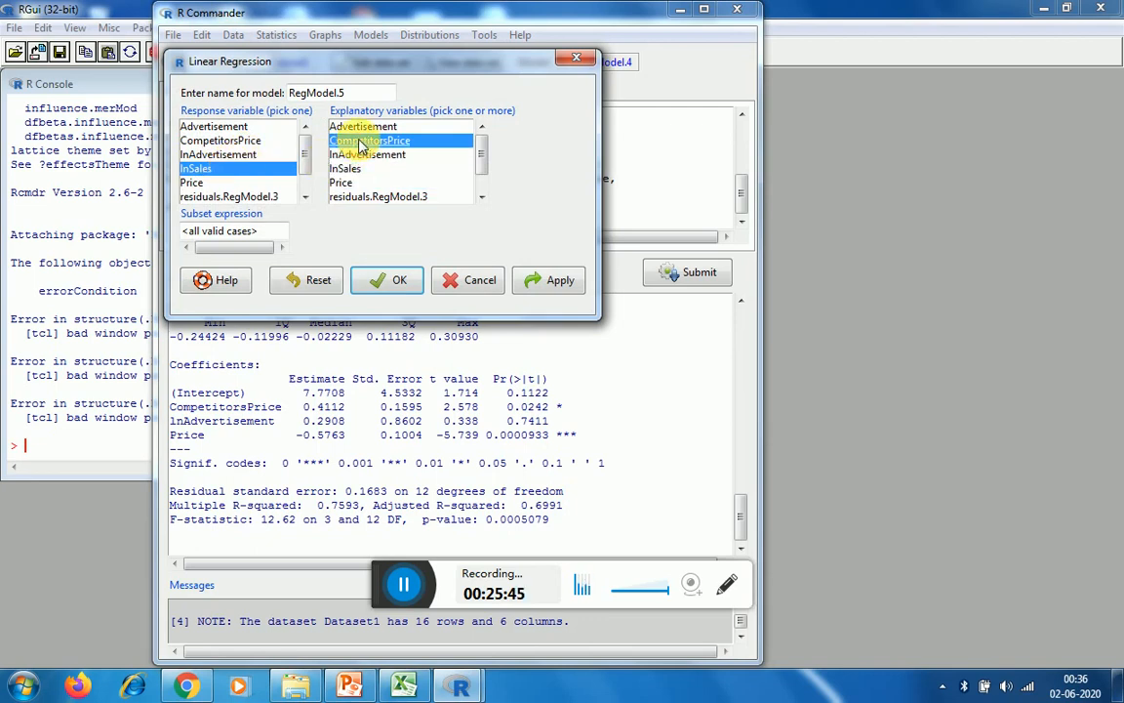
pyautogui.click(372, 159)
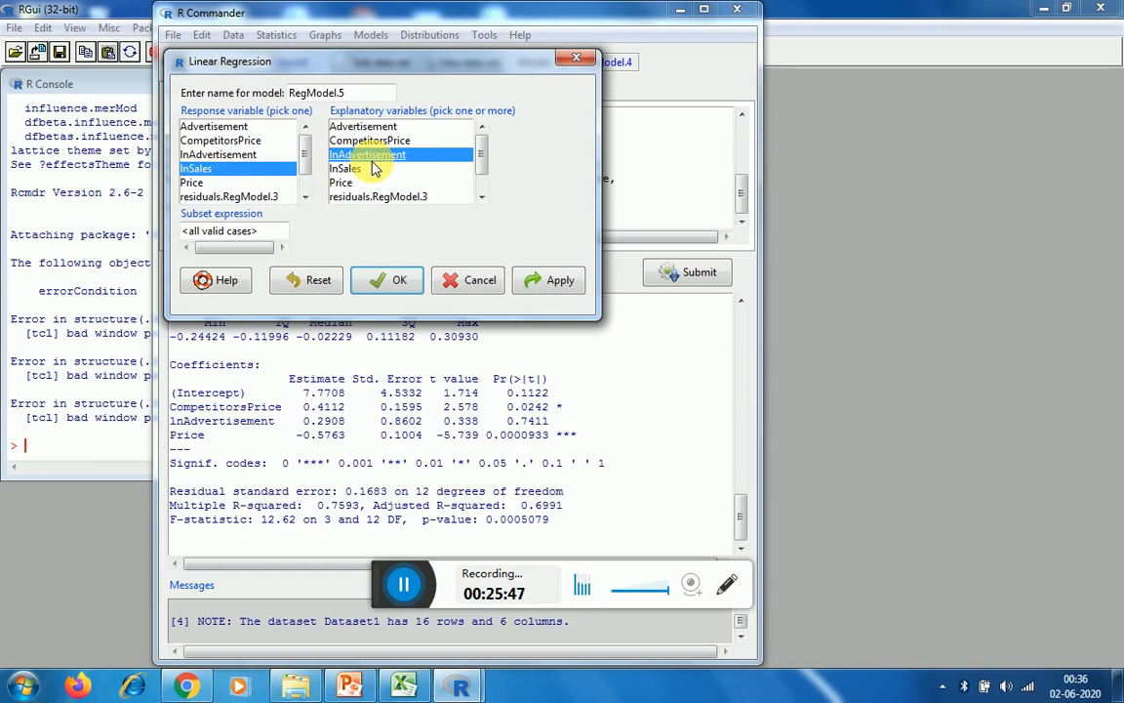
pyautogui.click(388, 280)
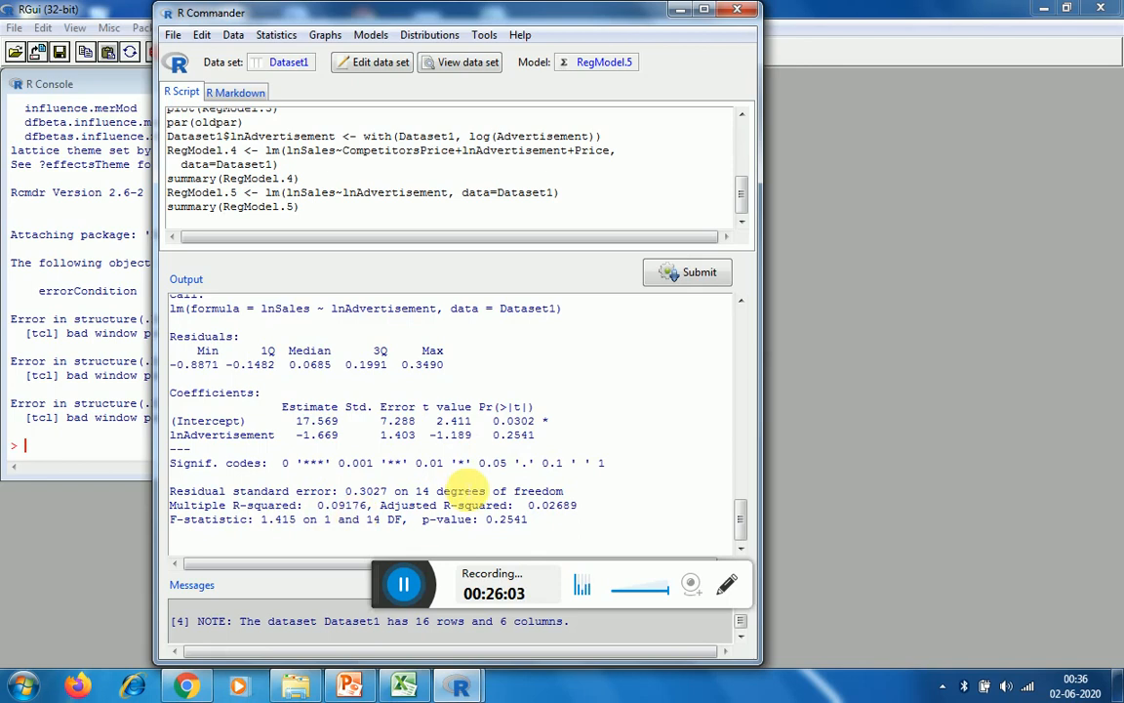
# Fit a linear regression of lnSales with the untransformed Advertisement as the only explanatory variable
pyautogui.click(283, 36)
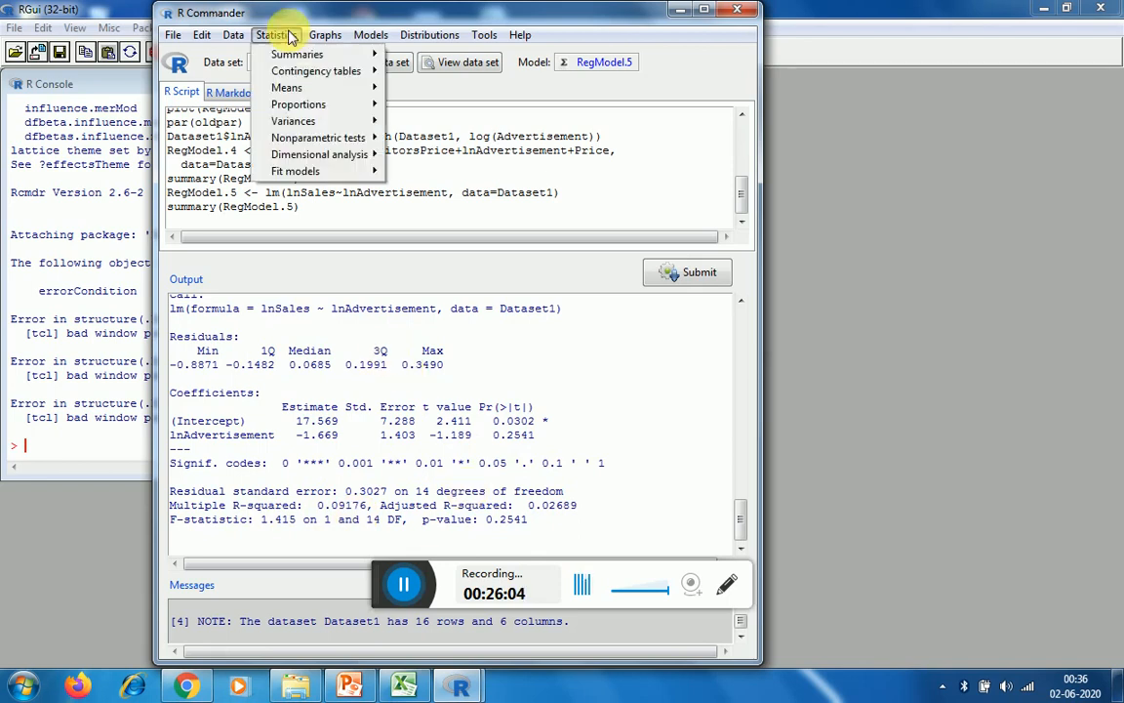
pyautogui.moveTo(347, 174)
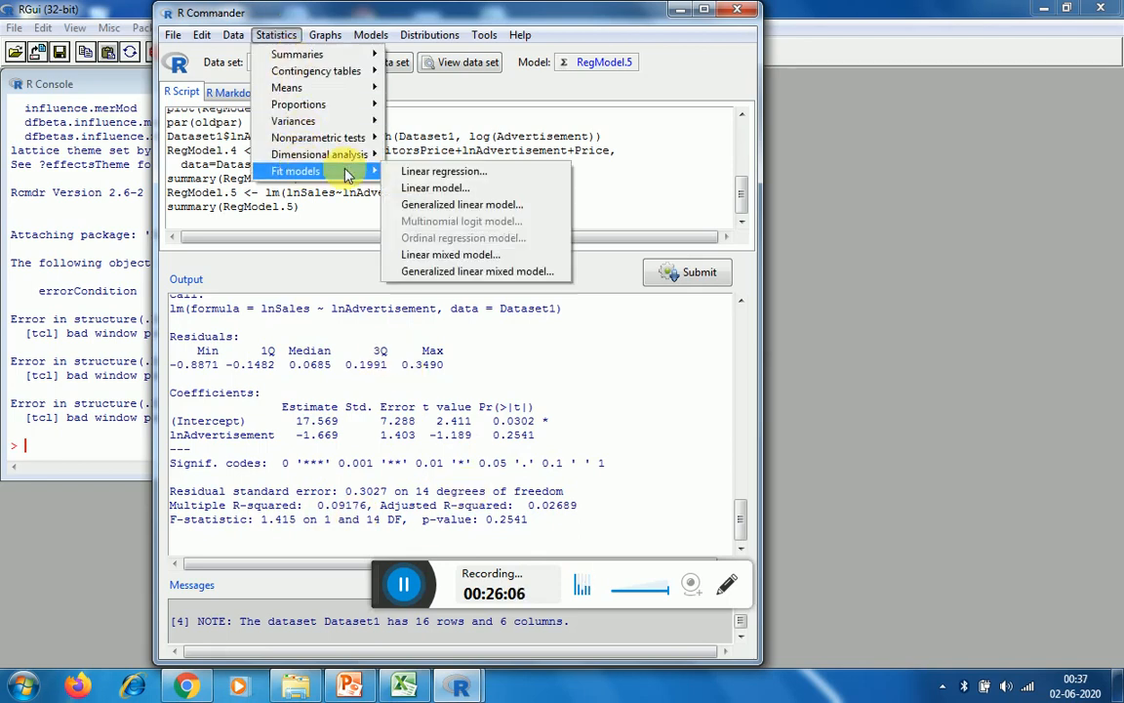
pyautogui.click(408, 172)
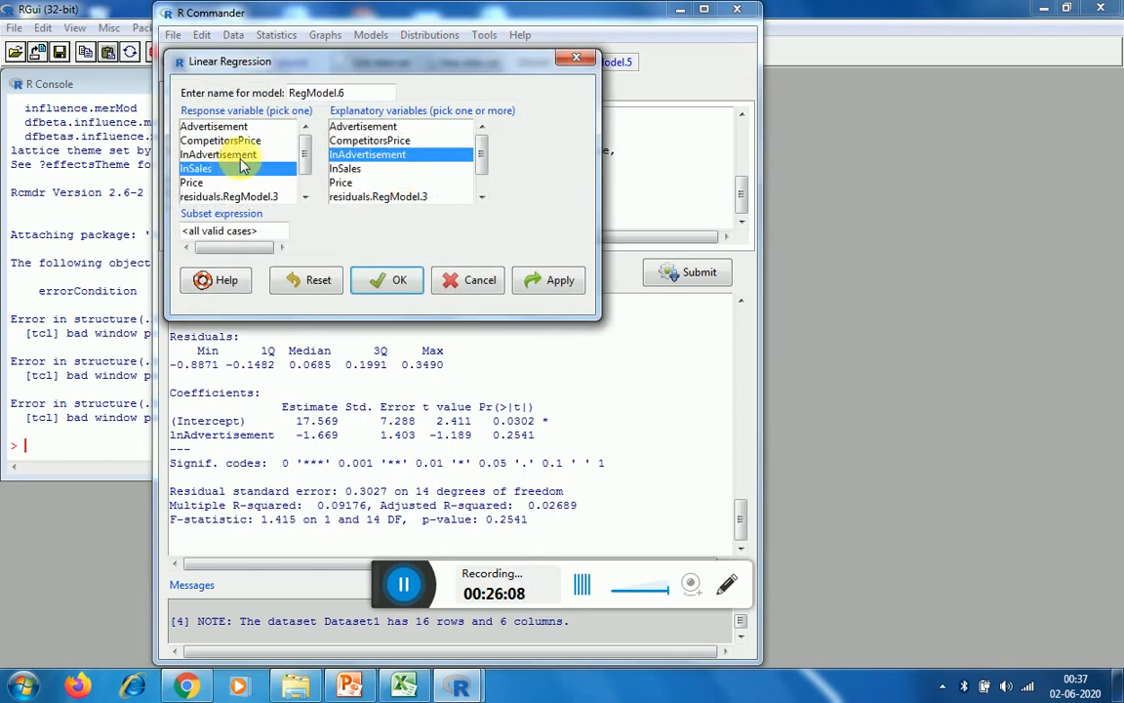
pyautogui.click(367, 127)
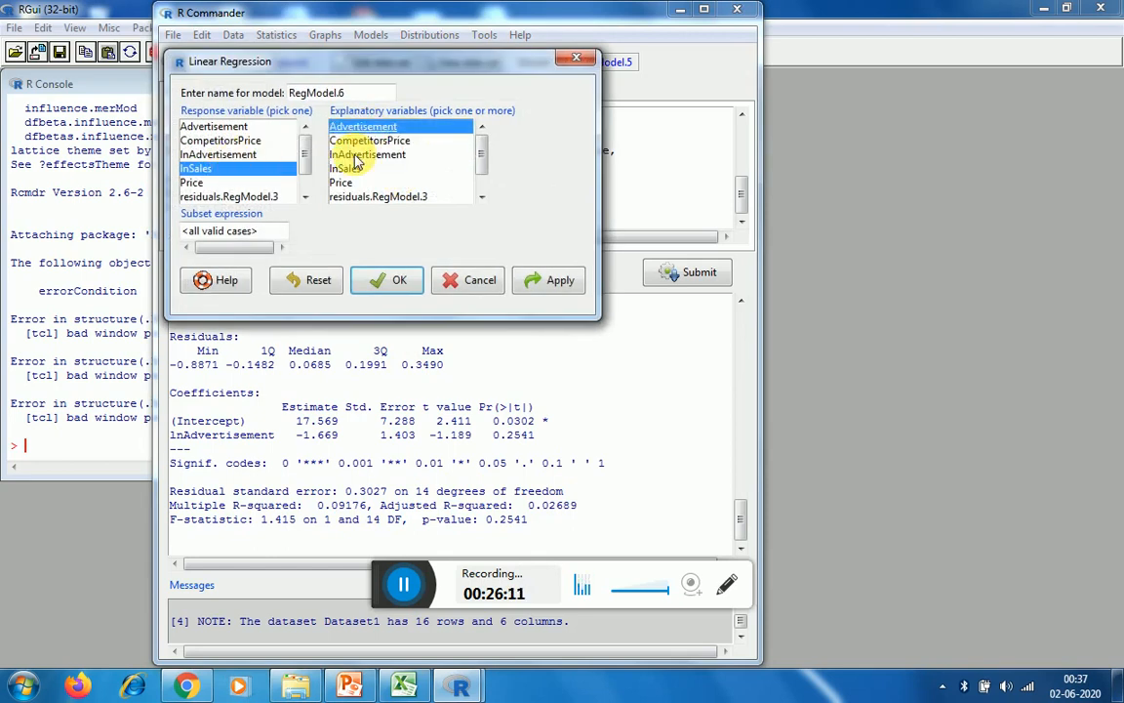
pyautogui.click(369, 282)
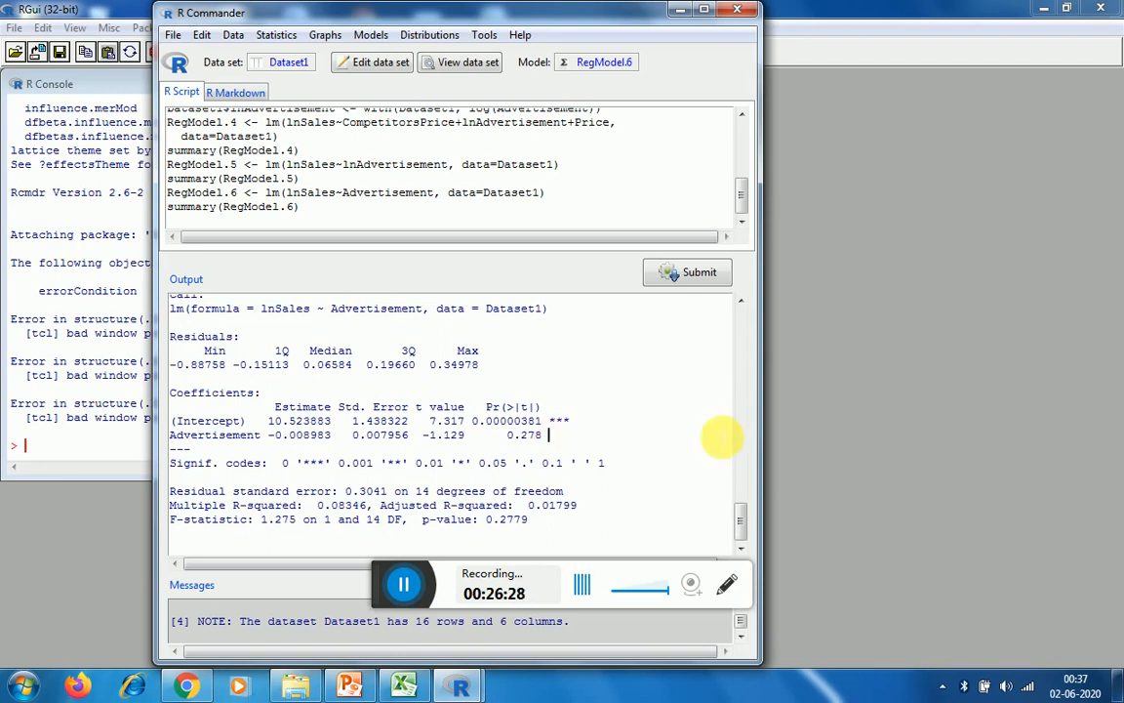
# Review the RegModel.3 summary in the output, examining its coefficients, significance levels and fit statistics
pyautogui.moveTo(741, 520); pyautogui.dragTo(739, 395)
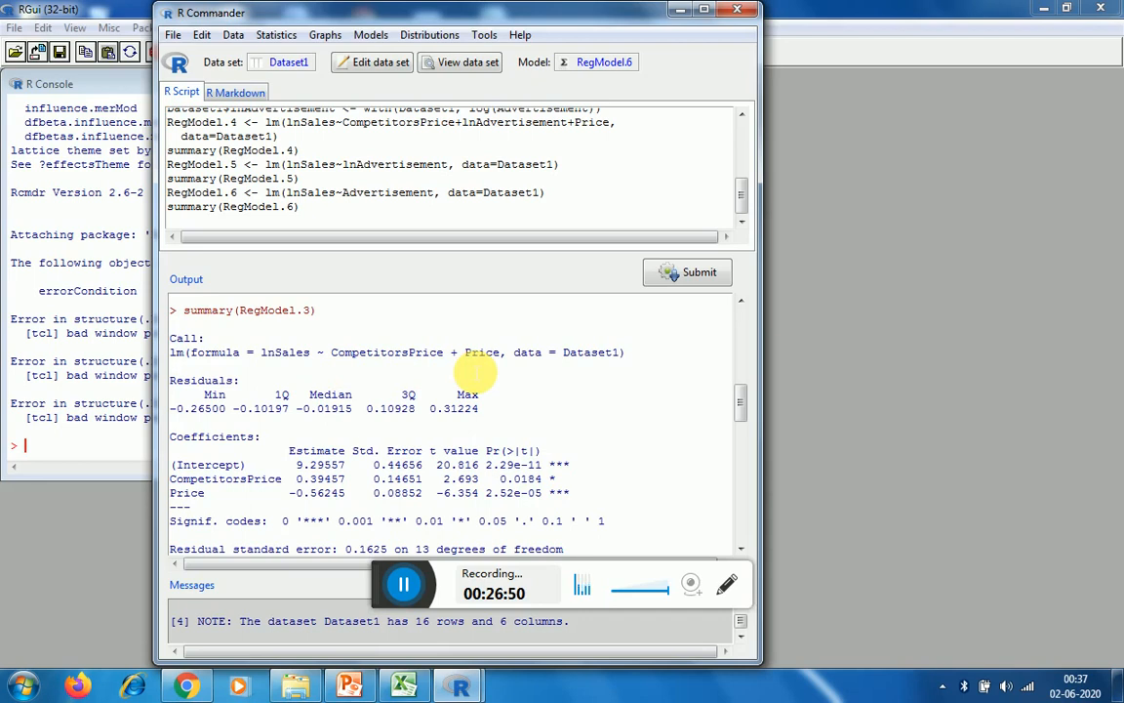
pyautogui.moveTo(742, 406)
pyautogui.mouseDown()
pyautogui.moveTo(743, 431)
pyautogui.moveTo(743, 395)
pyautogui.moveTo(739, 468)
pyautogui.moveTo(742, 392)
pyautogui.moveTo(742, 408)
pyautogui.mouseUp()
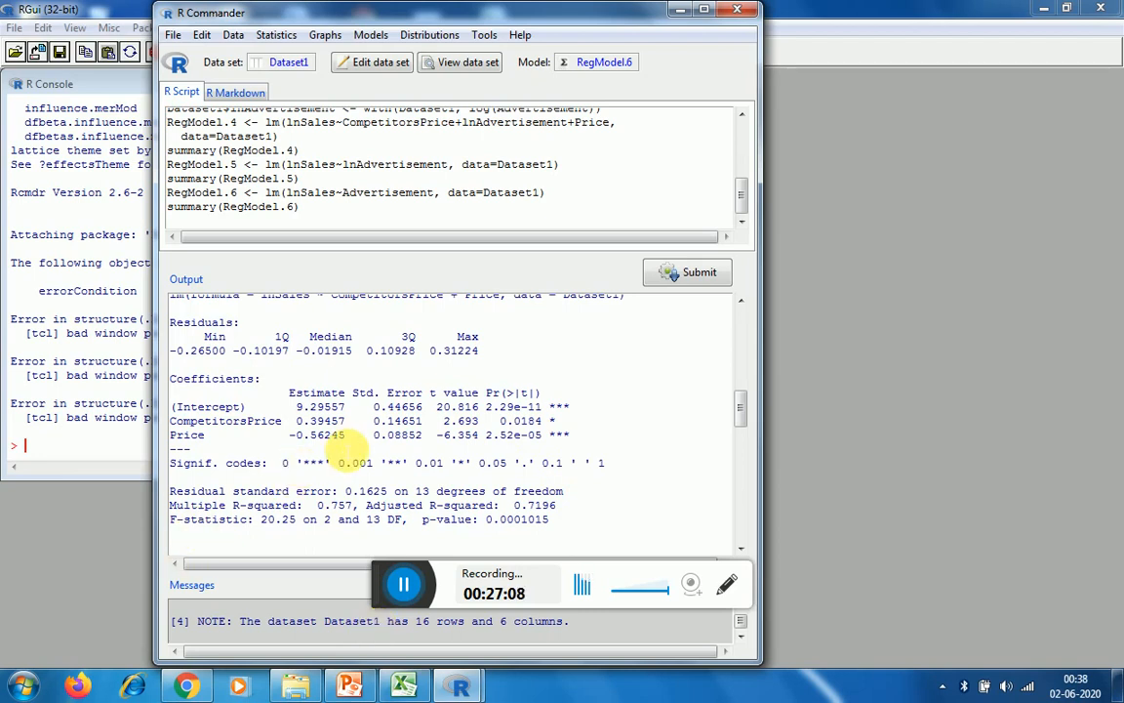
pyautogui.click(347, 448)
# Switch to the Log-lin regression workbook in Excel to read the problem statement, then return to R Commander
pyautogui.click(400, 688)
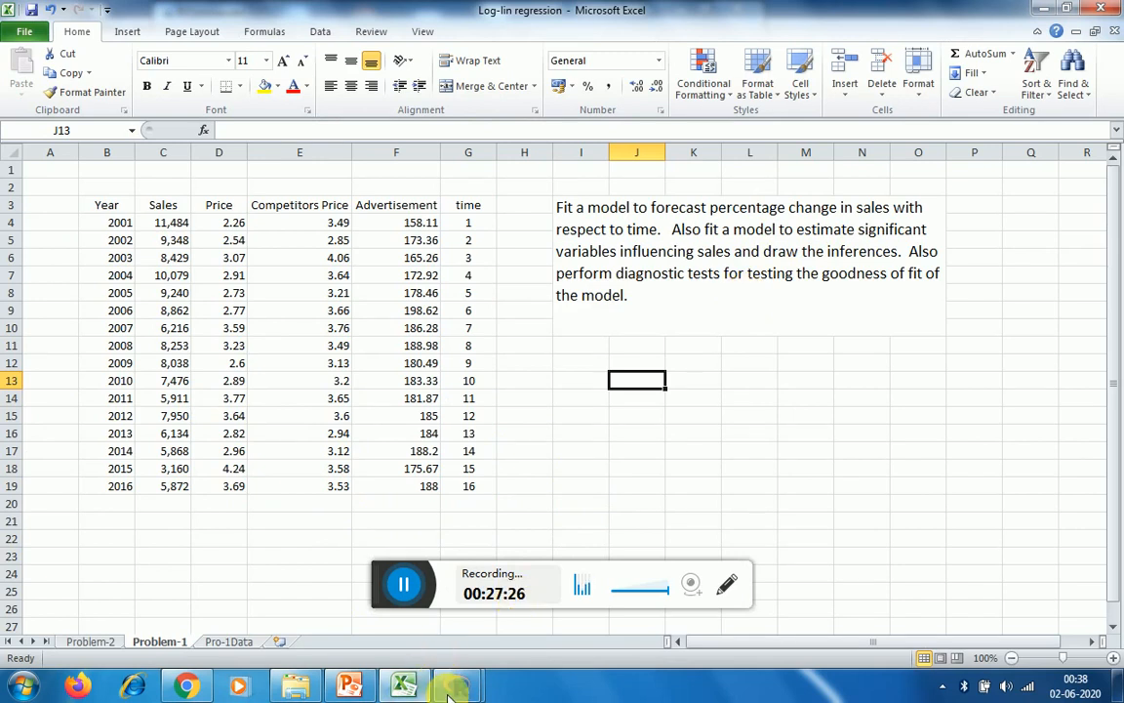
pyautogui.moveTo(454, 691)
pyautogui.click(527, 543)
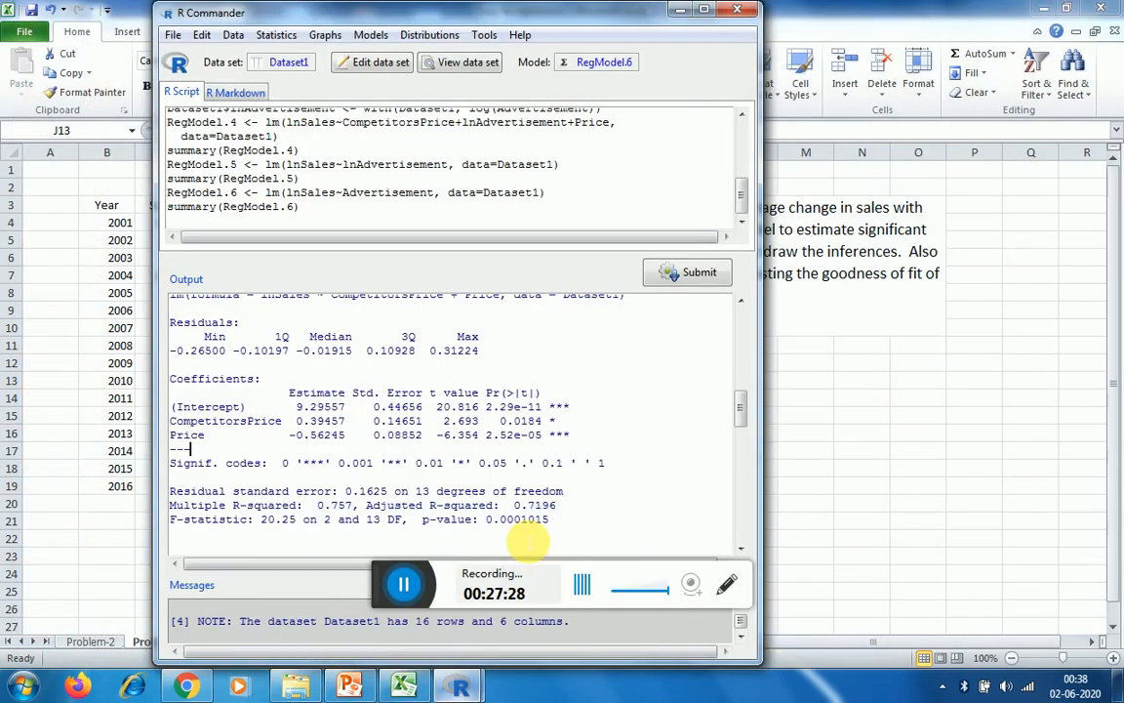